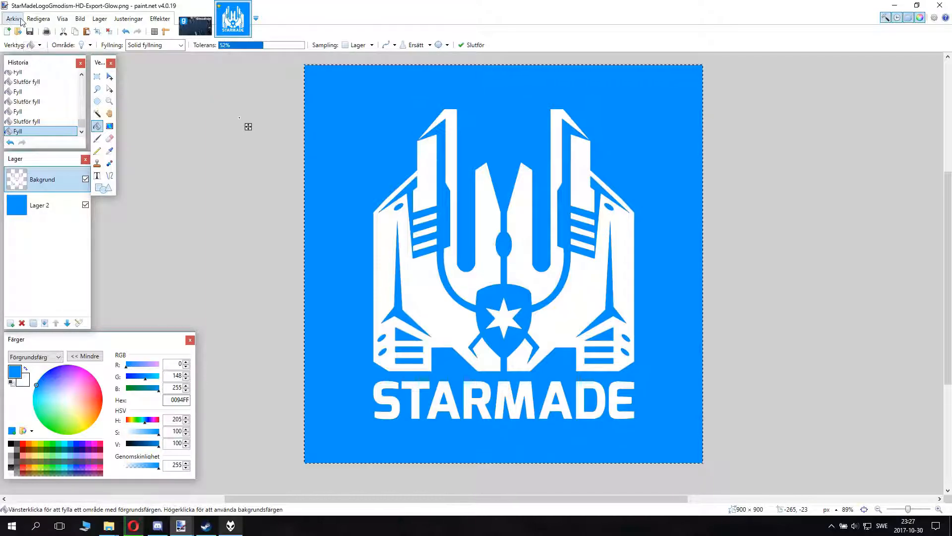
- Open the Glow effect for the logo layer and reset its radius to 6 and brightness to 10
click(154, 21)
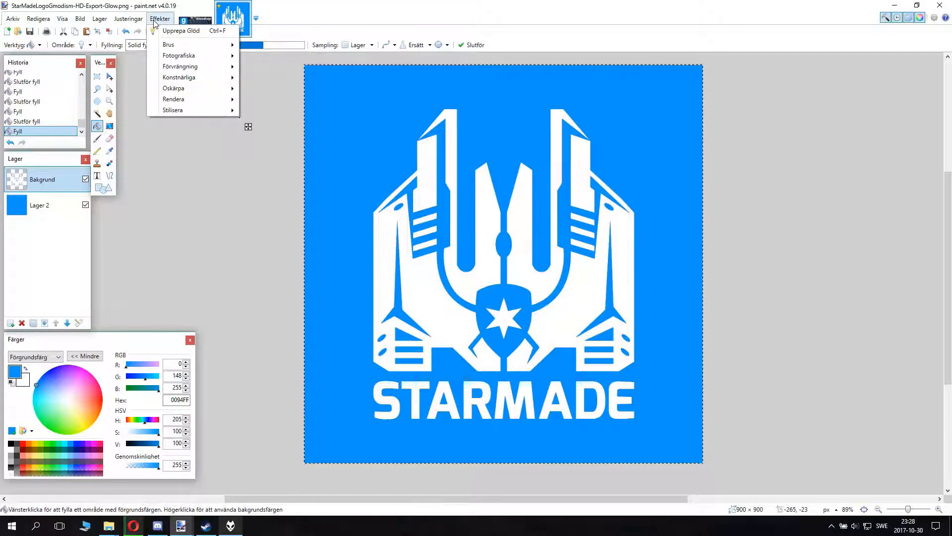
click(155, 21)
click(155, 21)
mouse_move(212, 60)
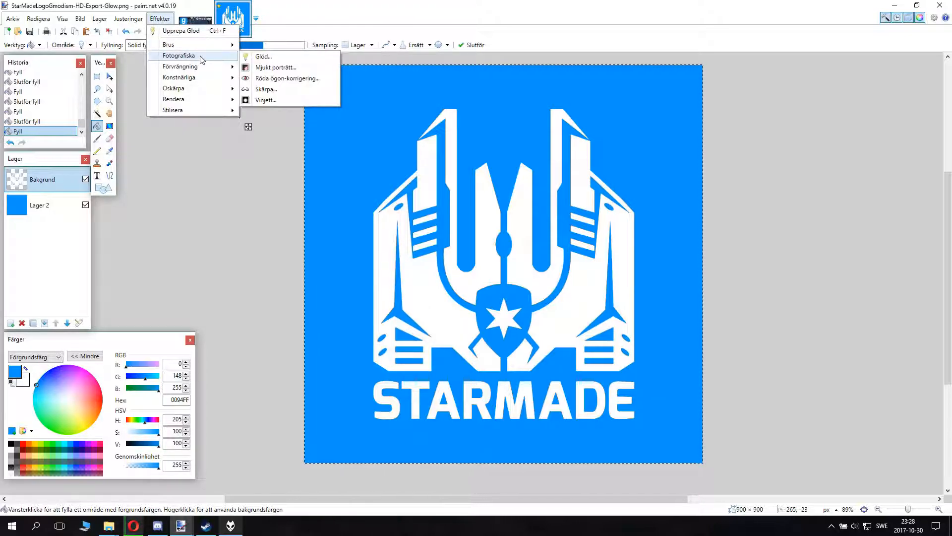
click(284, 56)
drag(425, 200, 253, 154)
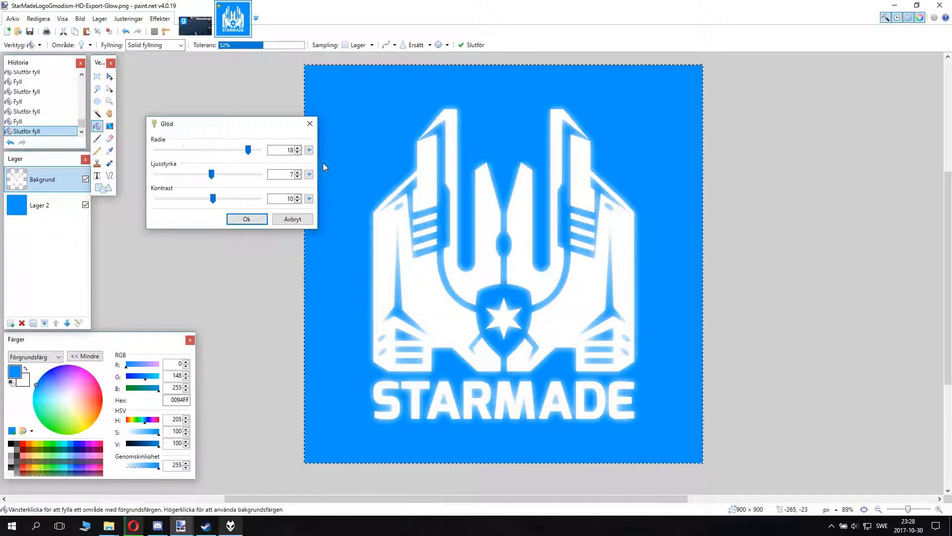
click(308, 150)
click(308, 174)
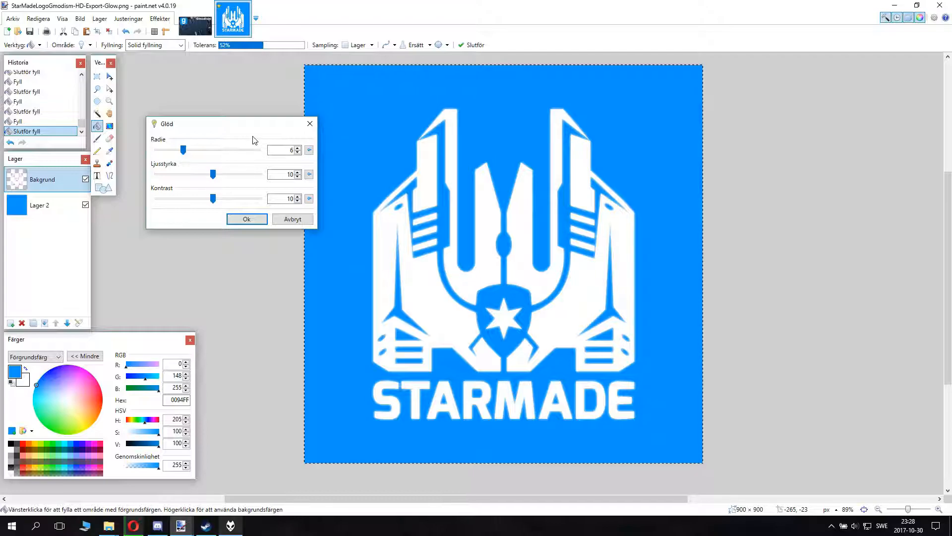
- Set the glow's brightness and contrast both to -100 and apply it to the logo layer
drag(213, 174, 130, 178)
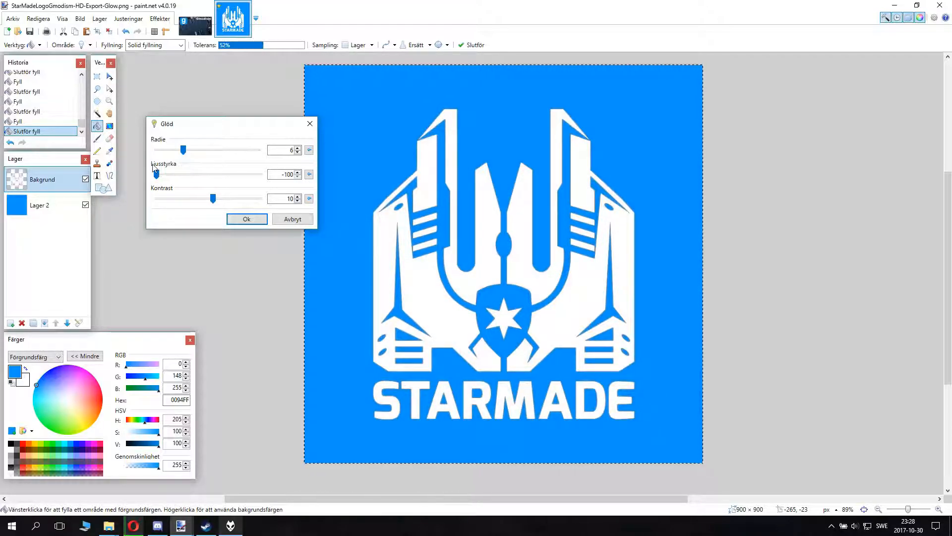
mouse_move(157, 175)
mouse_down()
mouse_move(118, 178)
mouse_move(149, 182)
mouse_up()
drag(212, 198, 283, 159)
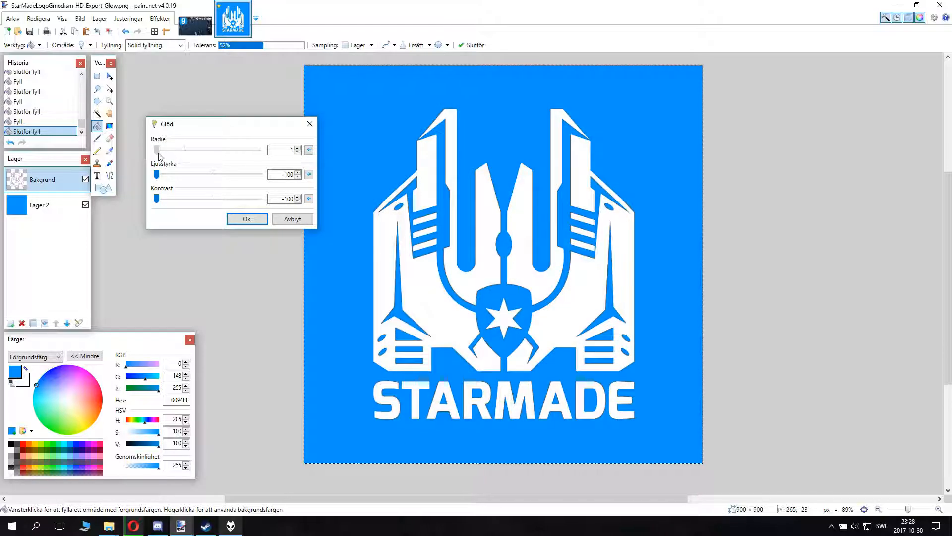
click(257, 220)
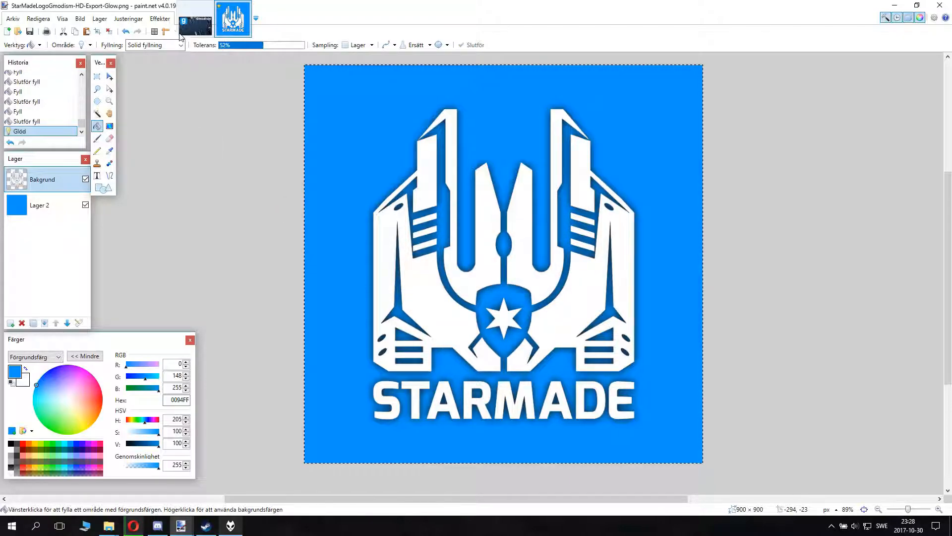
- Repeat the Glow effect five times on the logo layer to build up the dark shadow
click(168, 21)
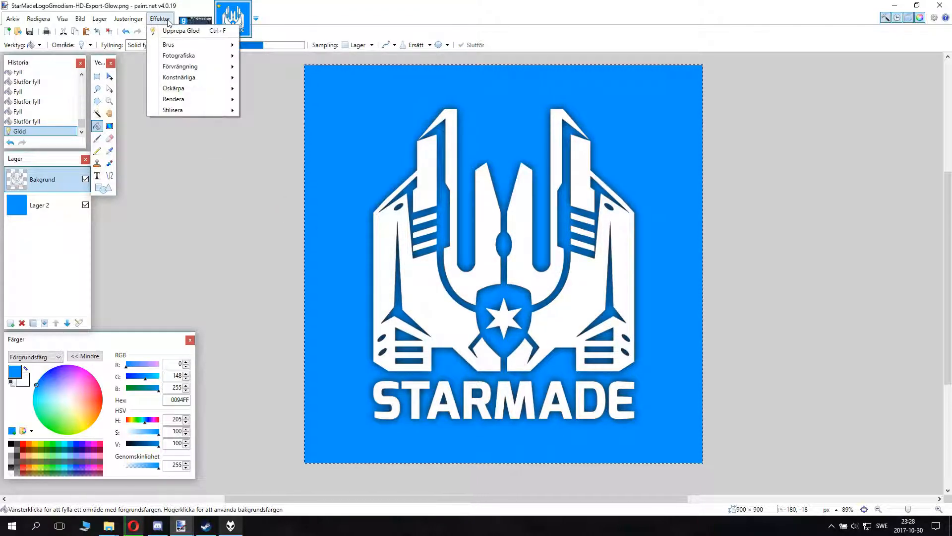
click(183, 31)
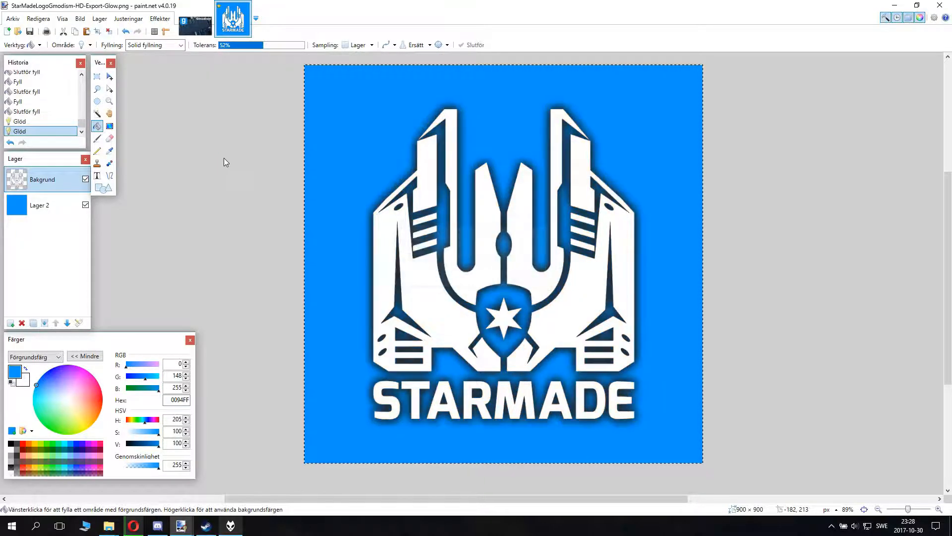
key(ctrl+f)
key(ctrl+f)
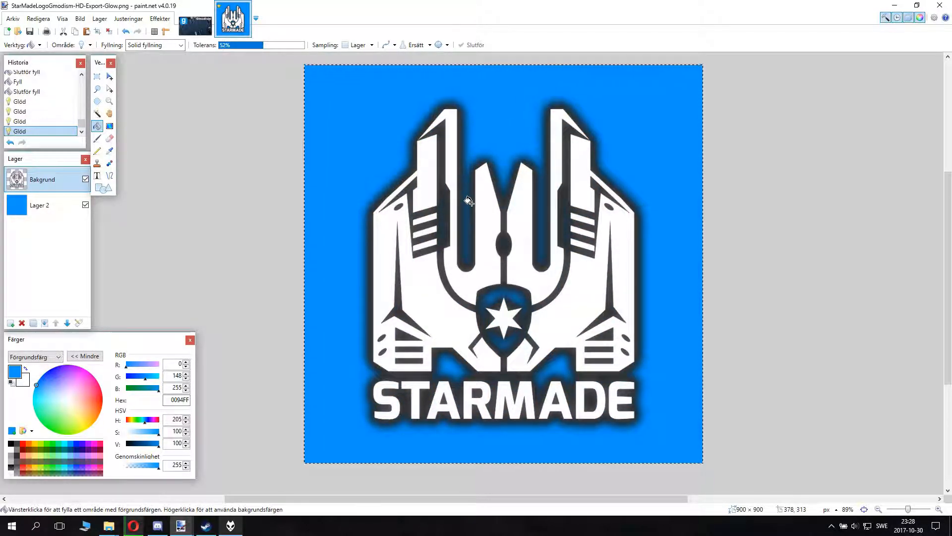
key(ctrl+f)
key(ctrl+f)
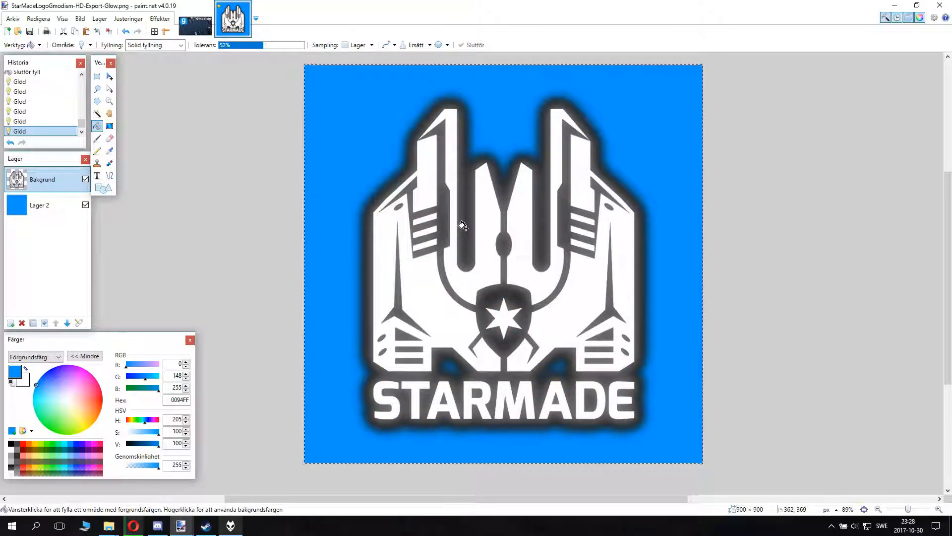
- Undo all six glow applications on the logo layer
key(ctrl+z)
key(ctrl+z)
key(ctrl+z)
key(ctrl+z)
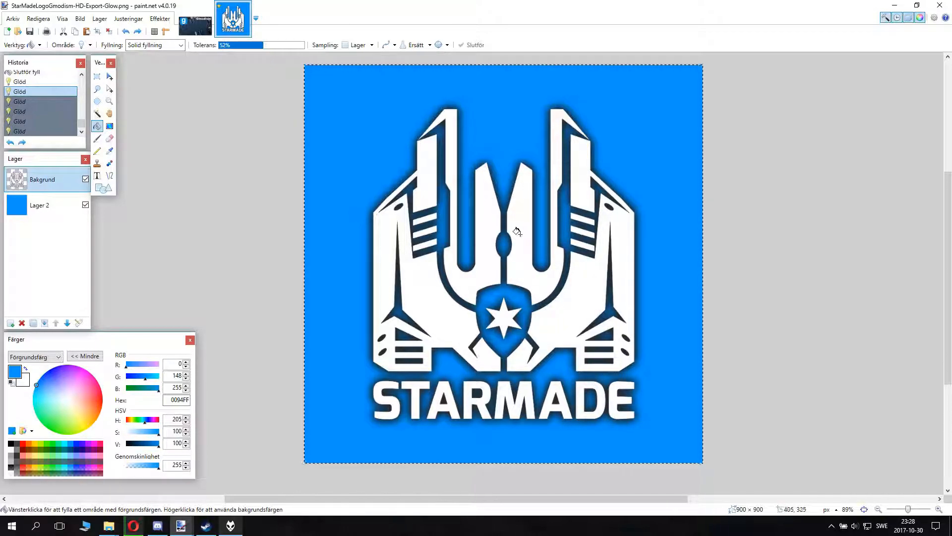
key(ctrl+z)
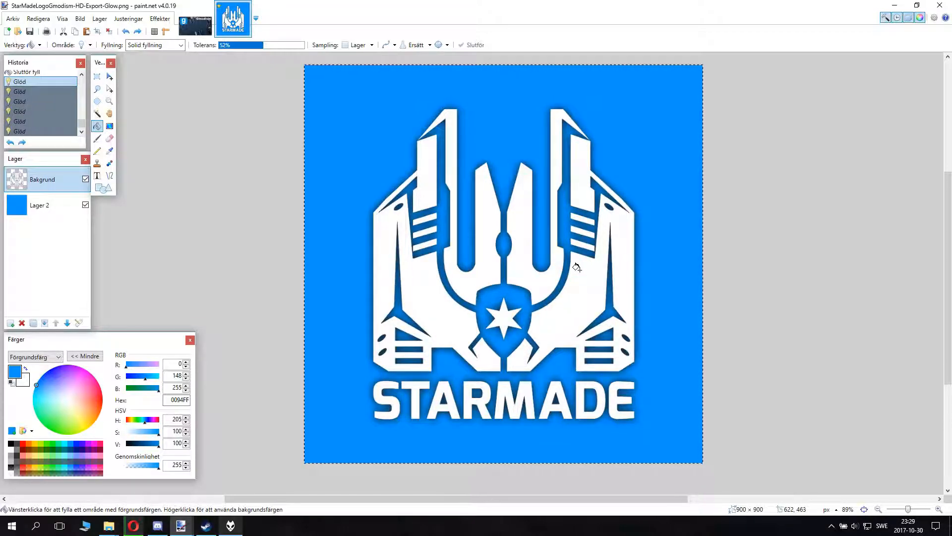
key(ctrl+z)
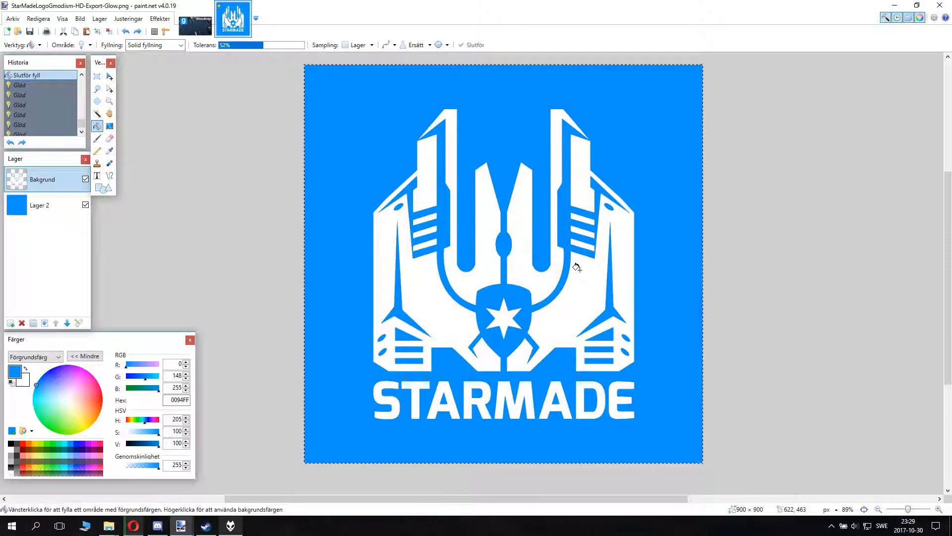
- Redo all six glow applications on the logo layer
click(308, 228)
key(ctrl+y)
key(ctrl+y)
key(ctrl+y)
key(ctrl+y)
key(ctrl+y)
key(ctrl+y)
key(ctrl+y)
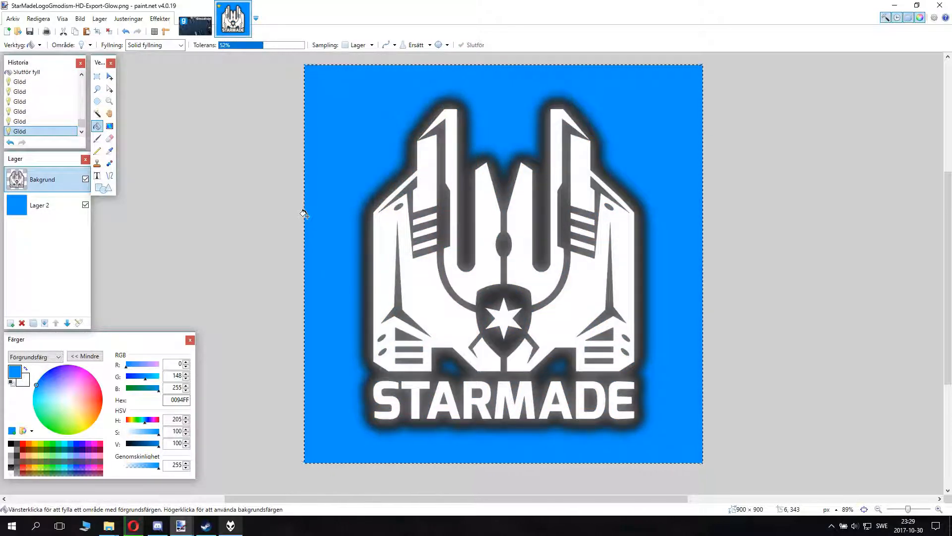
- Undo the last two glow applications on the logo layer
key(ctrl+z)
key(ctrl+z)
click(160, 19)
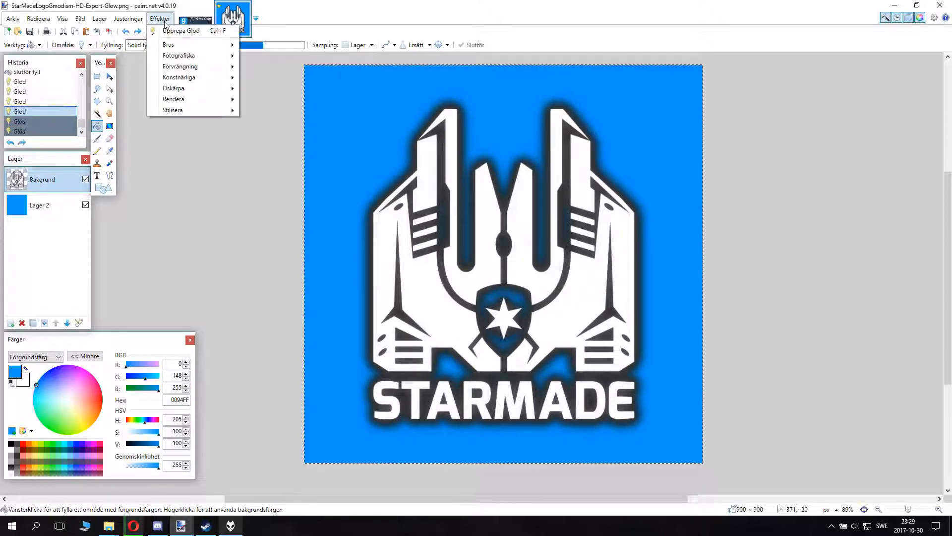
click(160, 19)
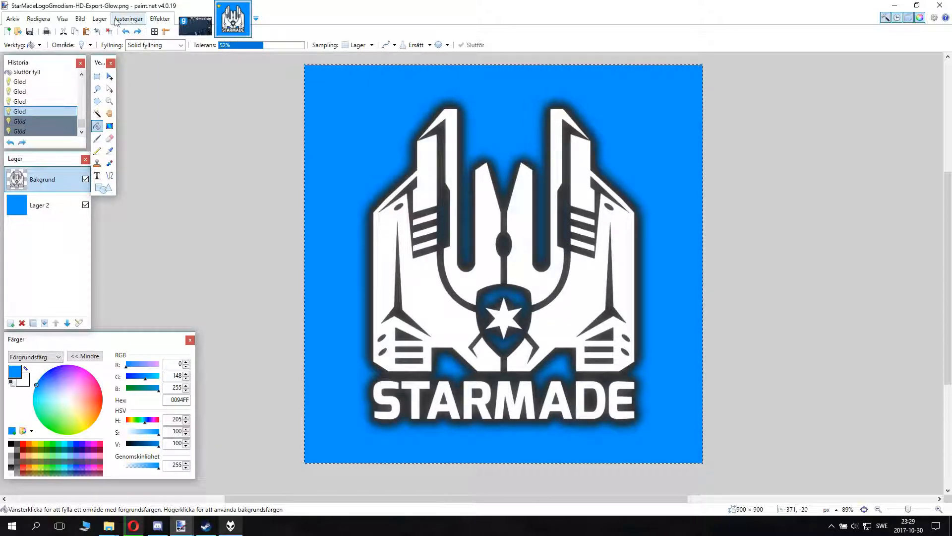
- Set the logo layer's contrast to 96 with the Brightness and Contrast adjustment, leaving brightness at 0
click(122, 20)
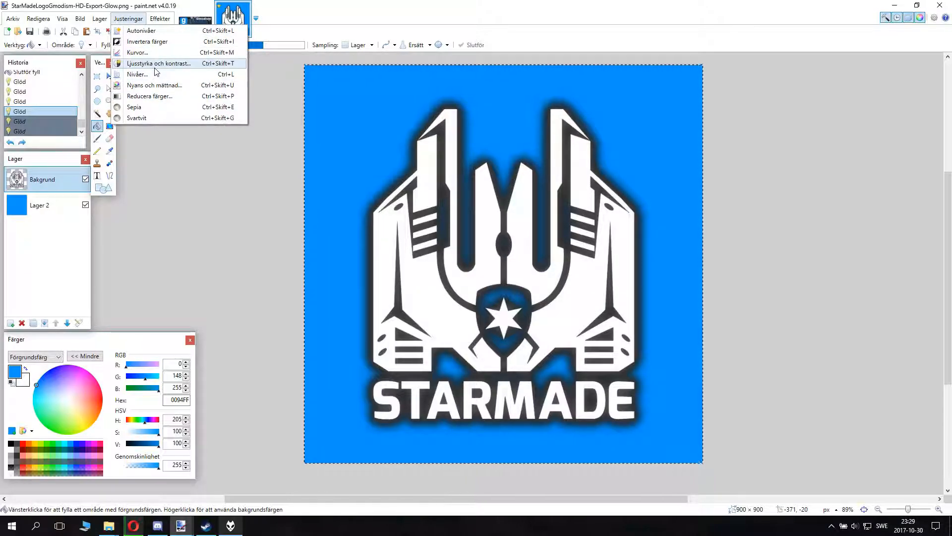
click(203, 68)
drag(402, 213, 206, 137)
drag(257, 186, 305, 191)
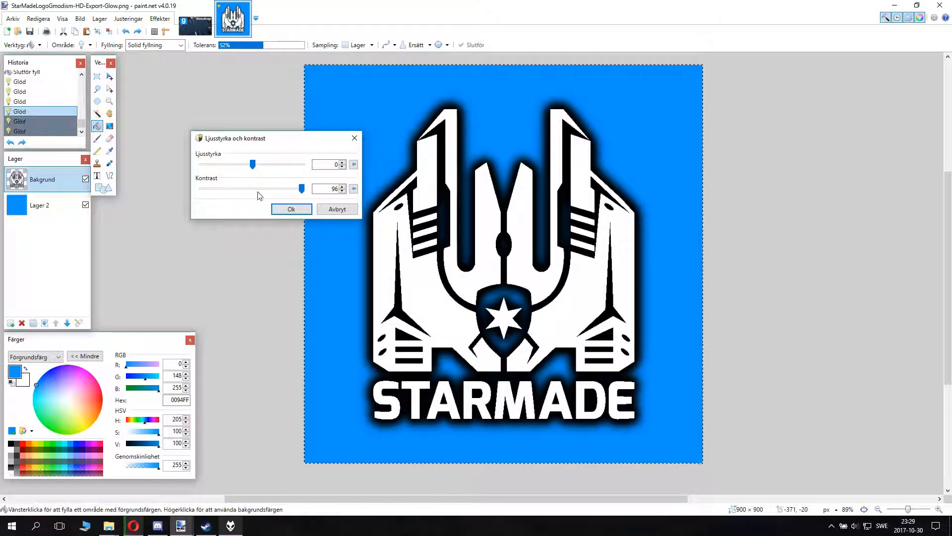
click(296, 209)
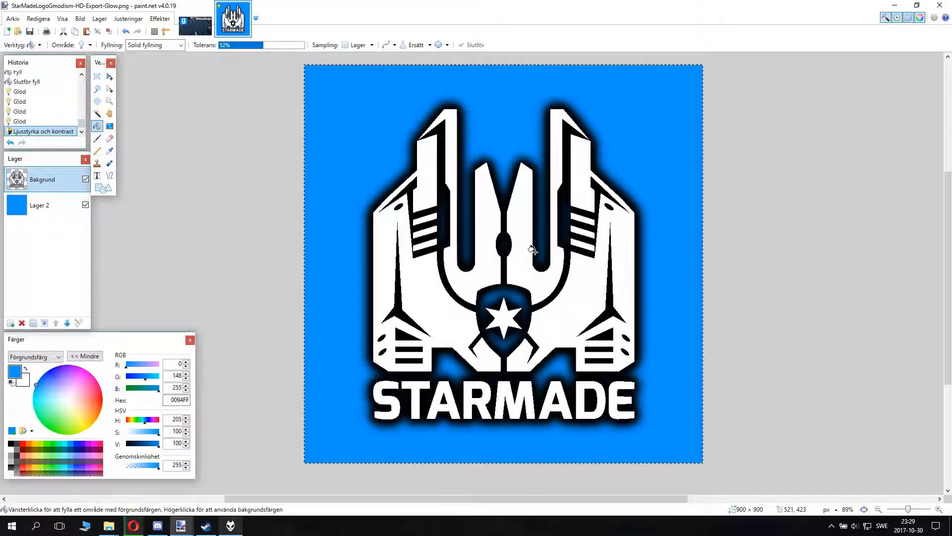
- Undo the contrast adjustment and the four glow applications beneath it
key(ctrl+z)
key(ctrl+z)
key(ctrl+z)
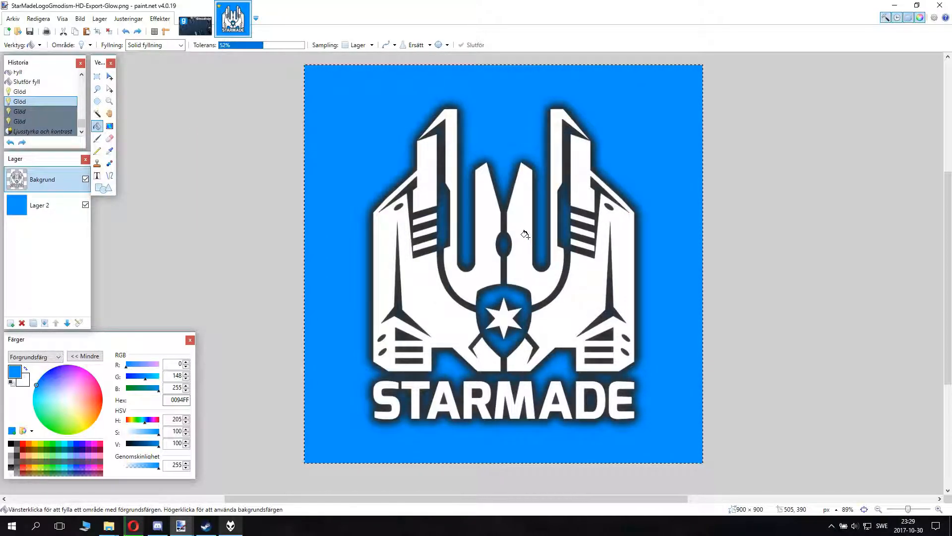
key(ctrl+z)
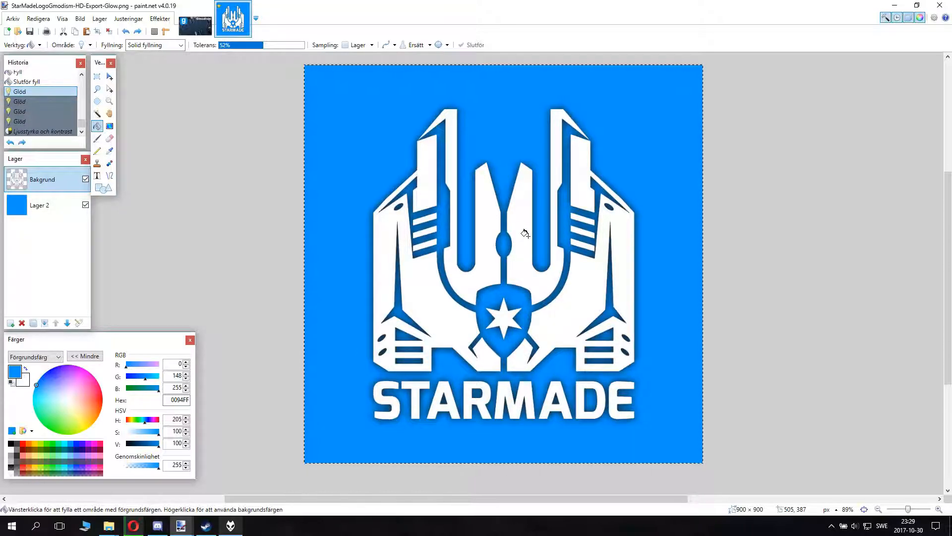
key(ctrl+z)
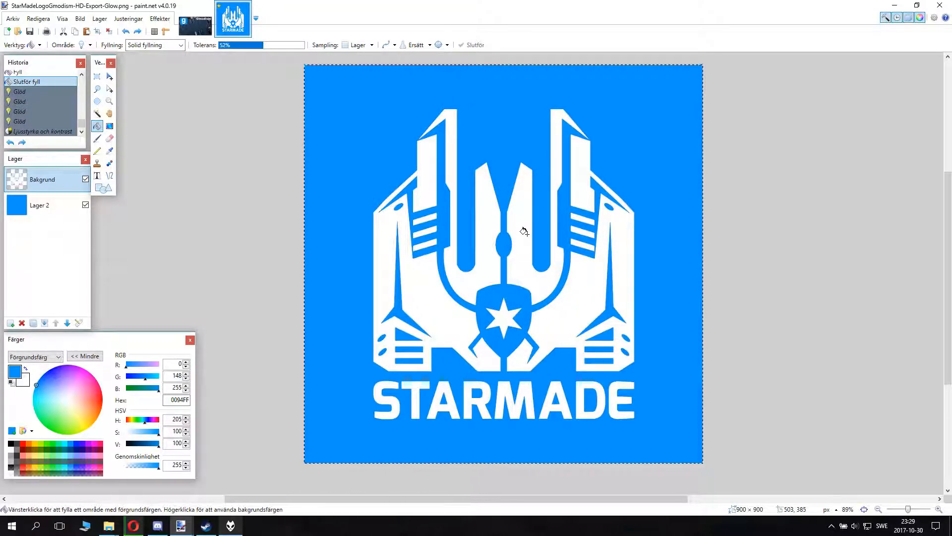
- Redo the undone glow edits on the logo layer for comparison
key(ctrl+y)
key(ctrl+y)
key(ctrl+y)
key(ctrl+y)
key(ctrl+y)
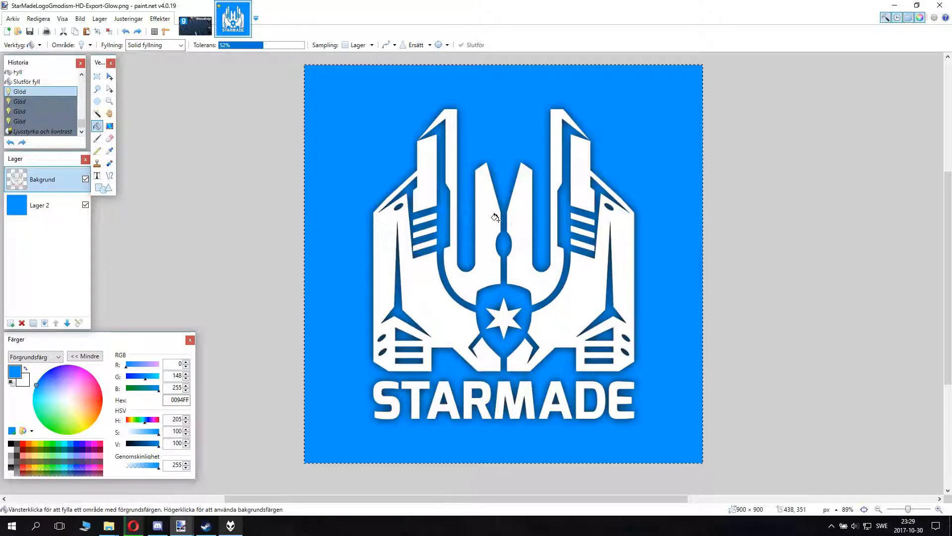
- Undo the glow edits again and step back through the last two fills
key(ctrl+z)
key(ctrl+z)
key(ctrl+z)
key(ctrl+z)
key(ctrl+z)
key(ctrl+z)
key(ctrl+z)
key(ctrl+z)
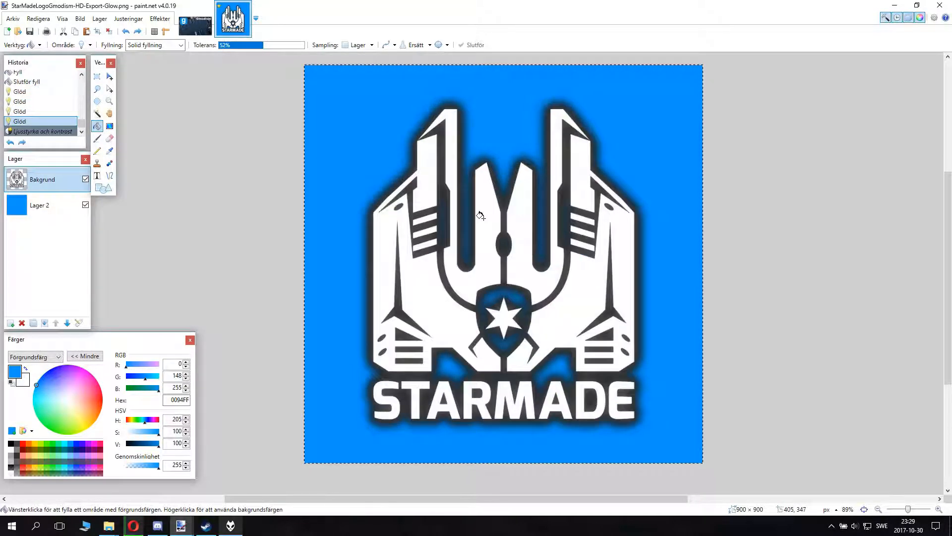
key(ctrl+z)
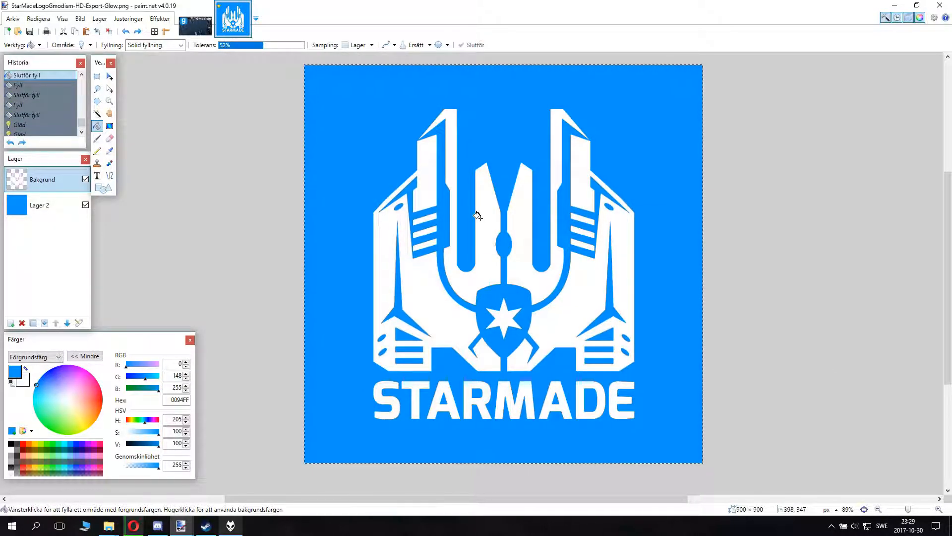
- Redo the last two fills, stopping before the first glow application
key(ctrl+y)
key(ctrl+y)
key(ctrl+y)
key(ctrl+y)
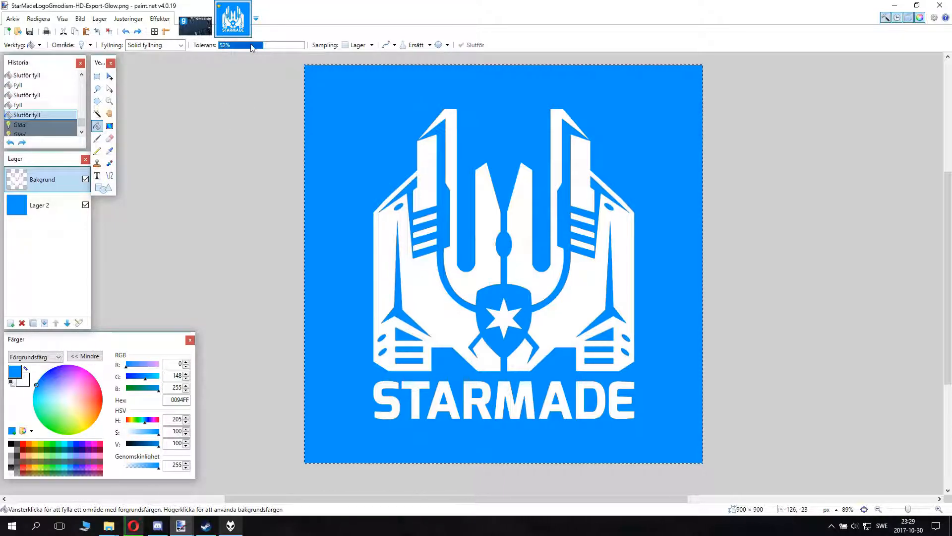
- Apply the Glow effect twice to the logo layer, reusing the last glow settings
click(160, 19)
click(184, 34)
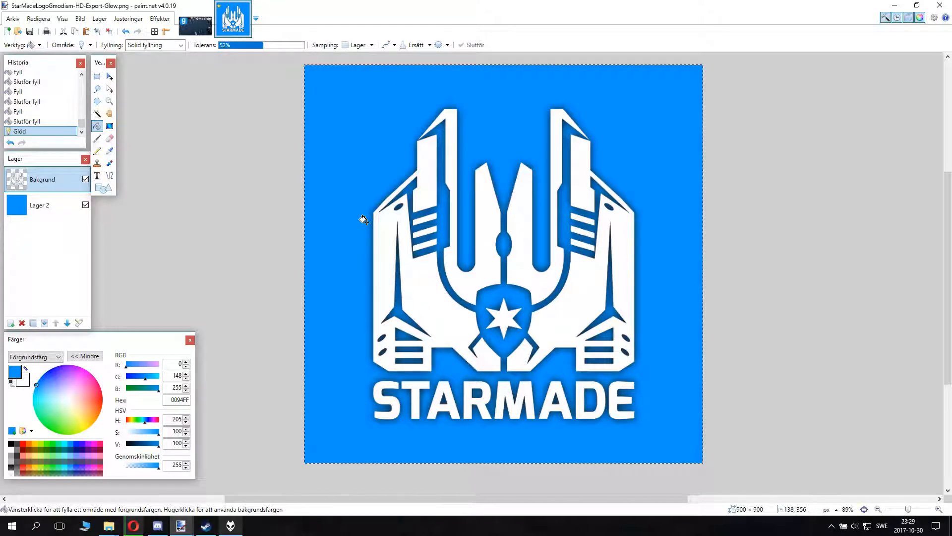
key(ctrl+f)
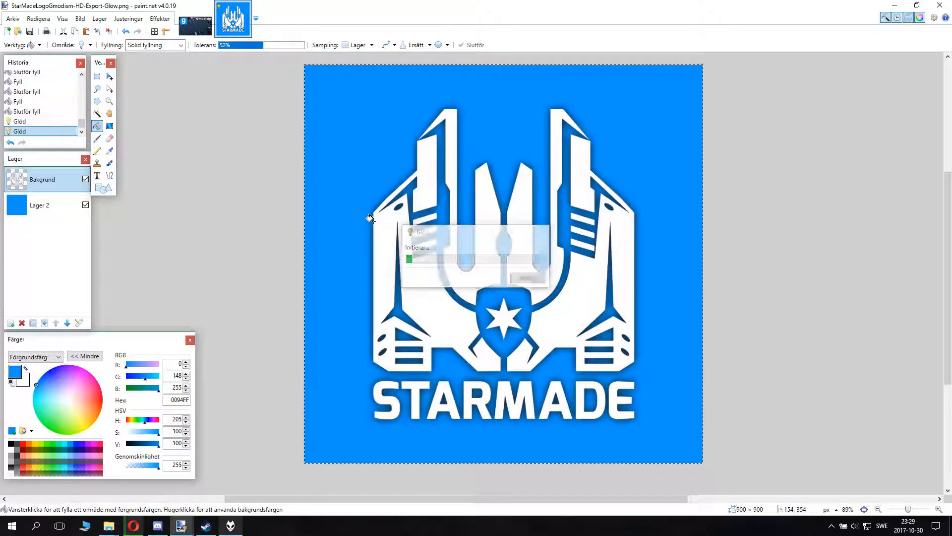
- Adjust the logo layer's brightness to -100 and contrast to 100
click(160, 18)
click(159, 19)
click(118, 19)
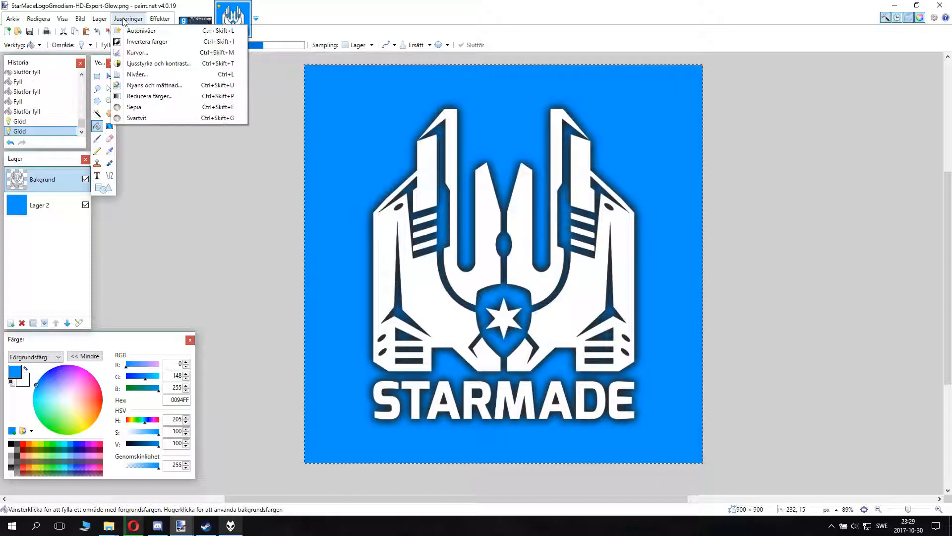
click(139, 58)
drag(491, 220, 286, 166)
drag(249, 192, 162, 198)
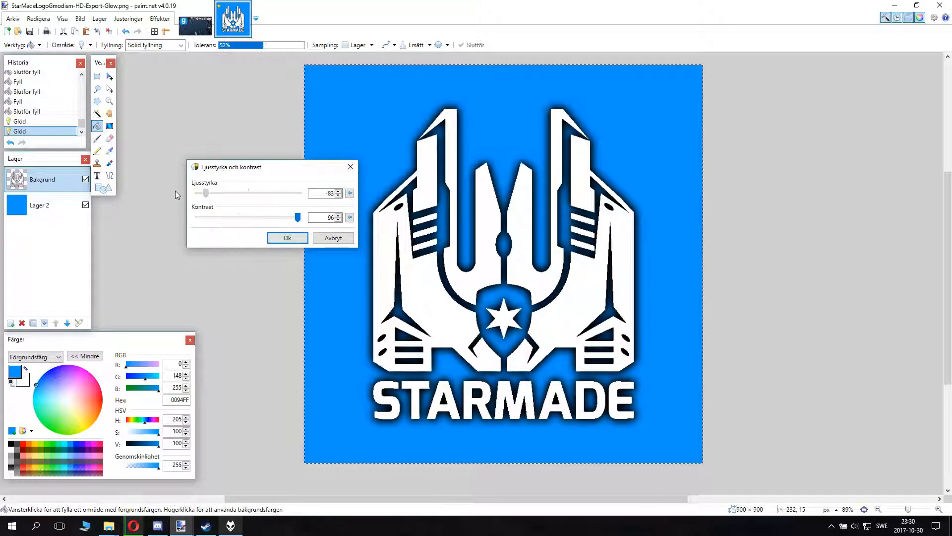
drag(299, 218, 359, 215)
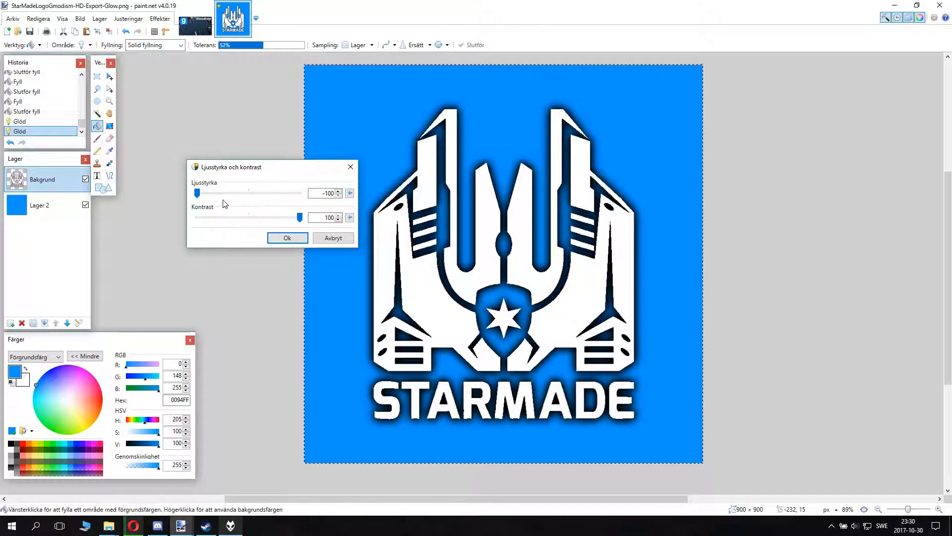
click(294, 237)
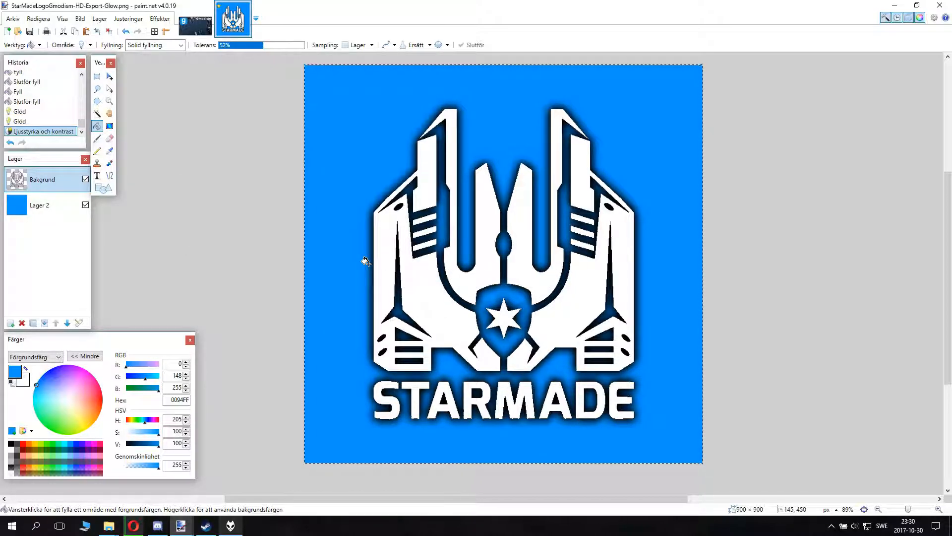
- Hide the blue layer and set up a save under the name StarMadeLogoGmodism-HD-Export-SimpleShadow in PNG format
click(85, 205)
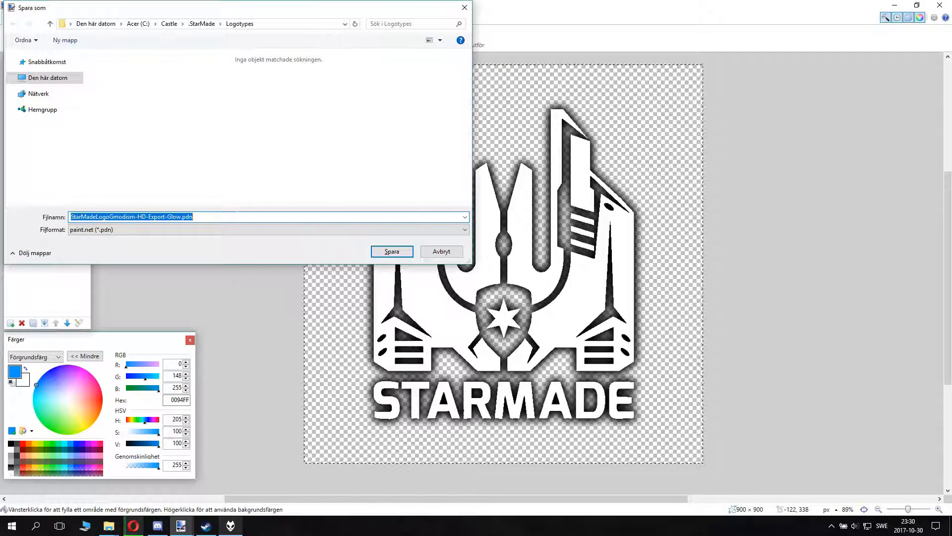
click(171, 221)
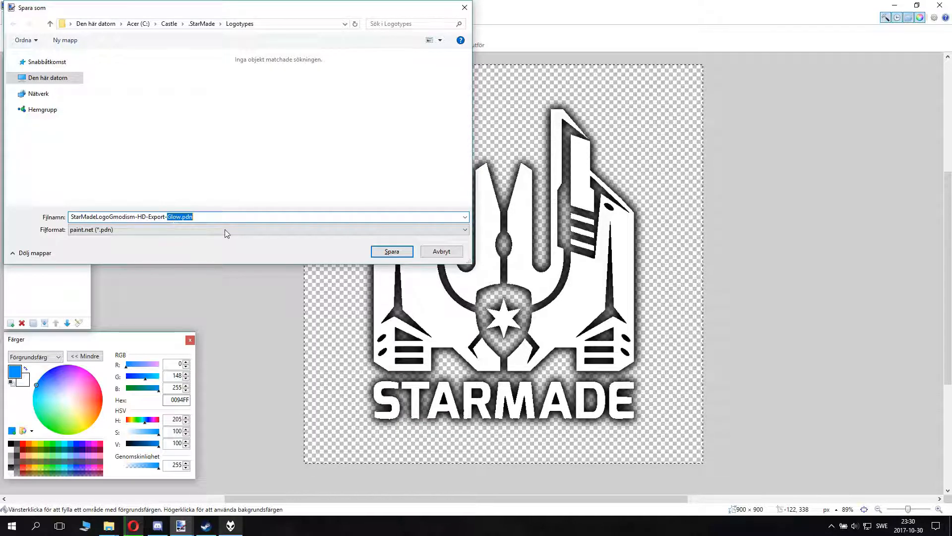
key(End)
key(BackSpace)
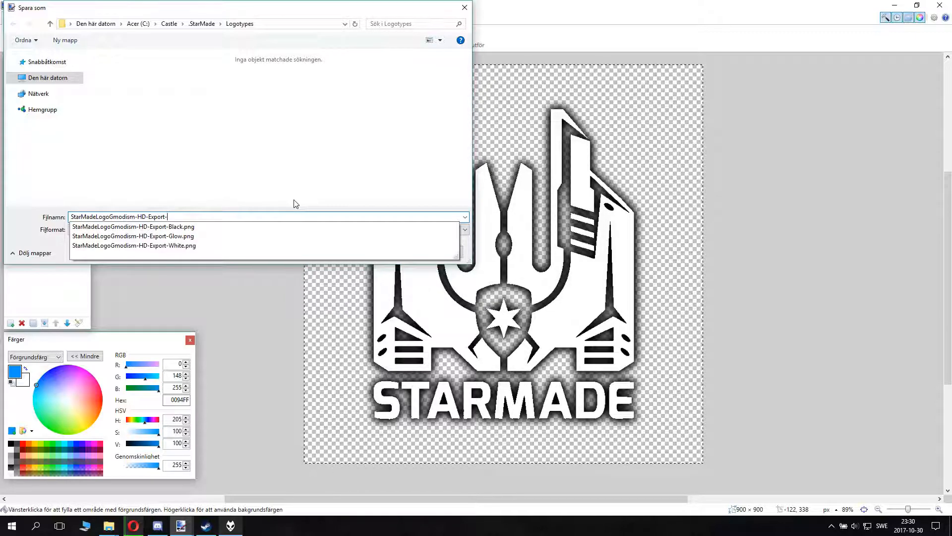
text(SimpleShadow)
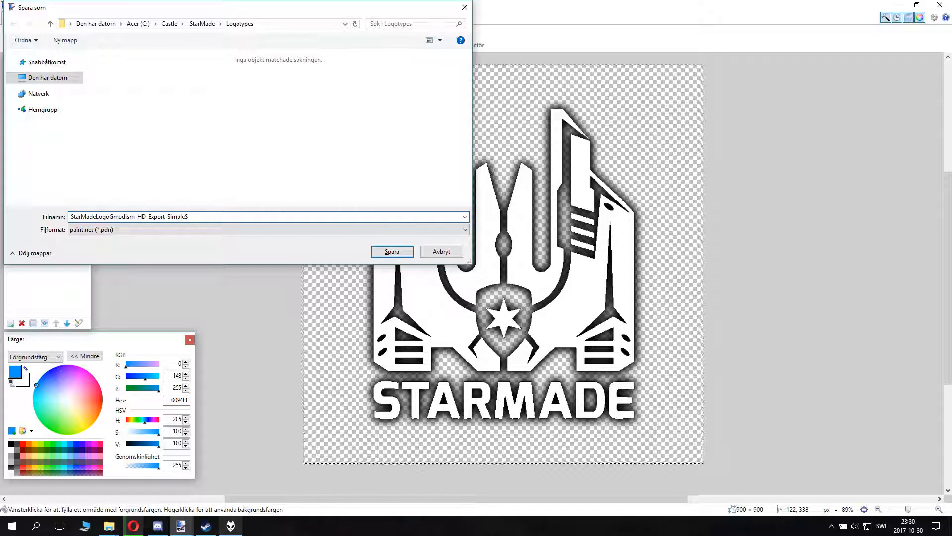
click(207, 230)
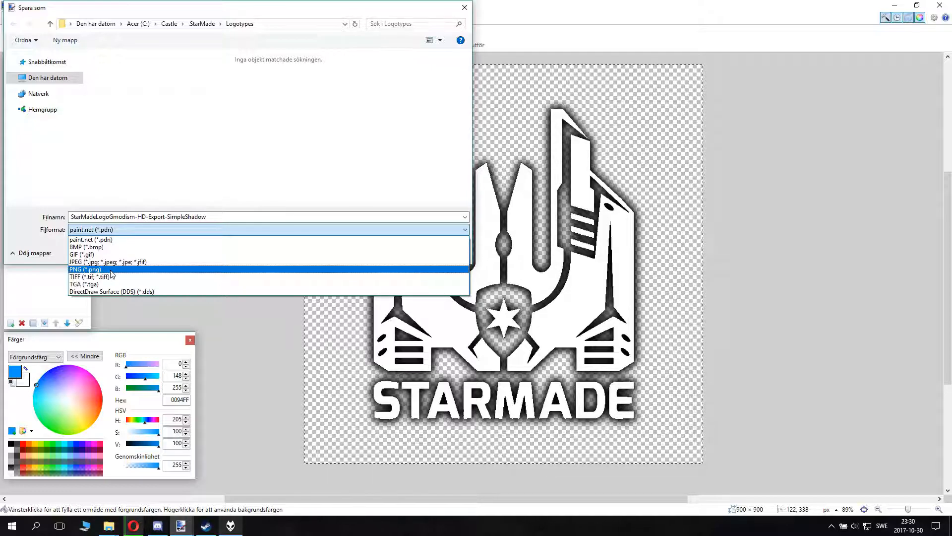
click(87, 271)
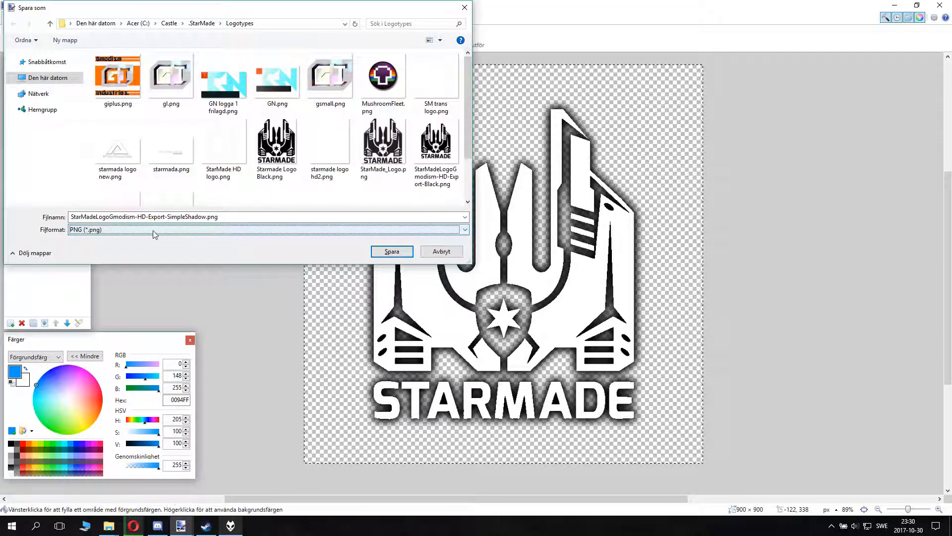
click(275, 233)
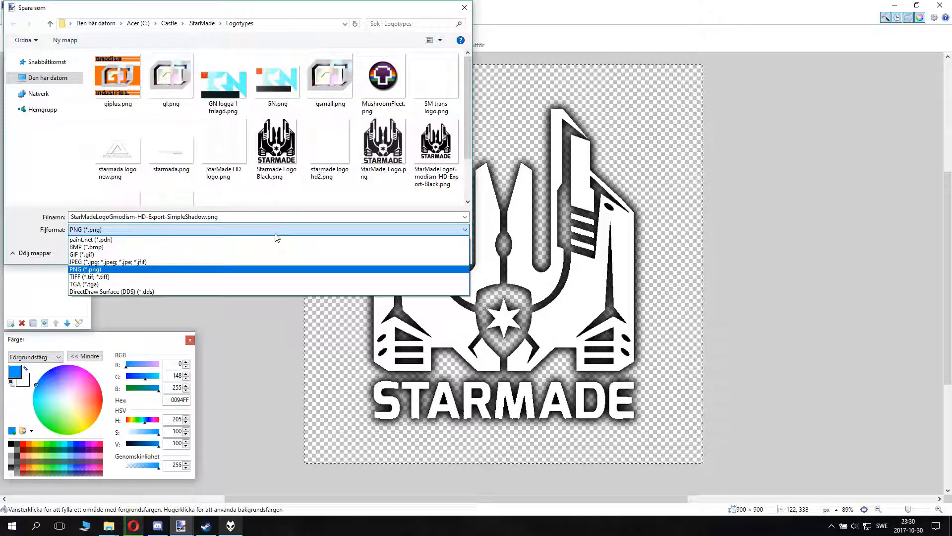
click(68, 187)
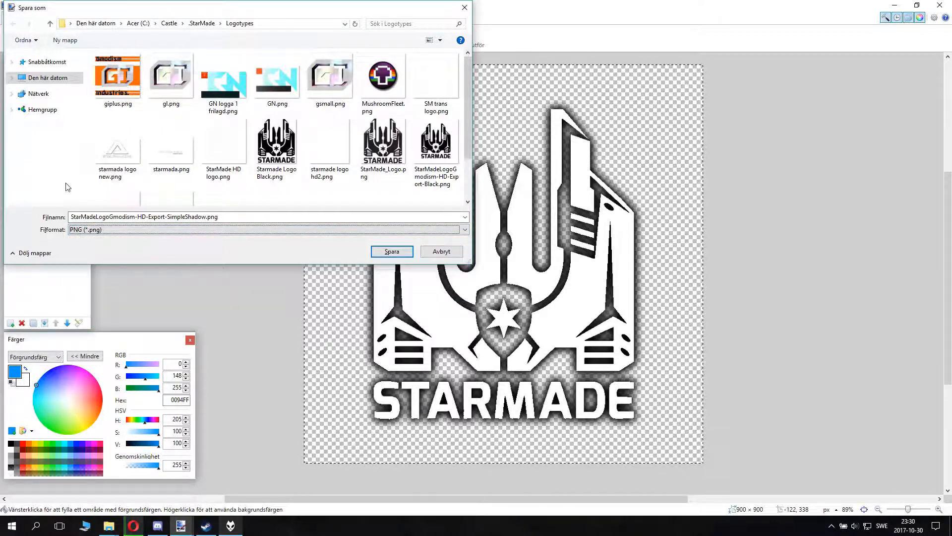
- Save the PNG with 32-bit colour depth, agreeing to merge all layers
click(391, 252)
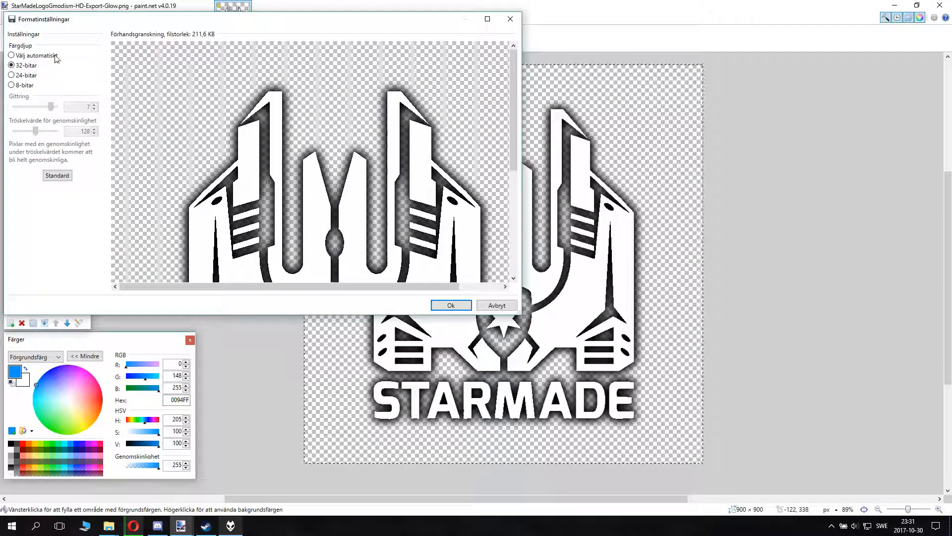
click(11, 65)
drag(268, 22, 436, 70)
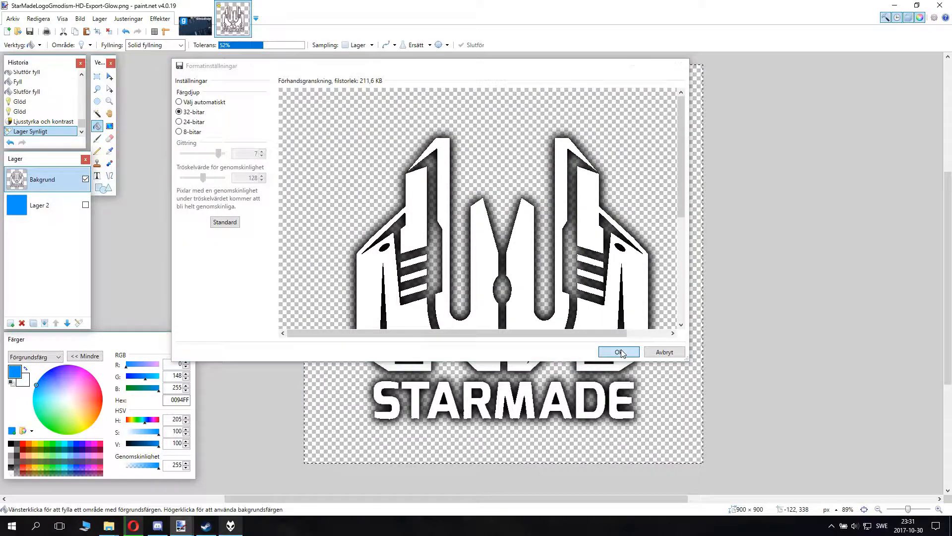
click(619, 352)
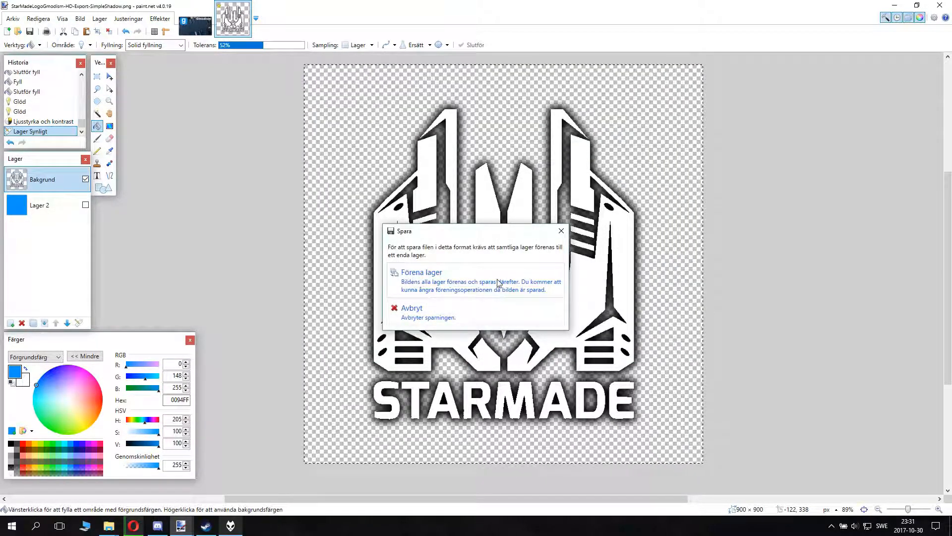
click(457, 284)
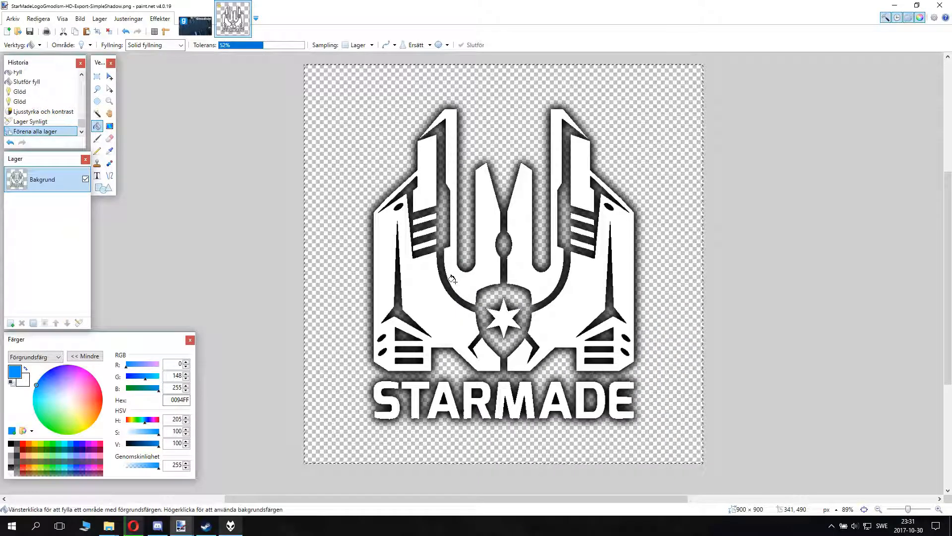
- Undo the layer merge, the hiding of the blue layer, the brightness and contrast adjustment, and both glows
key(ctrl+z)
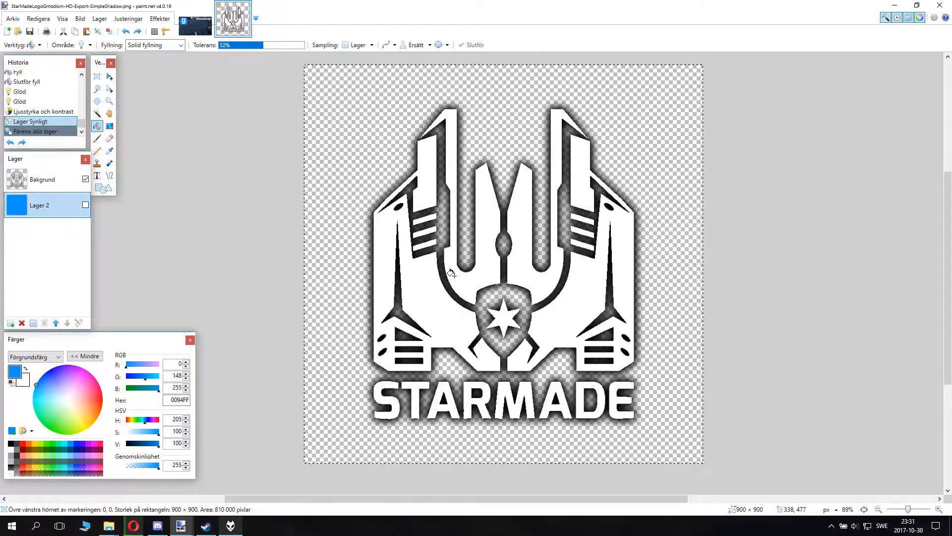
key(ctrl+z)
key(ctrl+z)
key(ctrl+z)
key(ctrl+z)
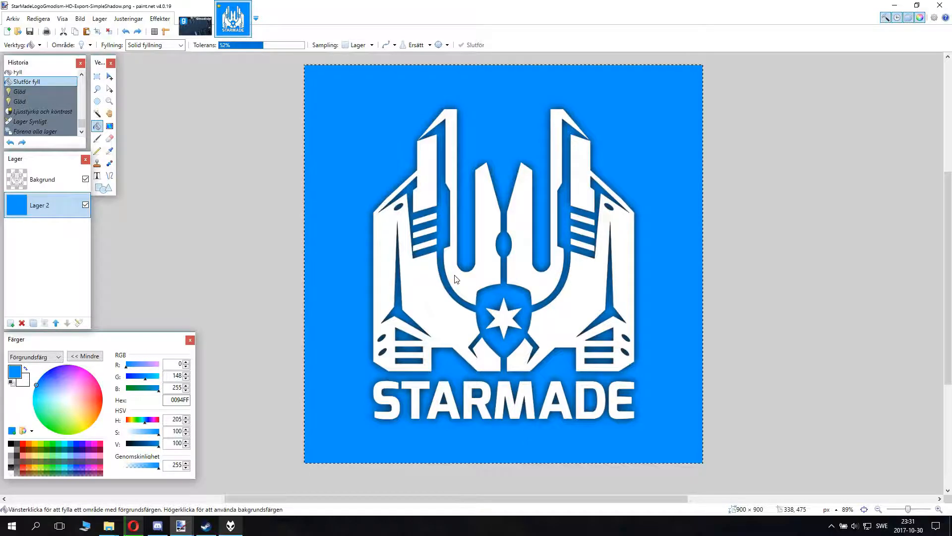
- Undo the fills on the logo layer, keeping the background layer's completed fill in blue 0094FF
key(ctrl+z)
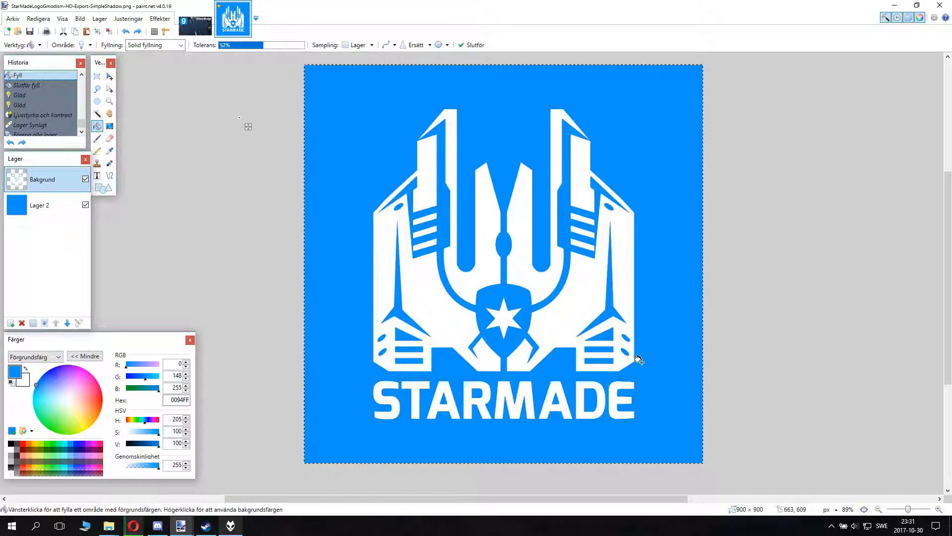
key(ctrl+z)
scroll(592, 334, up, 2)
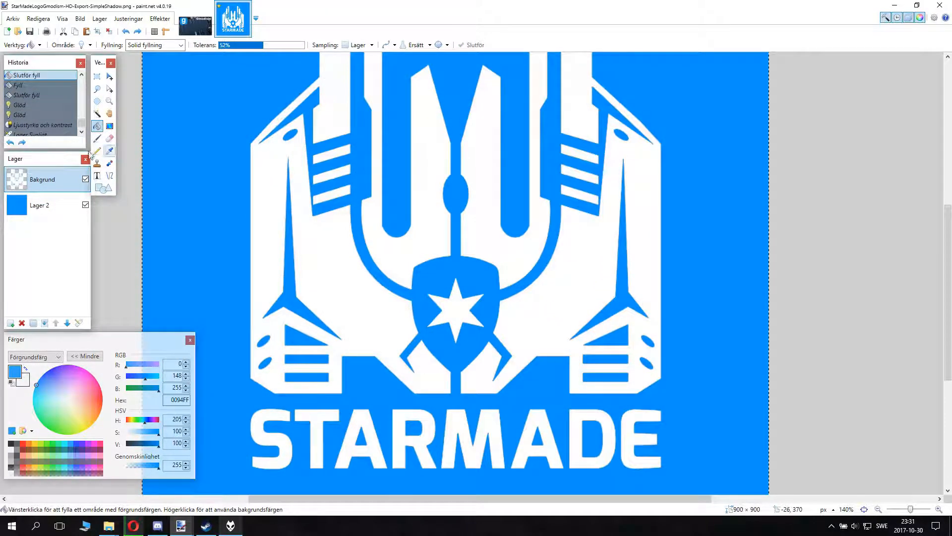
scroll(41, 119, up, 2)
key(ctrl+y)
key(ctrl+z)
key(ctrl+z)
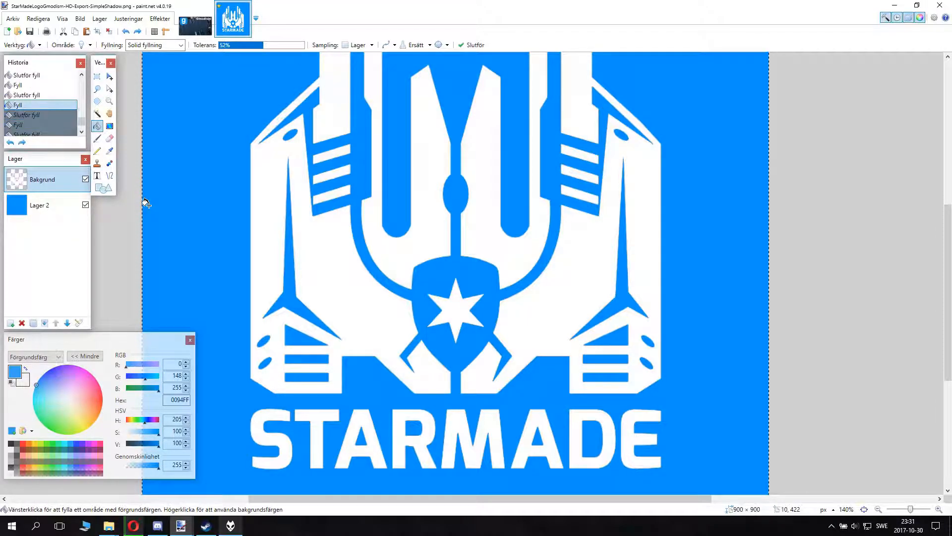
key(ctrl+z)
key(ctrl+z)
key(ctrl+z)
key(ctrl+z)
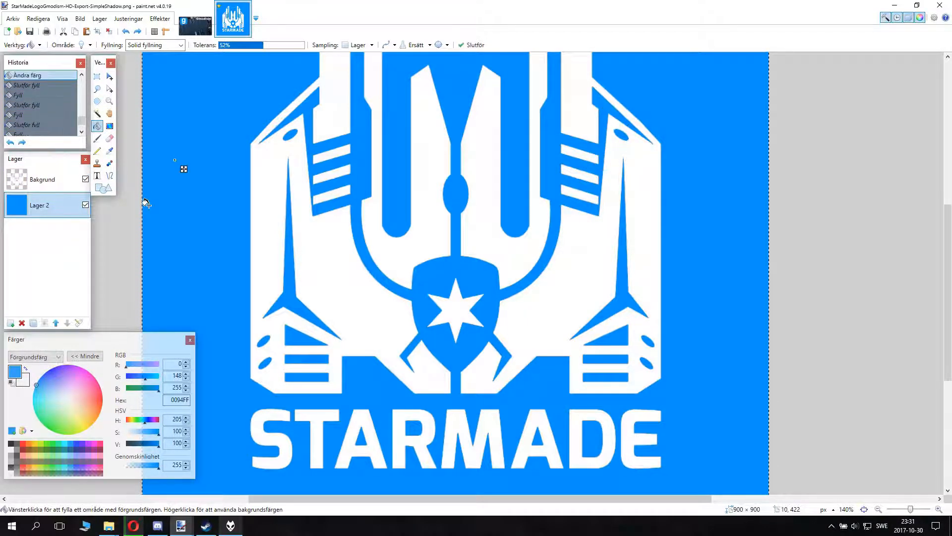
key(ctrl+z)
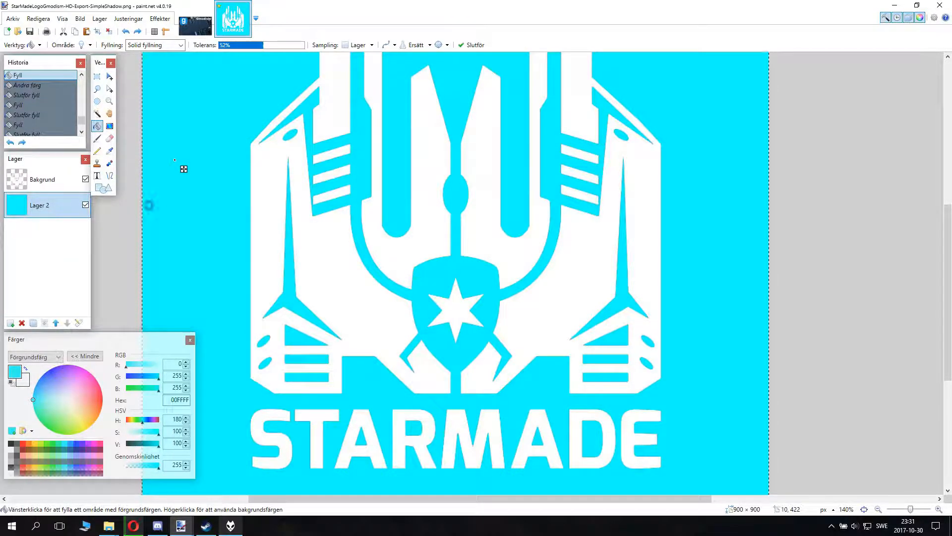
key(ctrl+y)
key(ctrl+y)
- Deselect the selection around the whole canvas
scroll(226, 223, down, 3)
click(109, 32)
drag(518, 499, 456, 495)
scroll(428, 304, up, 2)
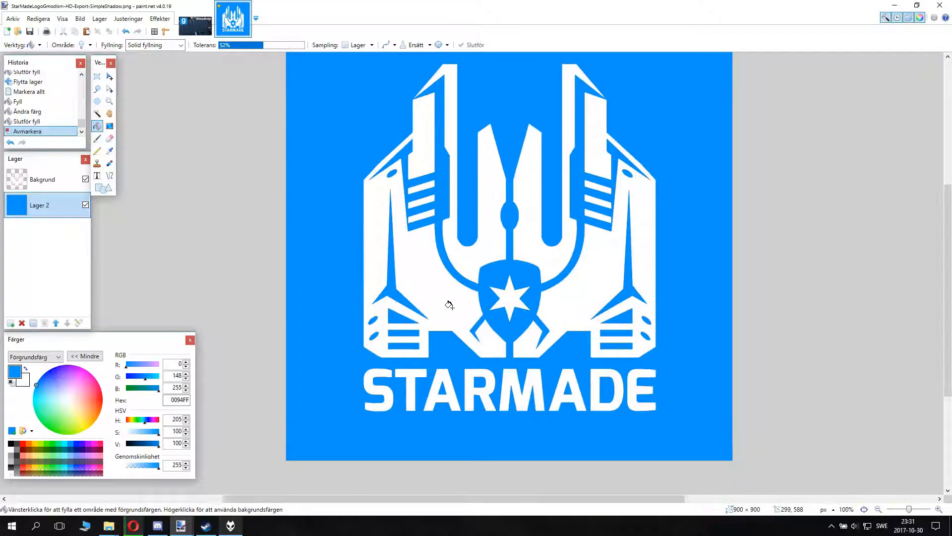
- Select and copy the entire contents of the logo layer (Bakgrund)
click(48, 185)
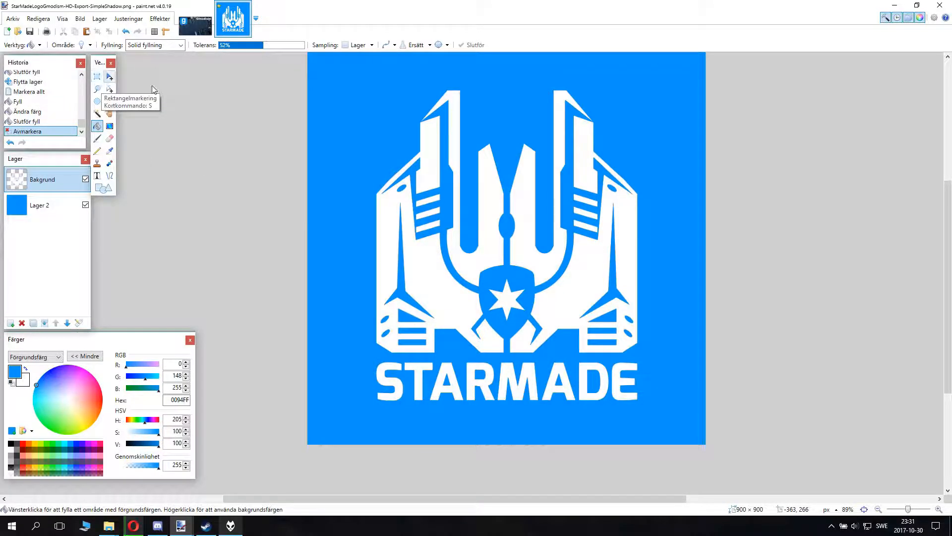
key(s)
scroll(337, 218, up, 1)
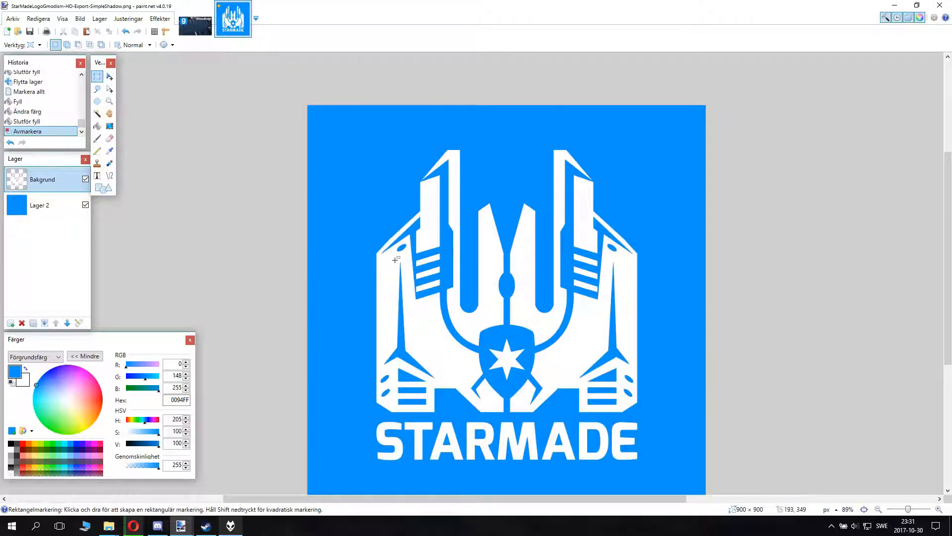
key(ctrl+a)
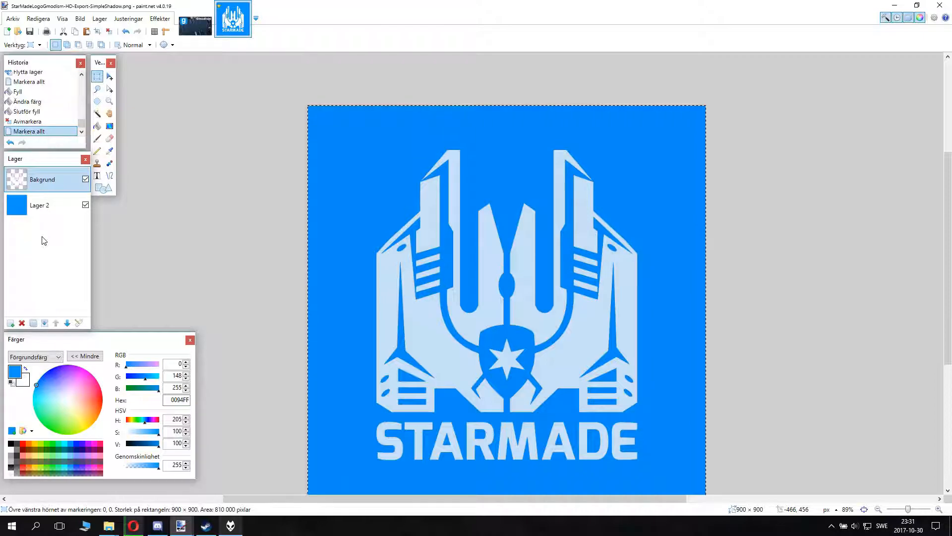
drag(30, 161, 52, 161)
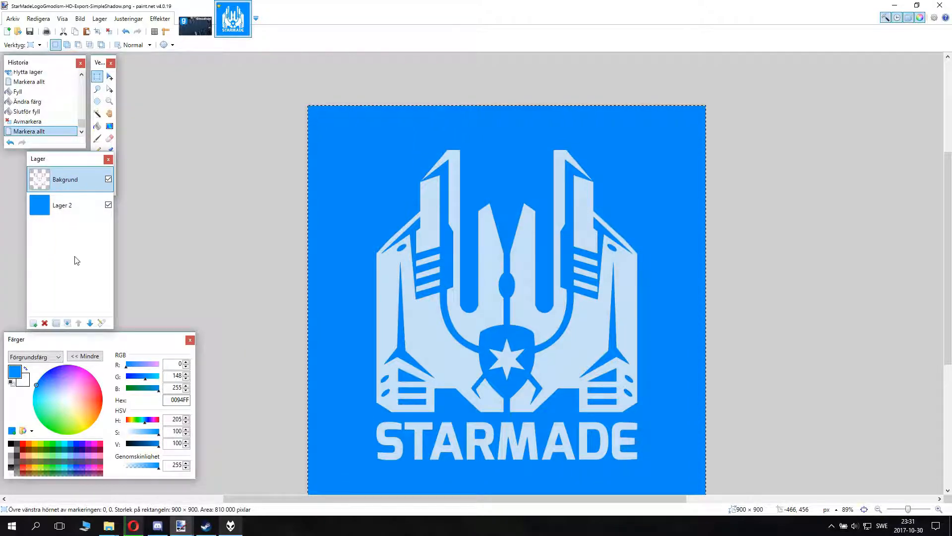
- Paste the copied logo into a new layer above the original logo layer
key(ctrl+v)
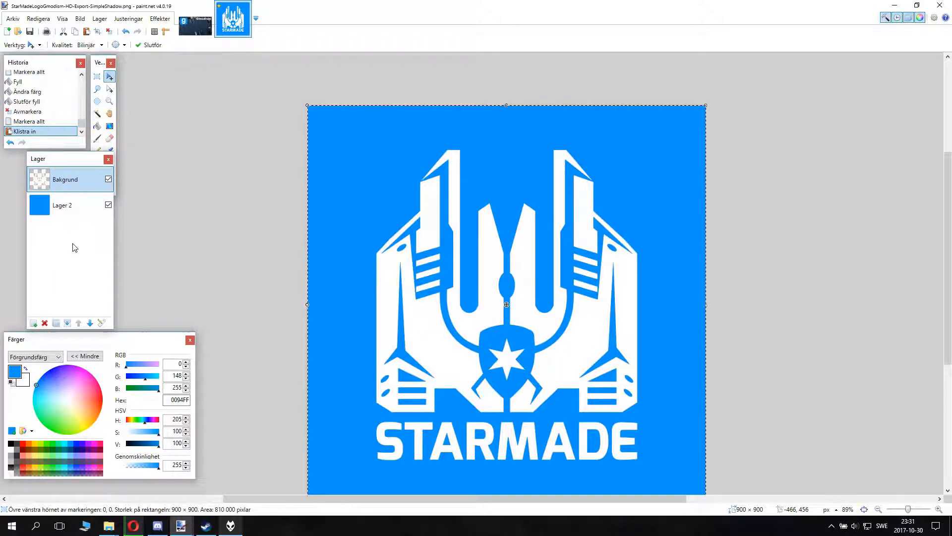
key(ctrl+z)
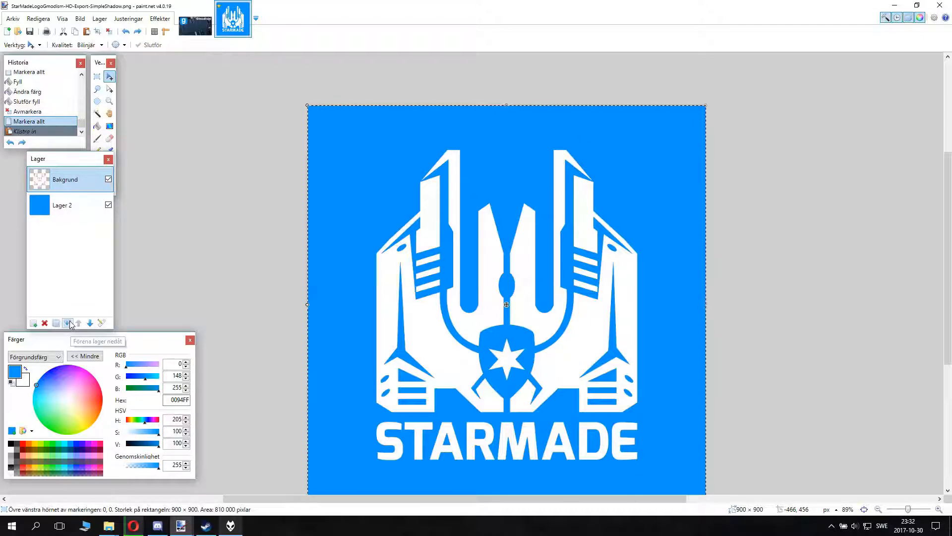
click(33, 323)
key(ctrl+v)
- Compare the two logo layers by toggling their visibility, and move the pasted copy below the original logo layer
click(108, 179)
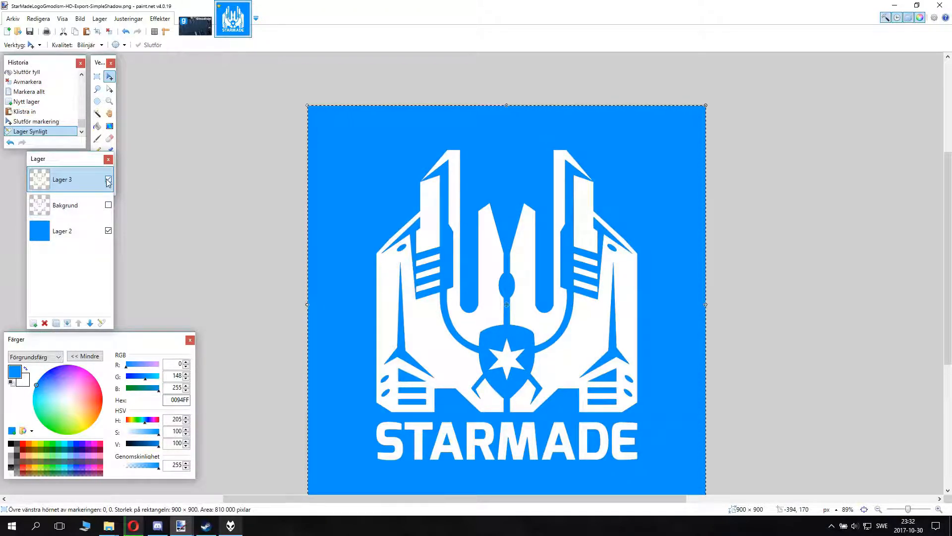
click(109, 181)
click(108, 181)
click(109, 205)
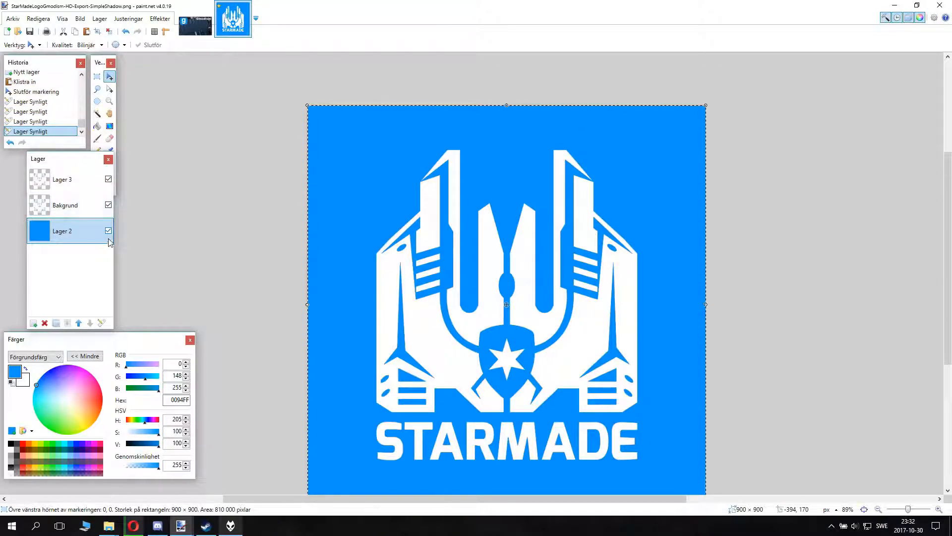
click(70, 179)
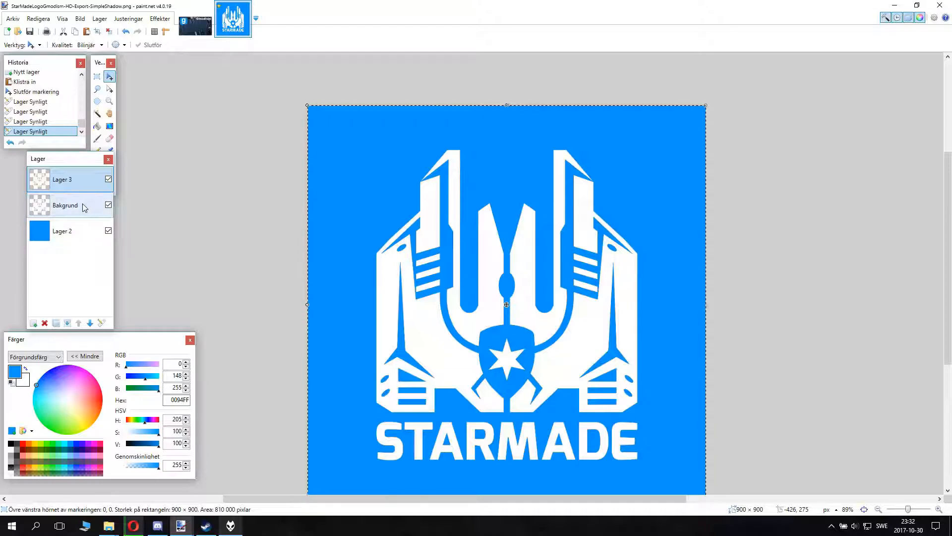
drag(82, 179, 80, 207)
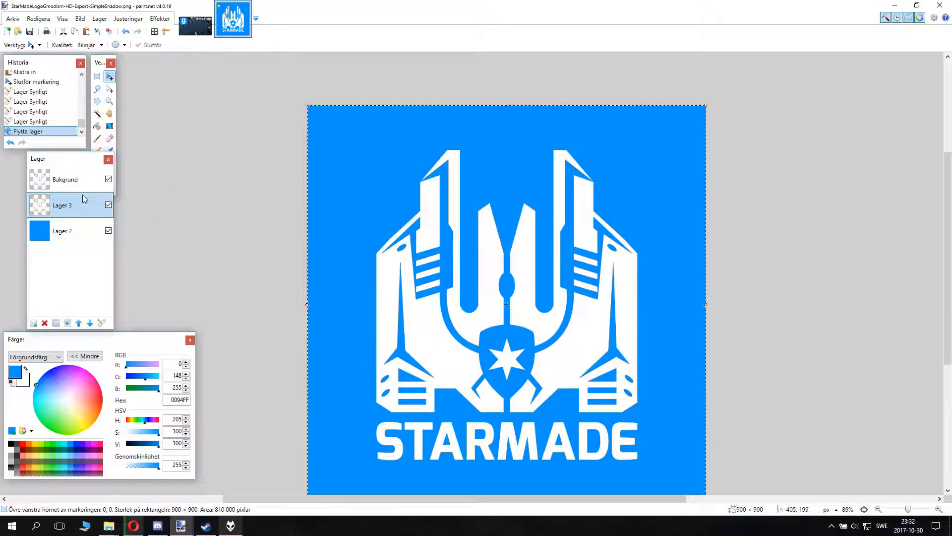
- Select all of the pasted logo layer (Lager 3) and invert its colours
key(ctrl+a)
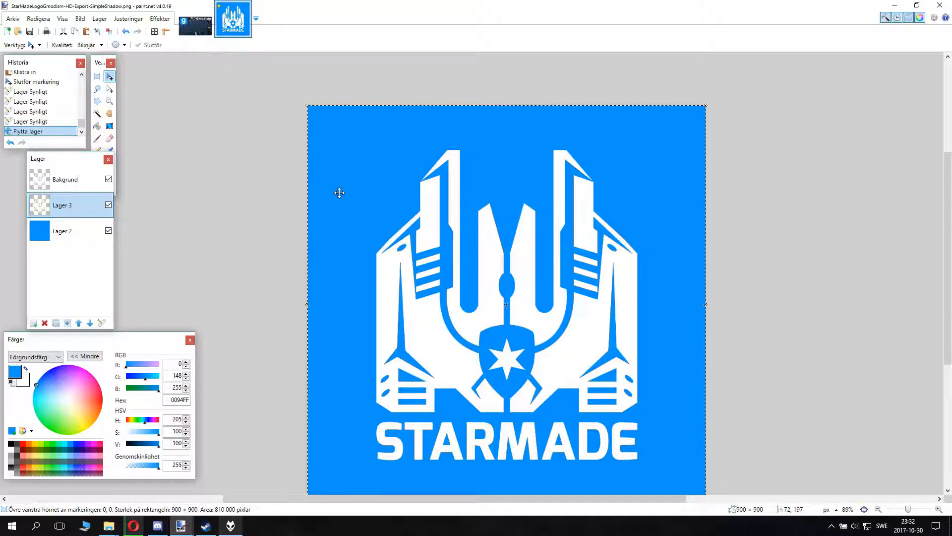
click(159, 19)
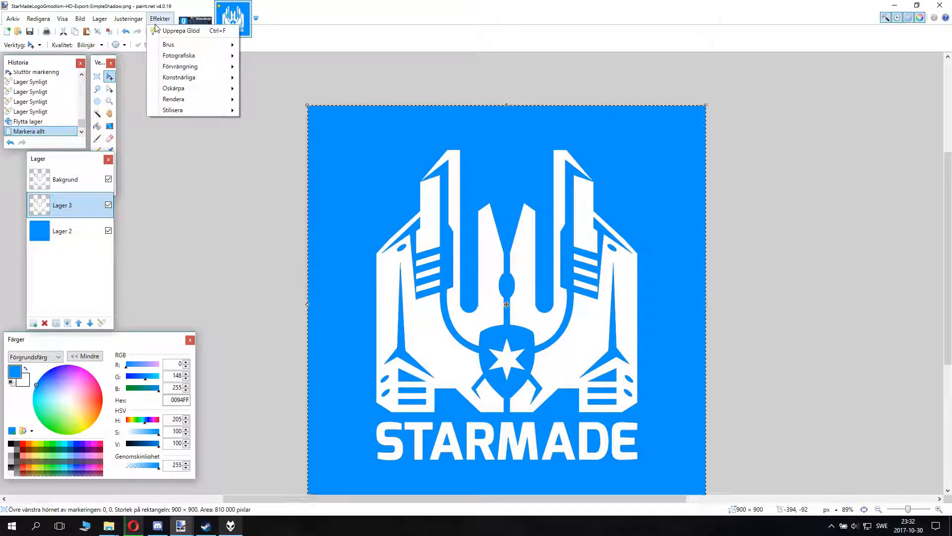
click(124, 20)
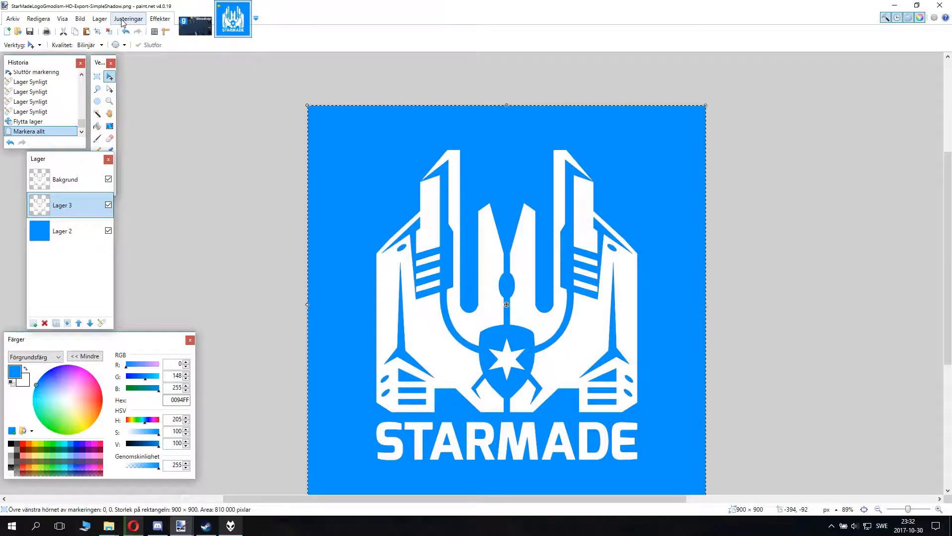
click(123, 21)
click(128, 19)
click(128, 19)
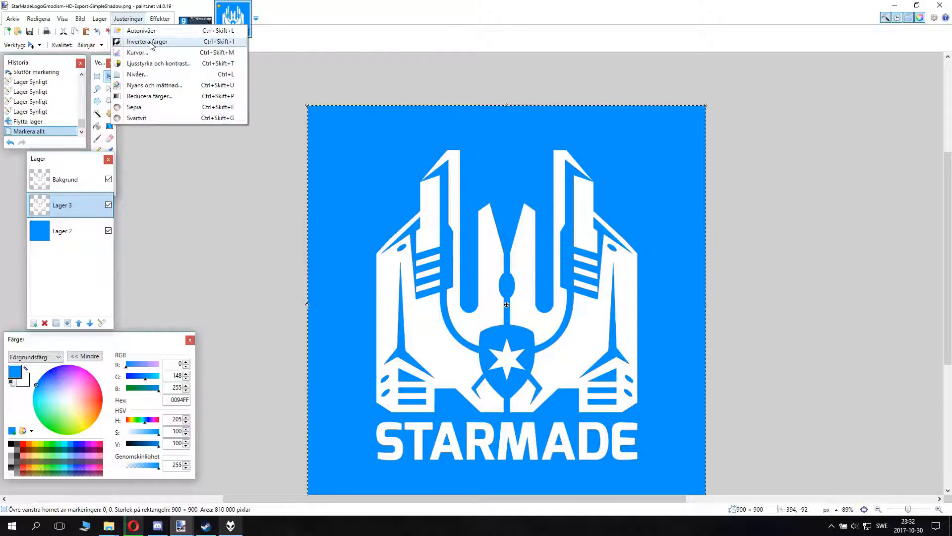
click(189, 44)
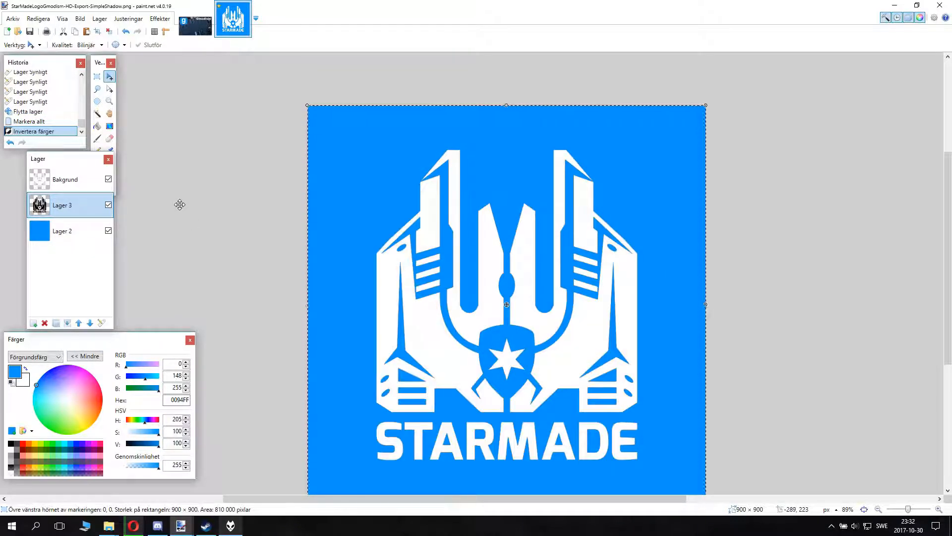
- Offset the inverted logo copy (Lager 3) 10 pixels straight down as a dark drop shadow, and hide the blue background layer (Lager 2)
scroll(602, 365, down, 2)
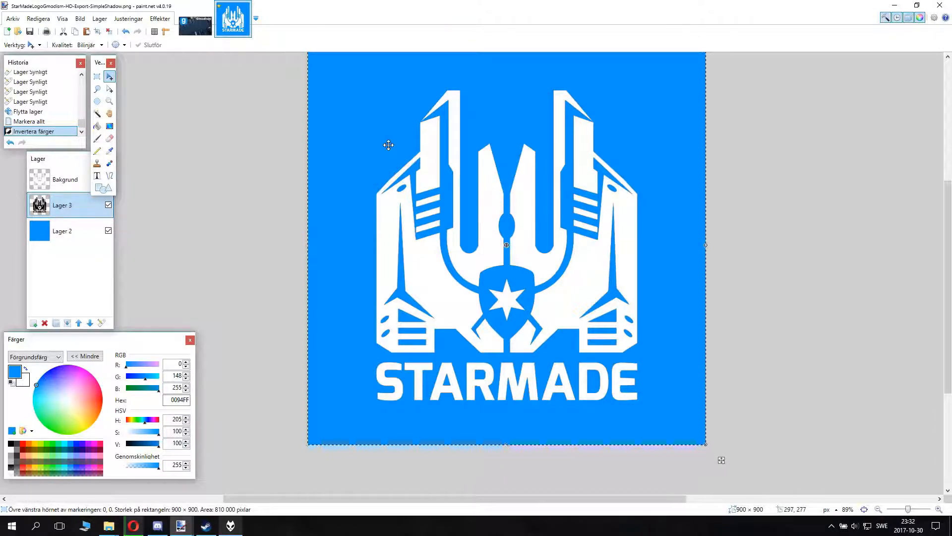
drag(426, 144, 430, 146)
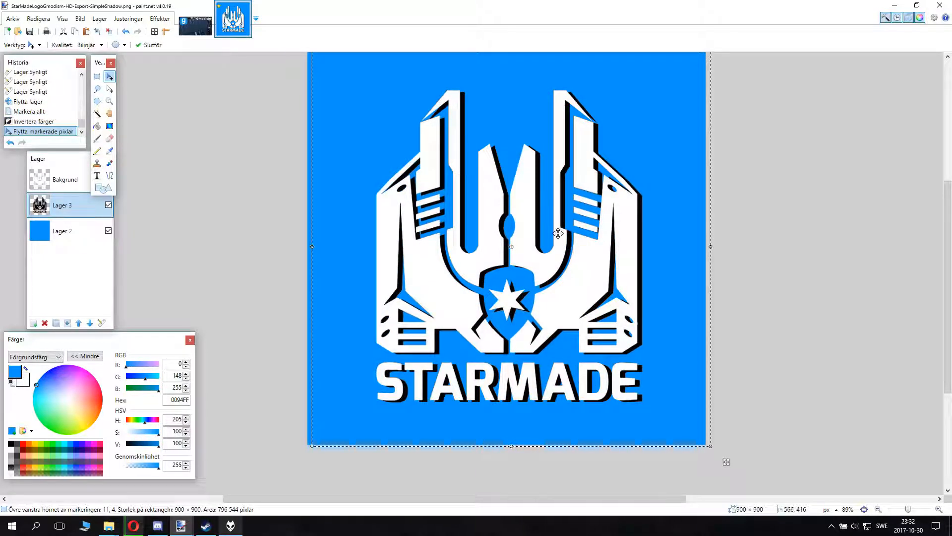
mouse_move(565, 258)
mouse_down()
mouse_move(559, 248)
mouse_move(606, 274)
mouse_move(557, 256)
mouse_up()
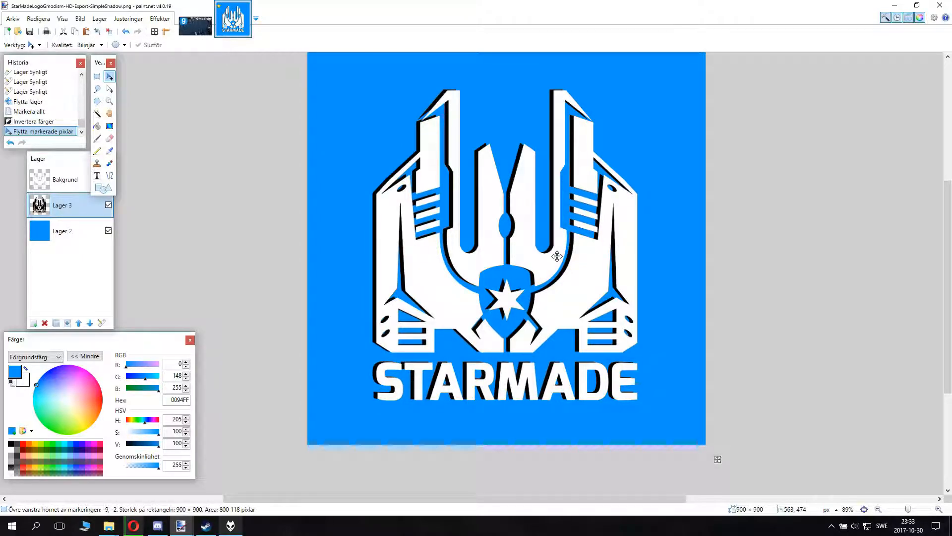
drag(557, 256, 560, 260)
scroll(537, 409, up, 2)
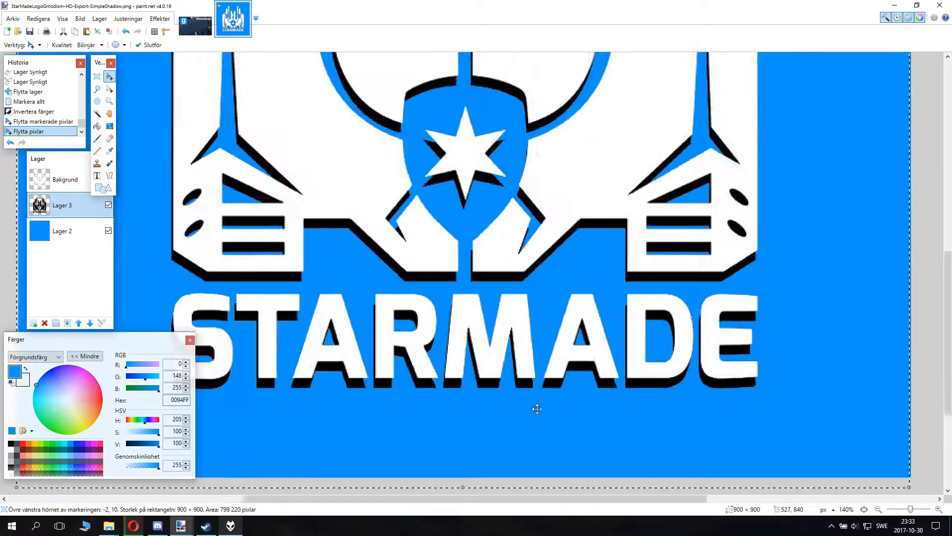
scroll(453, 259, up, 6)
mouse_move(415, 204)
mouse_down()
mouse_move(427, 203)
mouse_move(416, 206)
mouse_up()
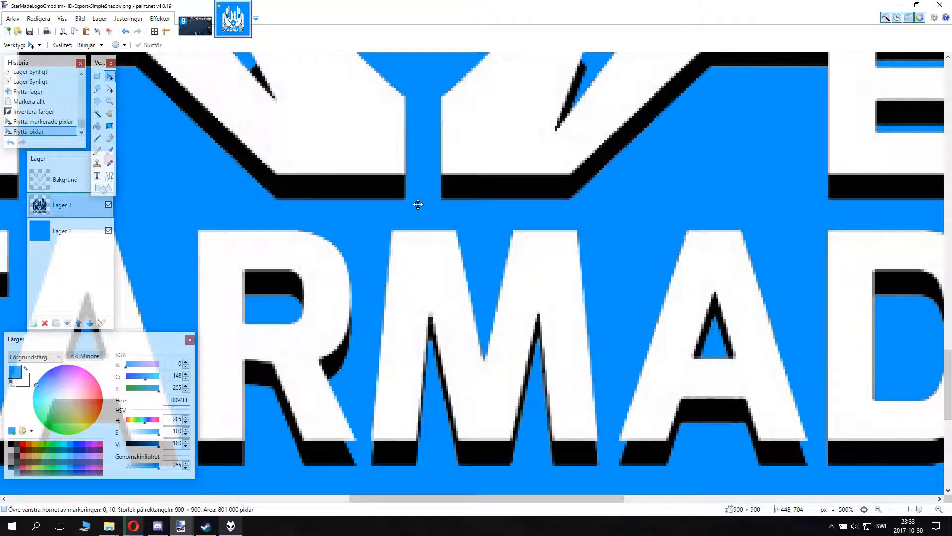
scroll(431, 212, down, 3)
scroll(441, 218, down, 4)
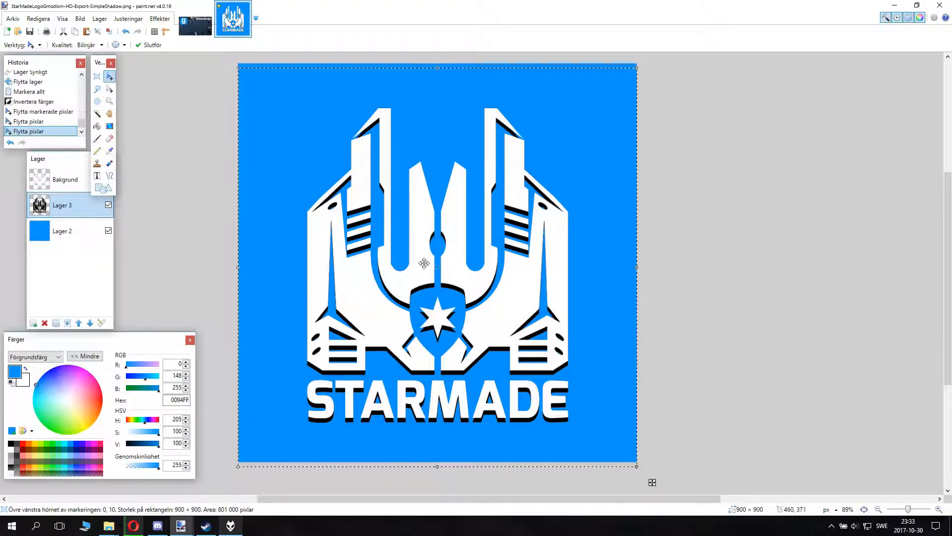
click(109, 231)
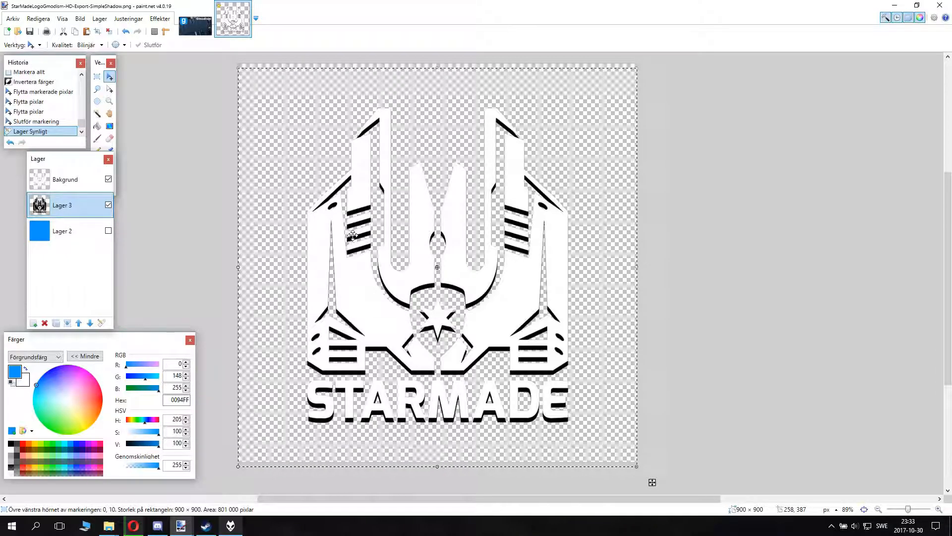
key(ctrl+shift+s)
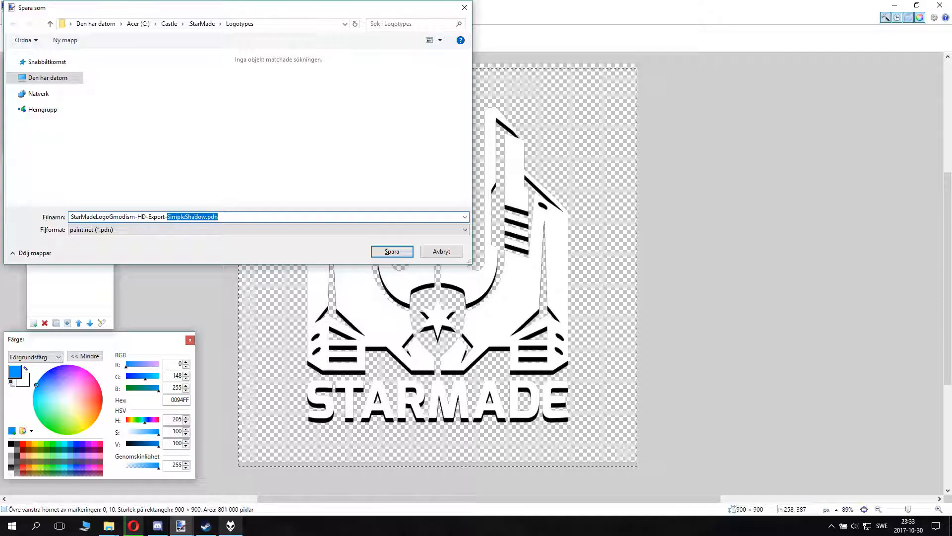
key(BackSpace)
key(BackSpace)
key(BackSpace)
key(BackSpace)
key(BackSpace)
key(BackSpace)
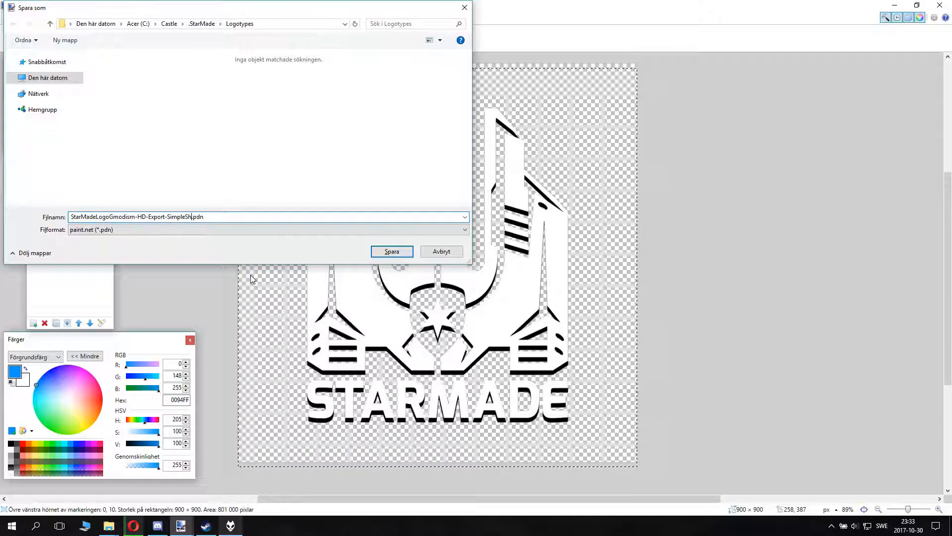
text(Drop)
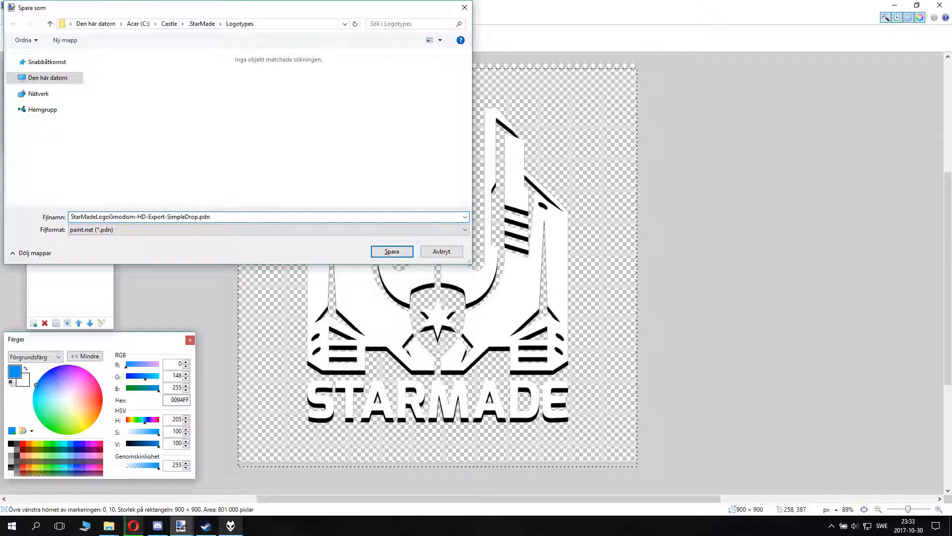
click(123, 231)
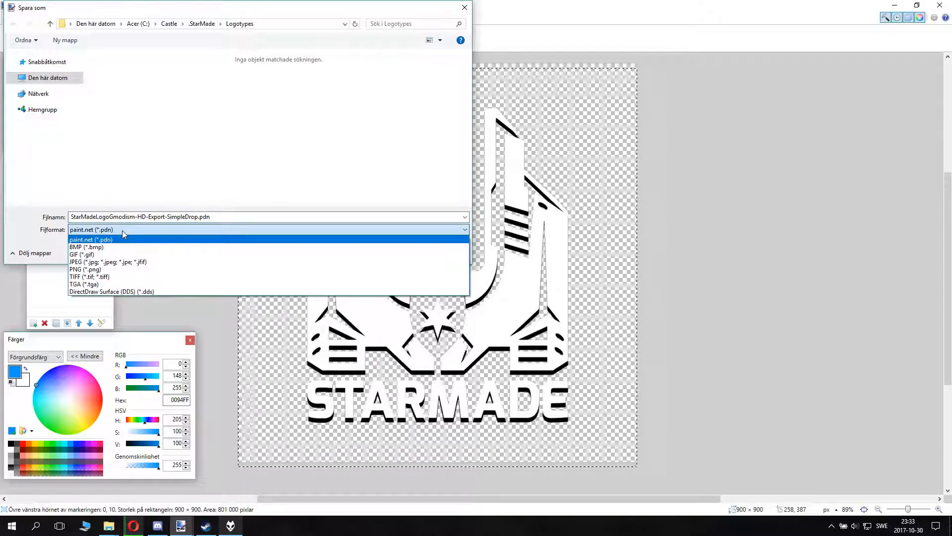
click(123, 231)
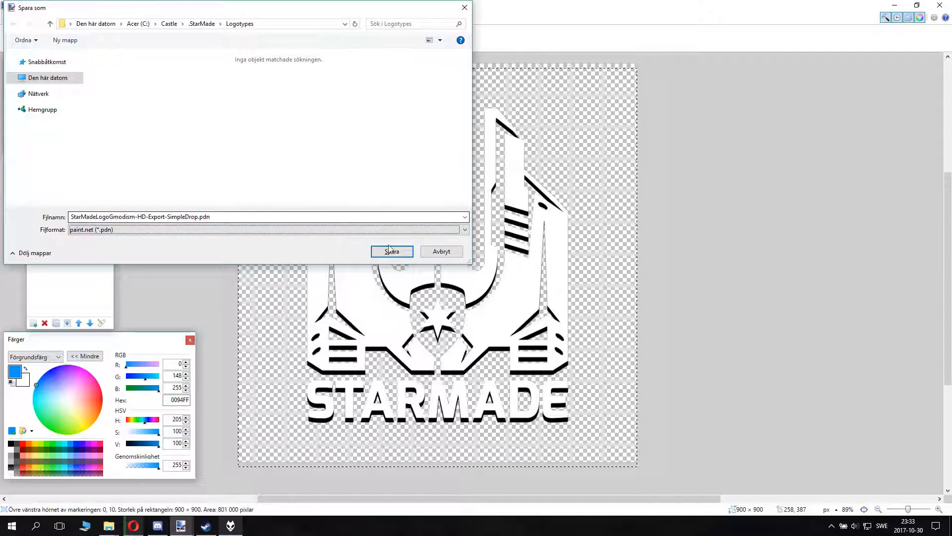
click(440, 251)
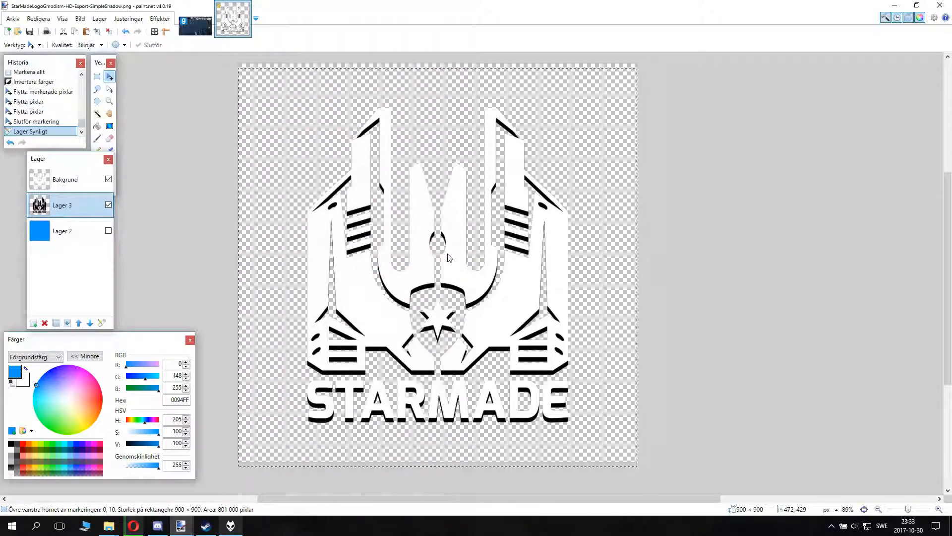
- Save the layered image in paint.net format as StarMadeLogoGmodism-HD-Export-SimpleShadow.pdn in the Logotypes folder
key(ctrl+shift+s)
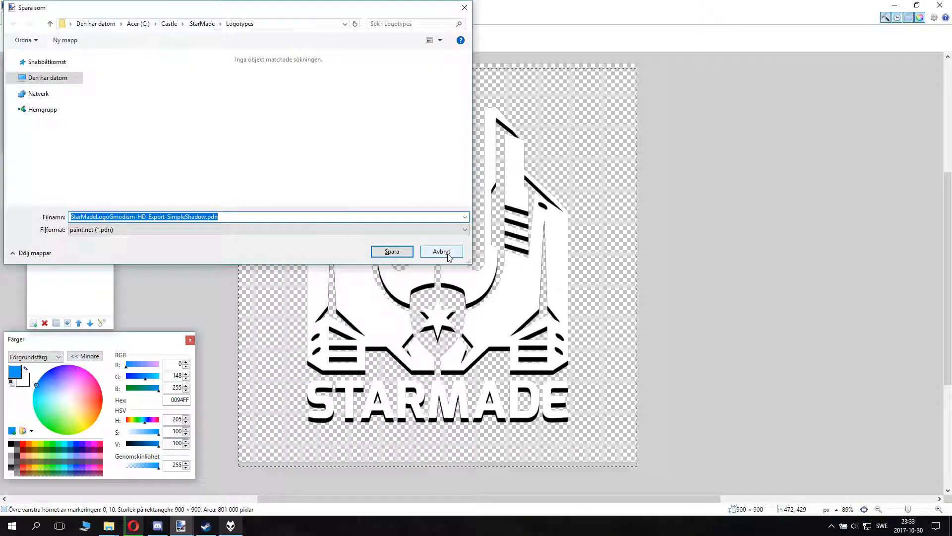
click(394, 253)
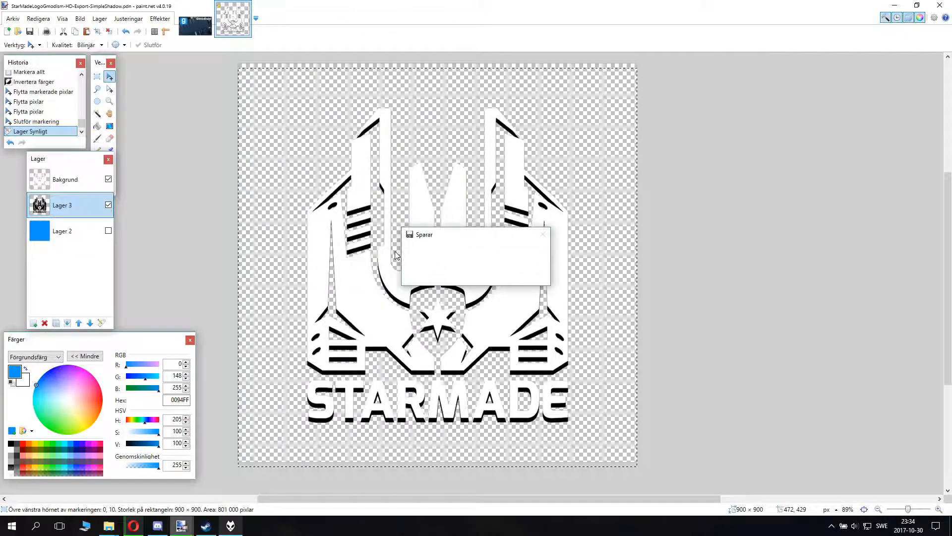
- Save a flattened 32-bit PNG copy named StarMadeLogoGmodism-HD-Export-DropSadowDown.png in the Logotypes folder
key(ctrl+shift+s)
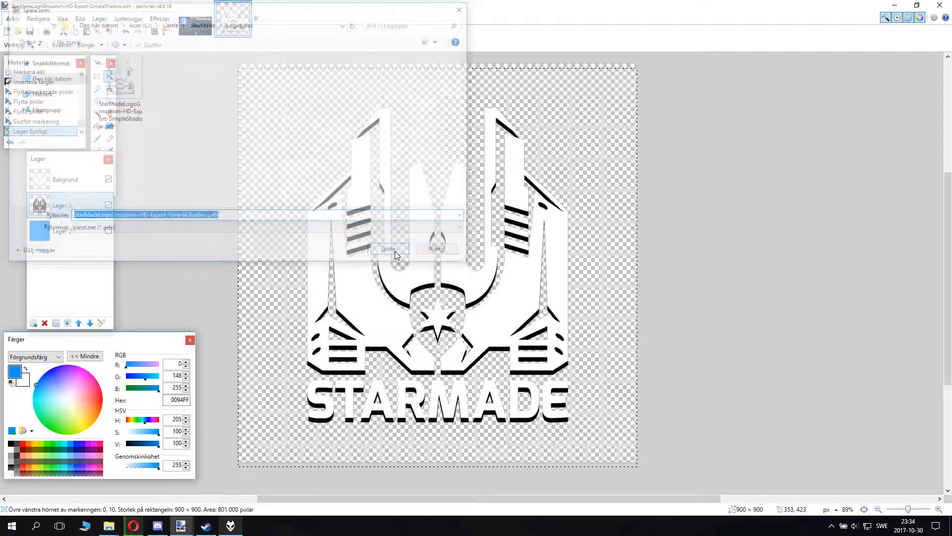
click(130, 229)
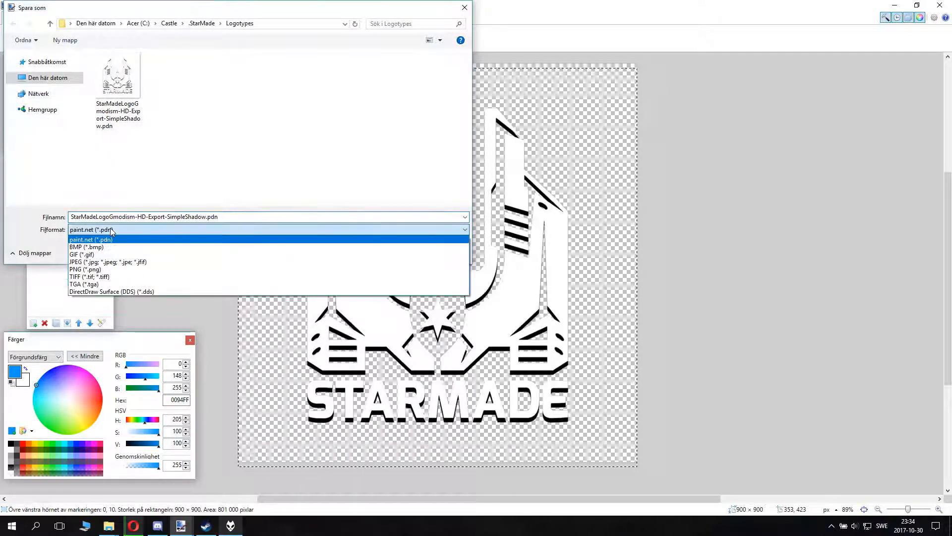
click(119, 269)
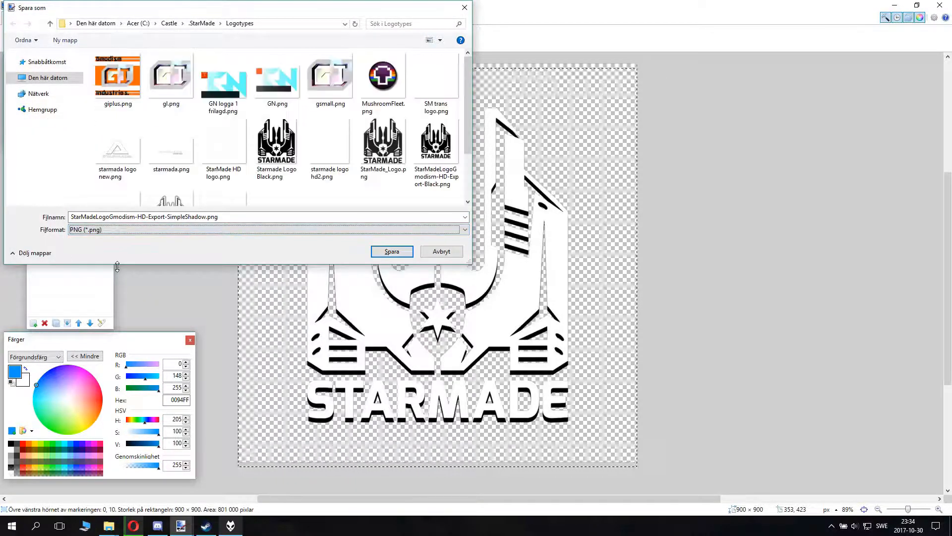
click(203, 215)
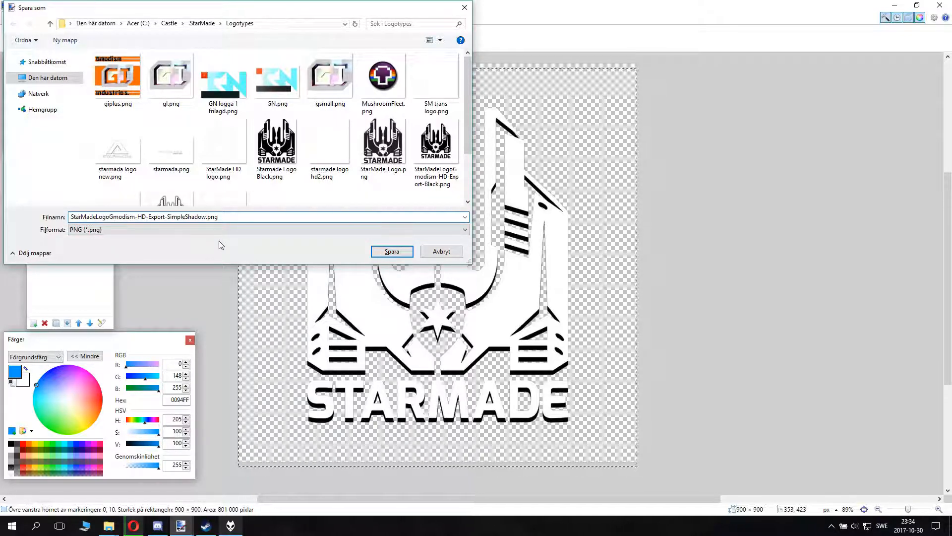
key(BackSpace)
key(BackSpace)
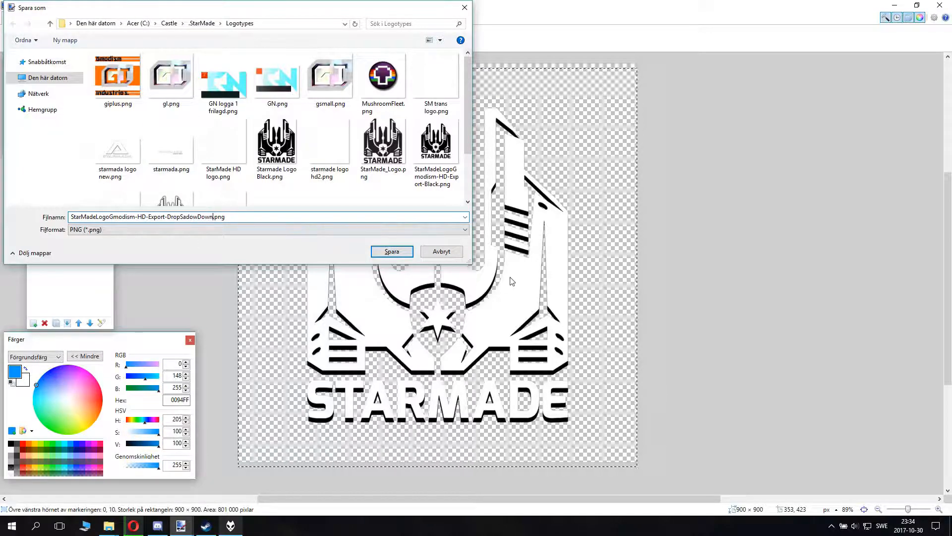
click(393, 252)
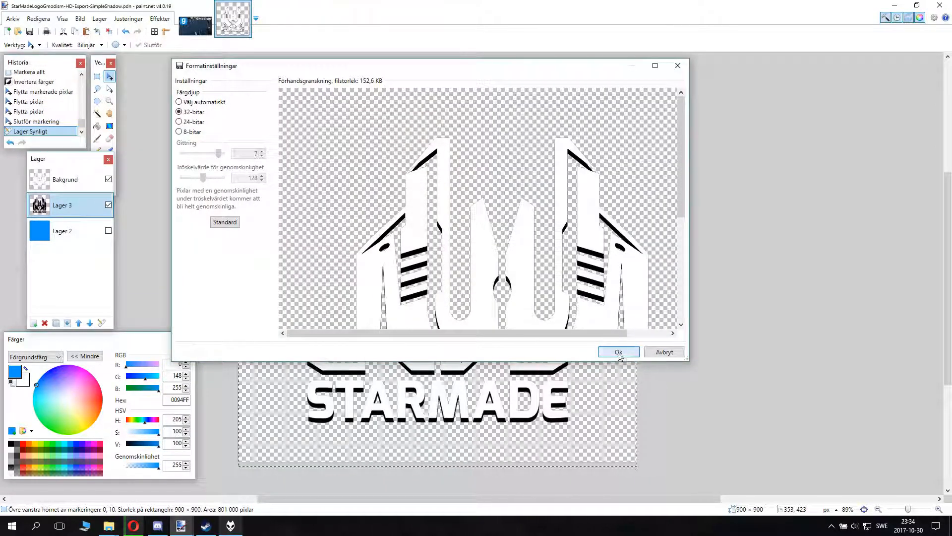
click(618, 352)
click(457, 282)
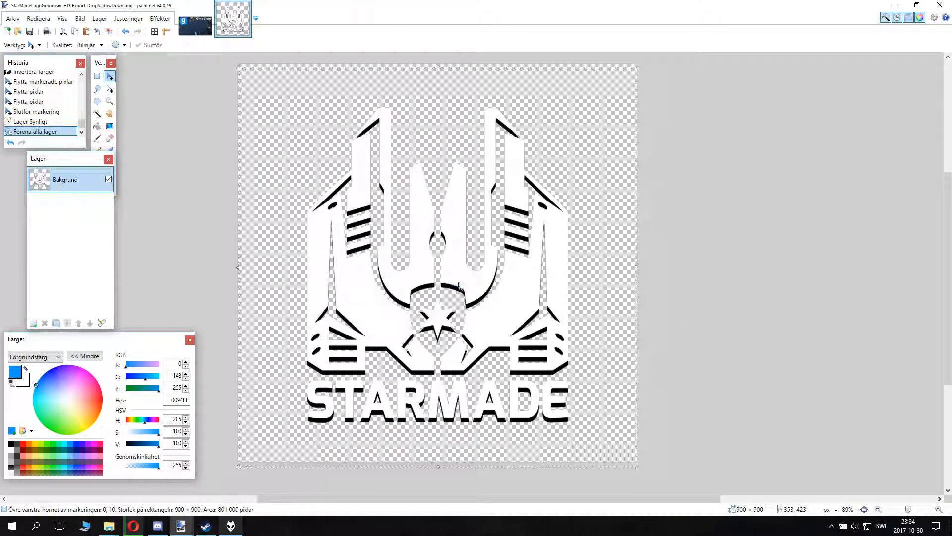
- Undo the layer flattening and the hiding of the blue background layer (Lager 2)
key(ctrl+z)
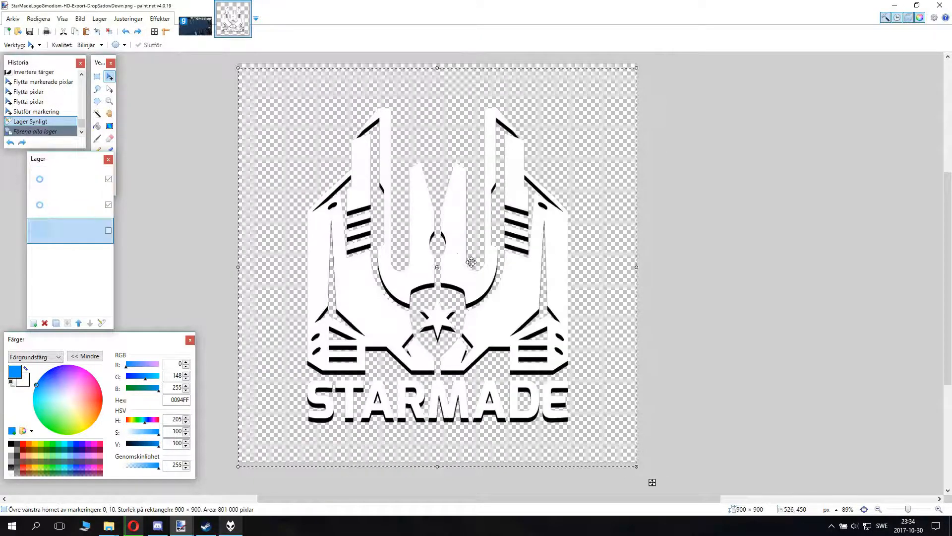
click(32, 112)
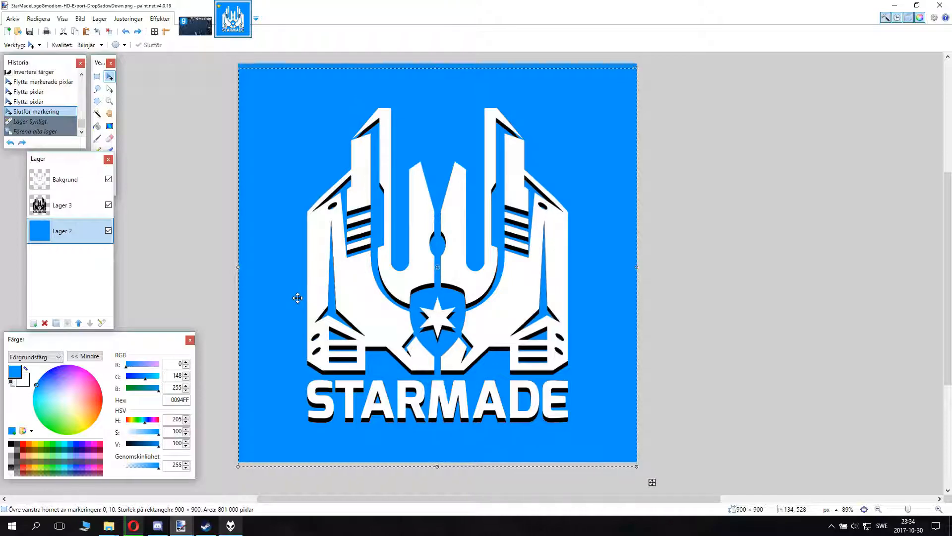
key(ctrl+y)
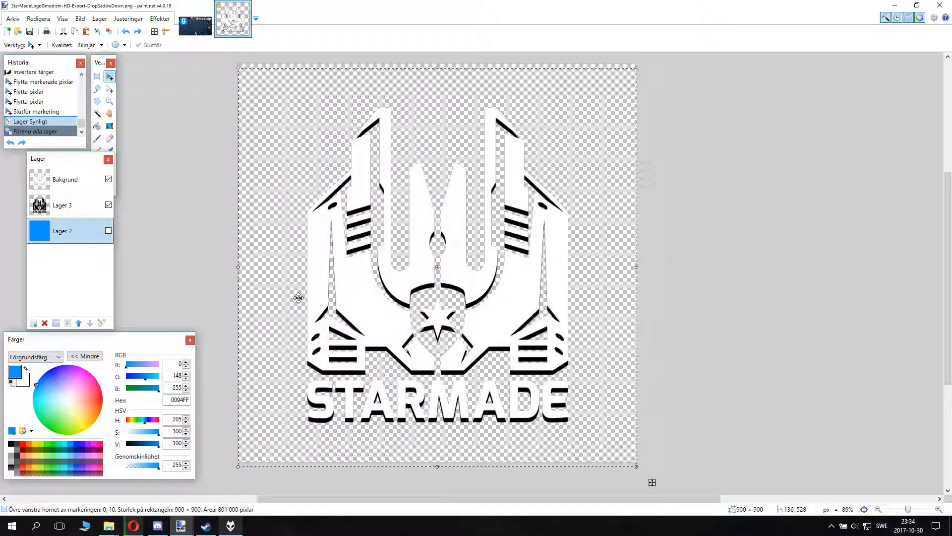
key(ctrl+z)
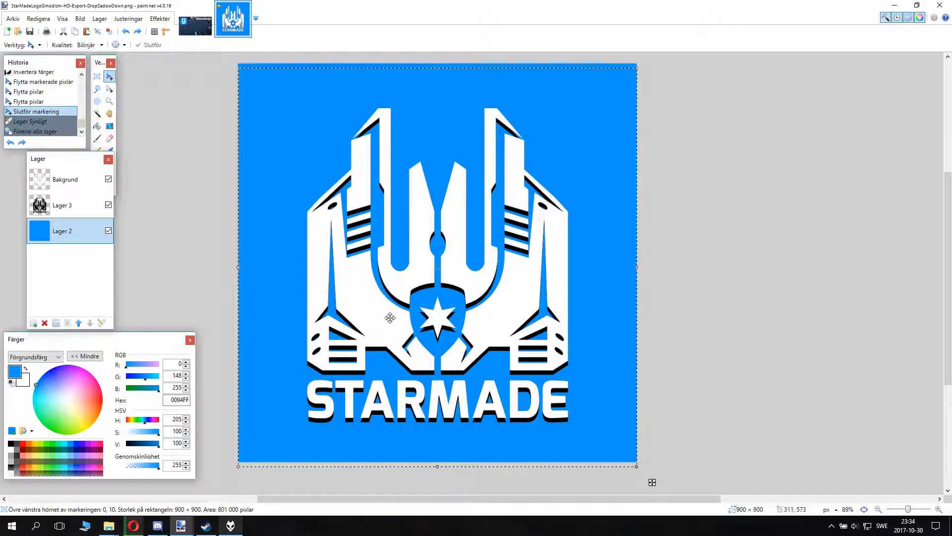
- Select the inverted logo layer (Lager 3) and try other shadow offsets by moving its pixels
key(ctrl+plus)
drag(411, 319, 412, 307)
key(ctrl+z)
click(91, 209)
drag(504, 256, 505, 250)
drag(455, 308, 453, 320)
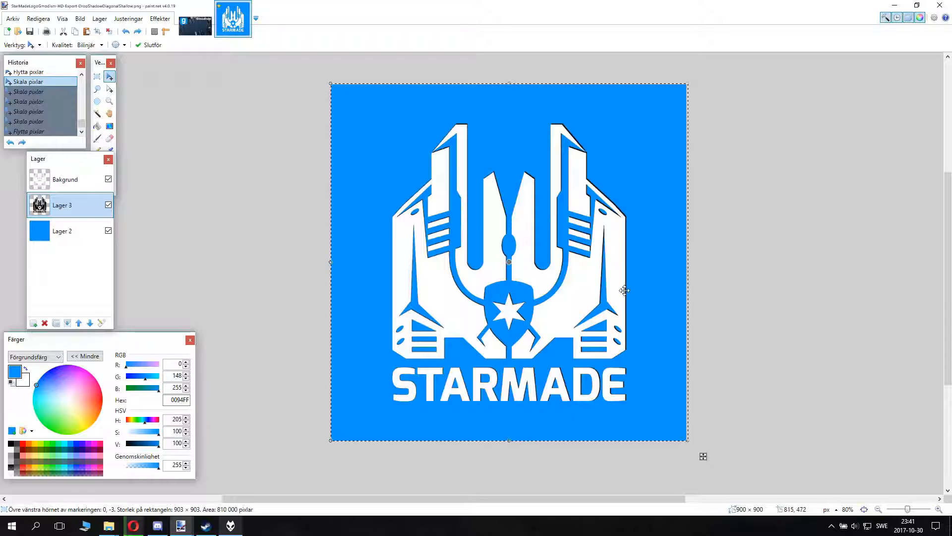
- Undo the pixel moves and scaling on the inverted logo layer (Lager 3), going back to the colour inversion
scroll(576, 330, down, 1)
scroll(576, 326, up, 1)
scroll(575, 322, down, 1)
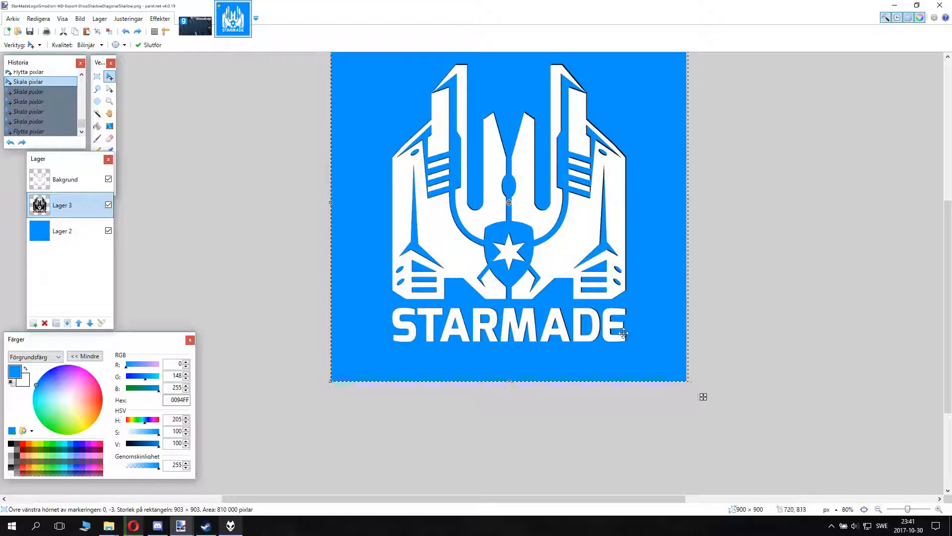
scroll(590, 274, up, 1)
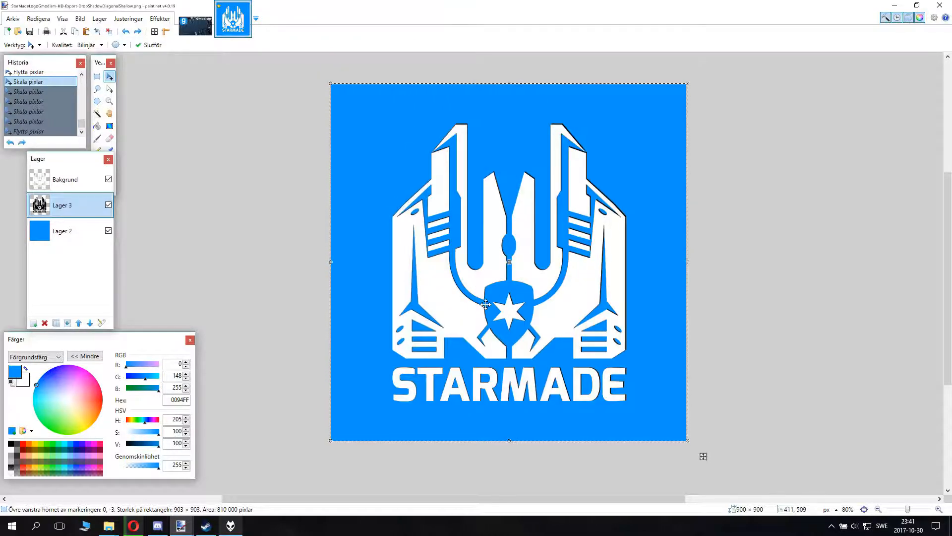
key(ctrl+z)
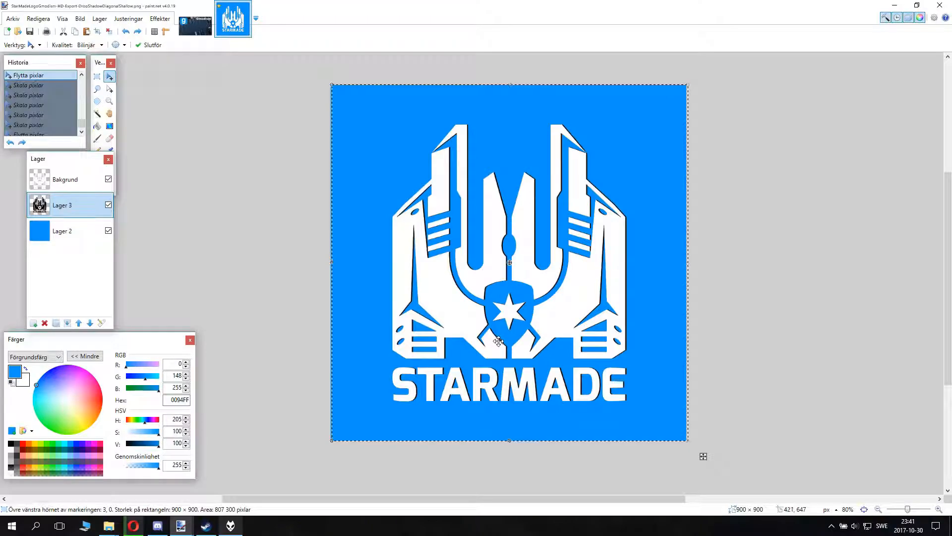
drag(498, 341, 492, 342)
key(Return)
key(Down)
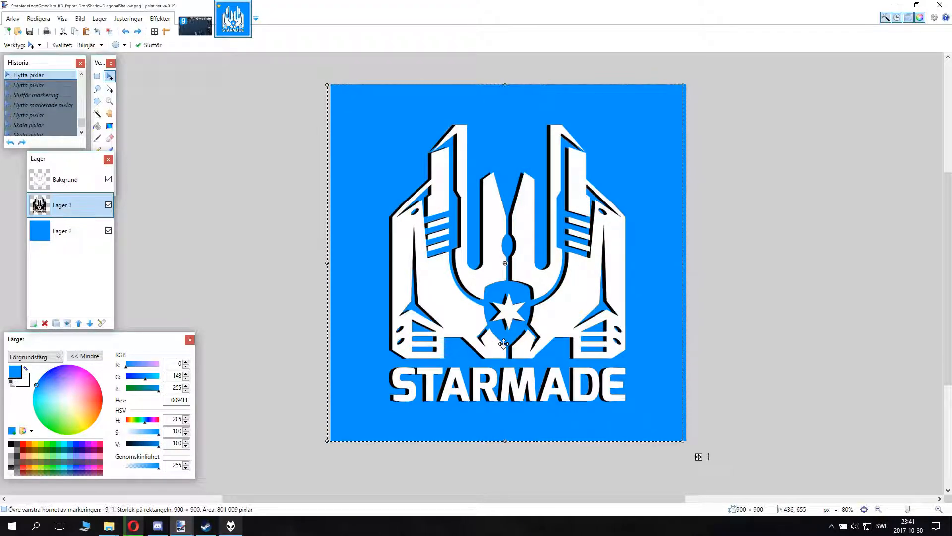
key(ctrl+z)
key(ctrl+z)
key(ctrl+z)
key(ctrl+z)
key(ctrl+z)
key(ctrl+z)
key(ctrl+z)
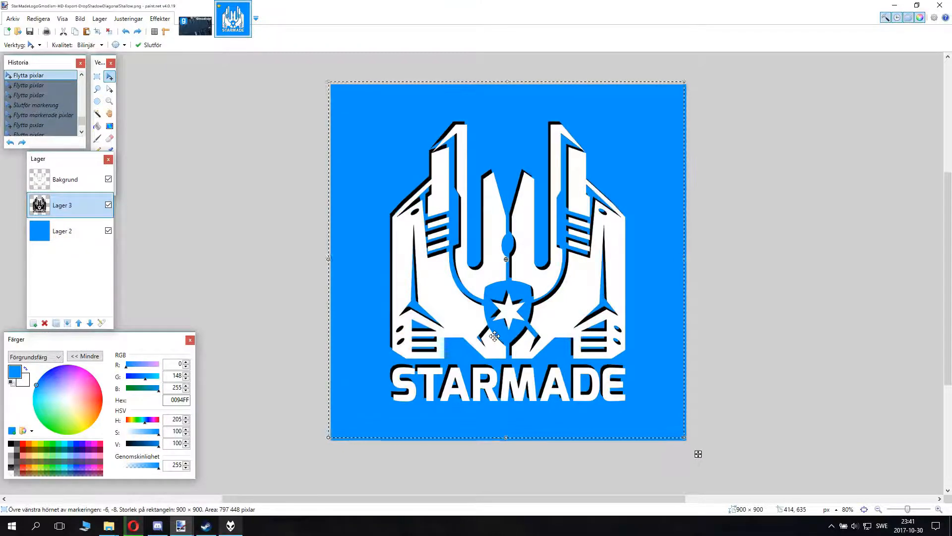
key(ctrl+y)
key(ctrl+y)
key(ctrl+y)
key(ctrl+y)
key(ctrl+y)
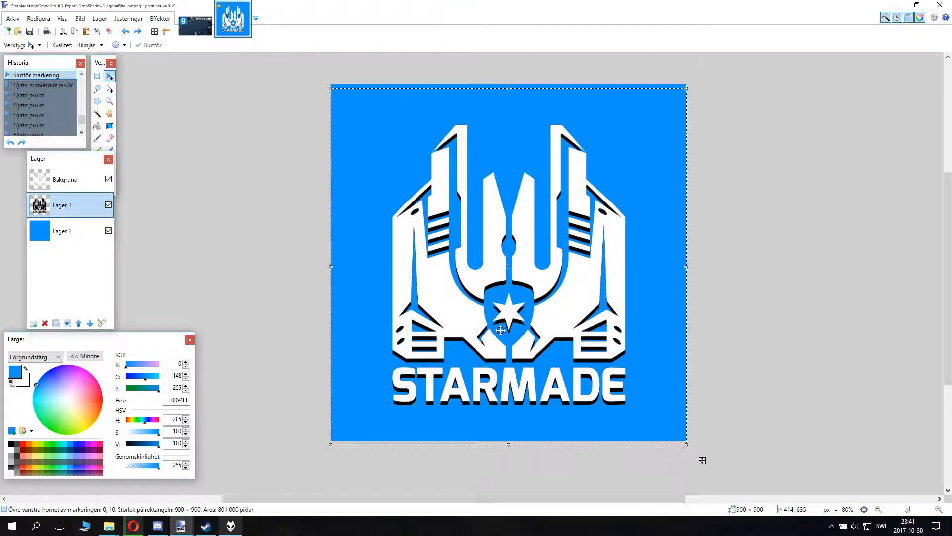
key(ctrl+z)
key(ctrl+z)
key(ctrl+z)
key(ctrl+z)
key(ctrl+z)
key(ctrl+z)
key(ctrl+z)
key(ctrl+z)
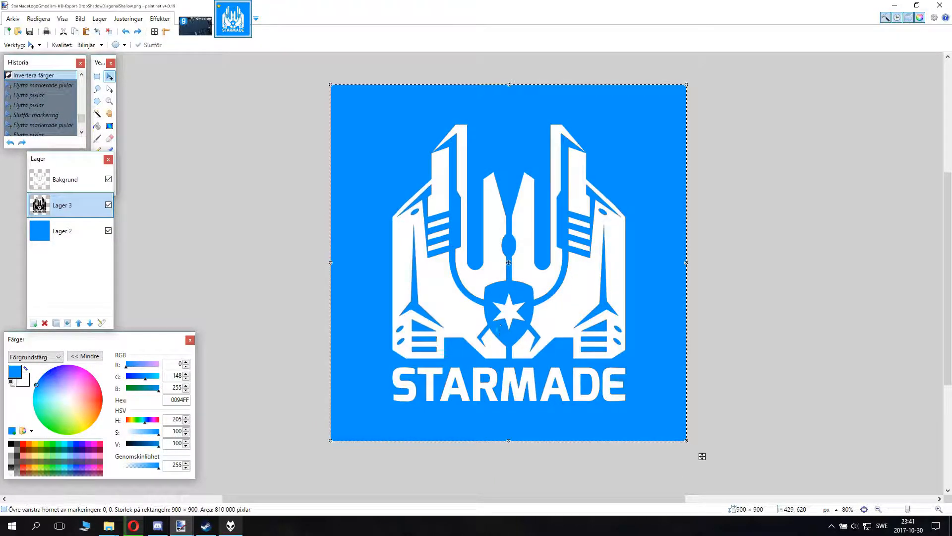
key(ctrl+y)
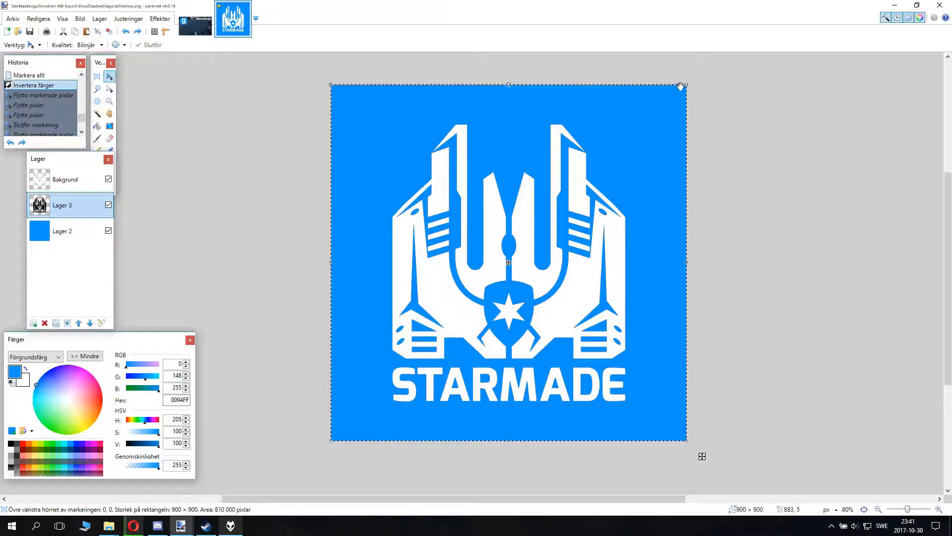
- Try enlarging the inverted logo layer (Lager 3) from its upper corners to 906 × 906 pixels
drag(688, 86, 693, 83)
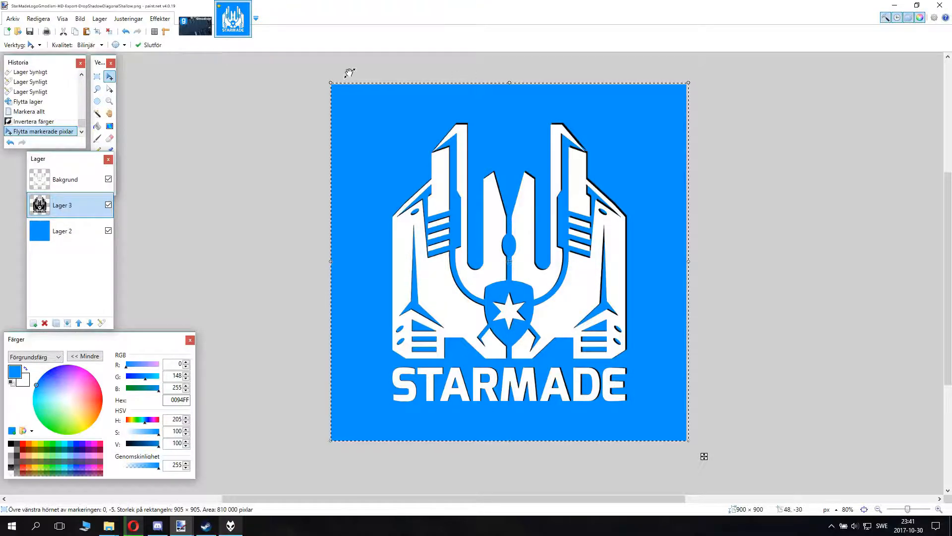
scroll(245, 77, up, 3)
scroll(274, 134, down, 3)
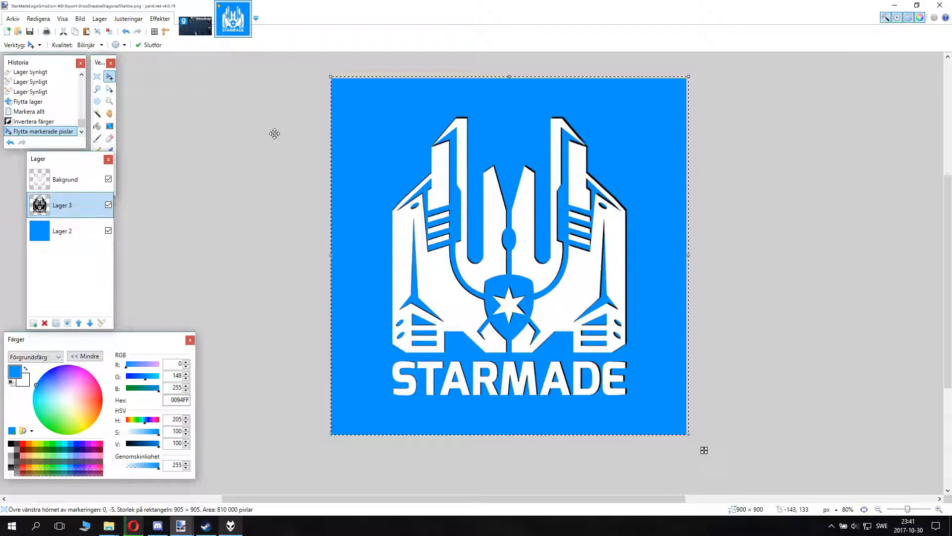
scroll(274, 134, up, 4)
drag(331, 112, 318, 106)
scroll(395, 151, down, 1)
scroll(395, 152, up, 1)
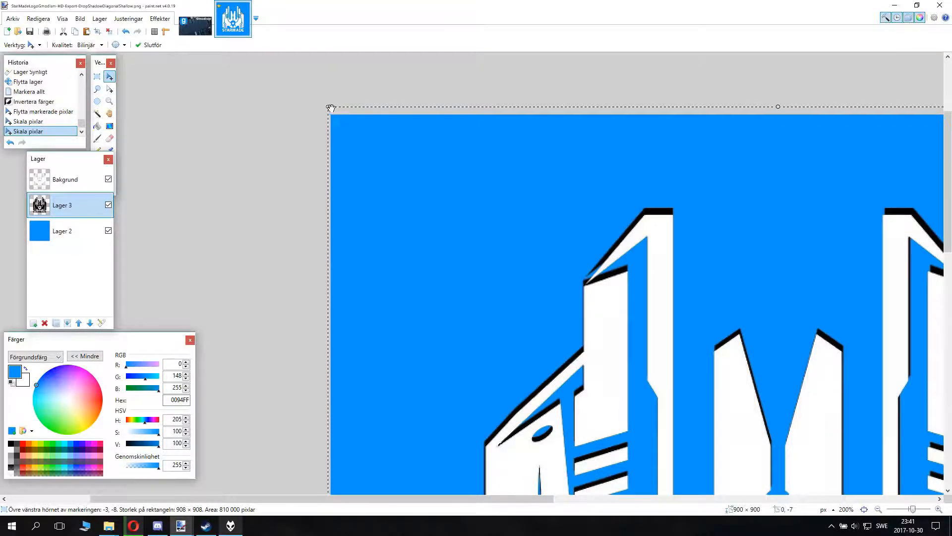
drag(325, 106, 211, 119)
key(ctrl+z)
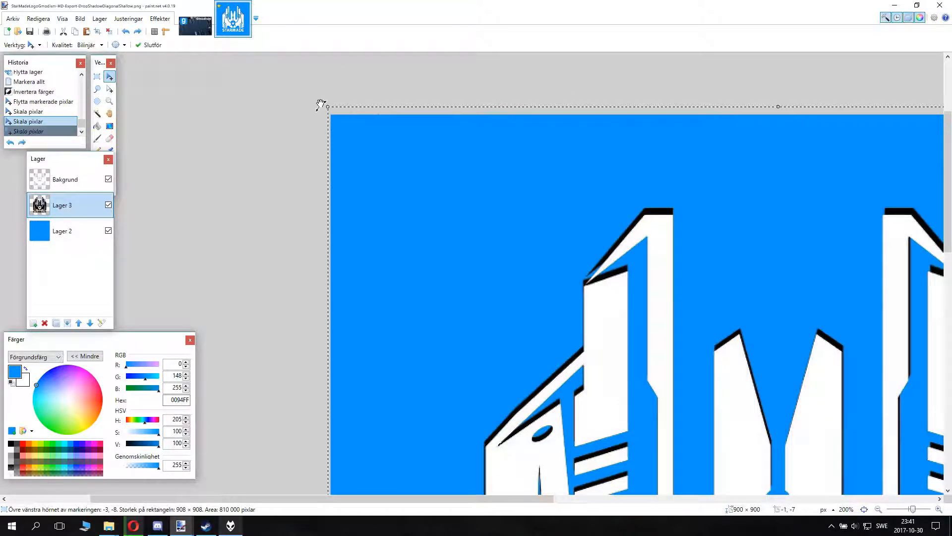
mouse_move(324, 108)
mouse_down()
mouse_move(310, 98)
mouse_move(307, 109)
mouse_up()
- Try scaling the inverted logo layer (Lager 3) outward from its lower-right corner to 915 × 915 pixels
scroll(551, 202, down, 10)
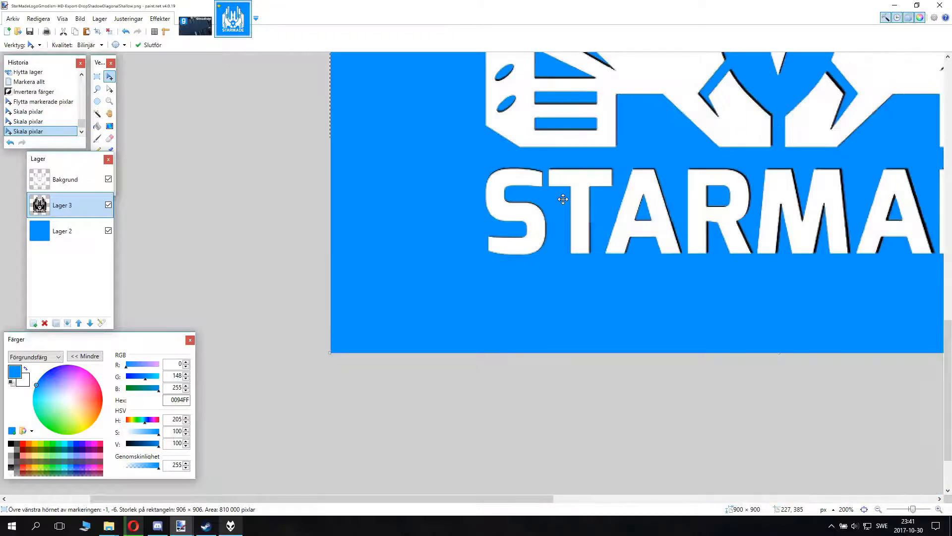
scroll(652, 209, down, 3)
scroll(791, 289, right, 4)
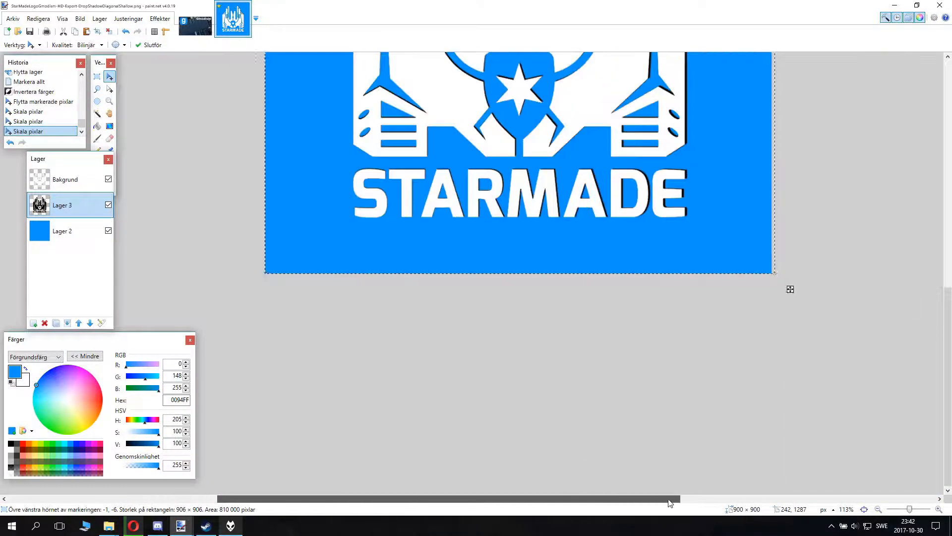
scroll(777, 323, up, 2)
scroll(777, 323, down, 2)
scroll(749, 304, up, 6)
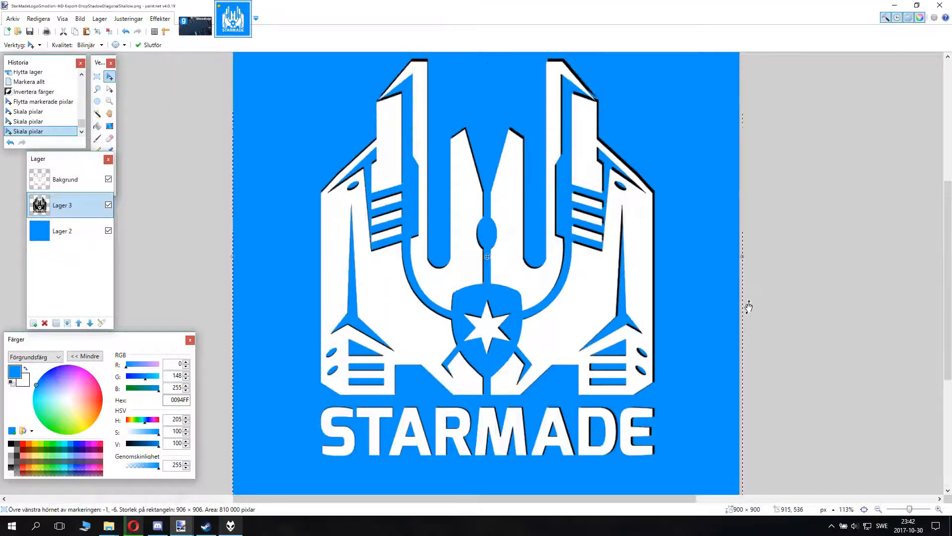
scroll(749, 304, down, 3)
scroll(745, 301, up, 8)
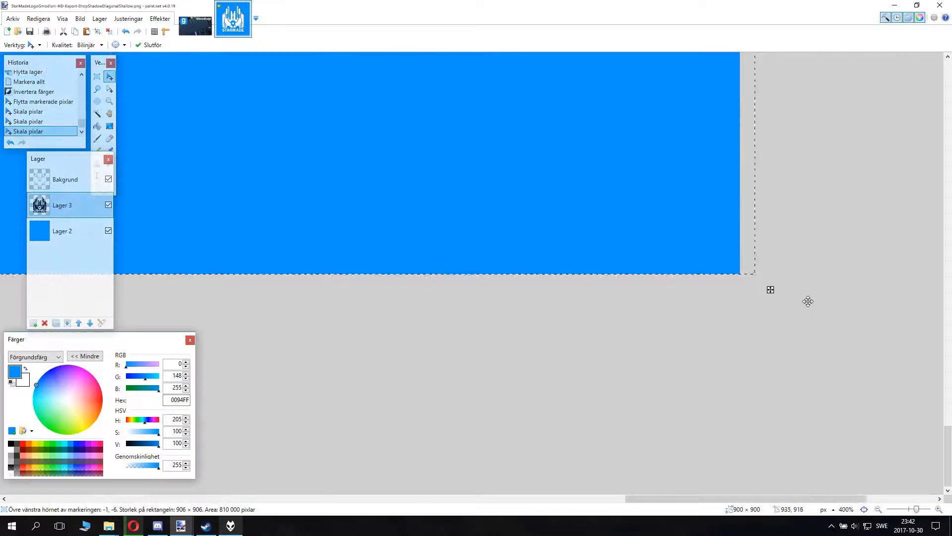
drag(783, 298, 811, 327)
click(801, 315)
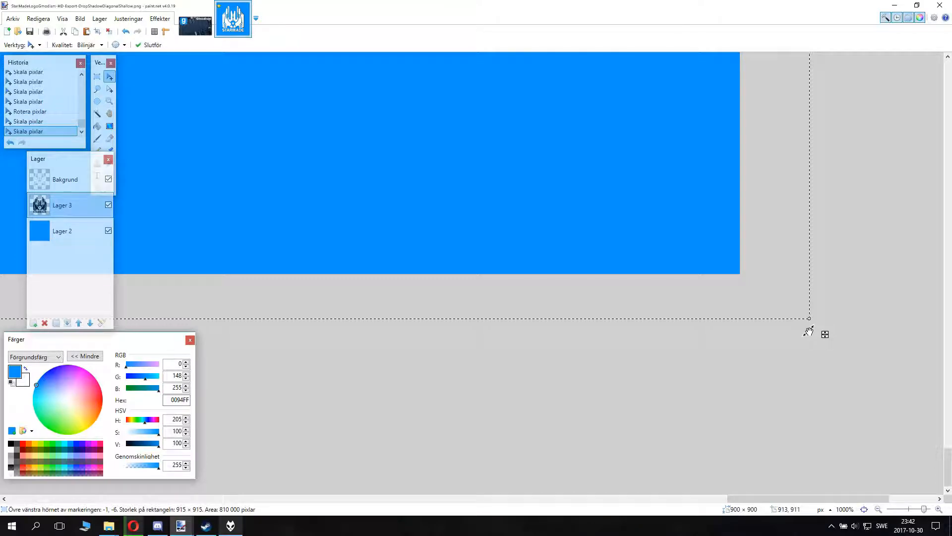
- Try scaling the inverted logo layer (Lager 3) outward from its upper-left corner to 921 × 921 pixels
scroll(610, 304, down, 10)
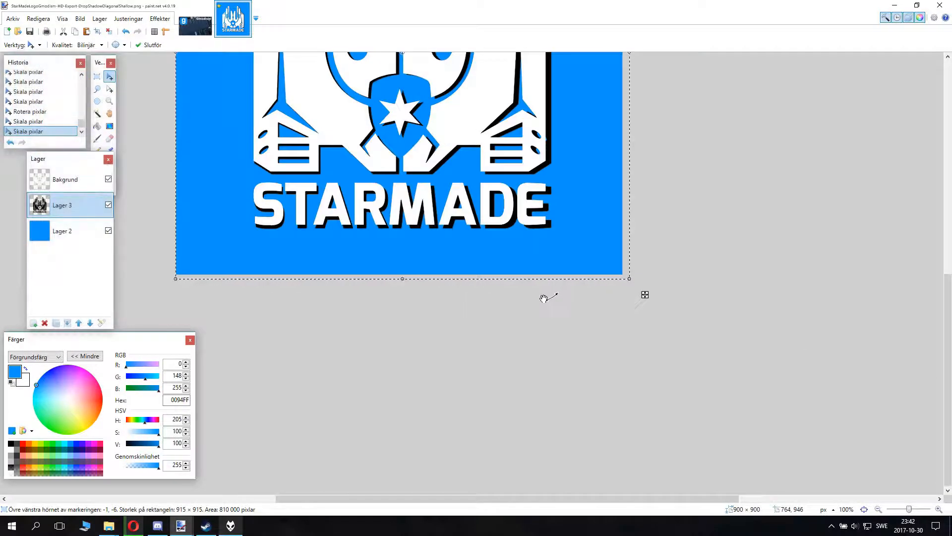
scroll(534, 298, down, 2)
scroll(253, 132, up, 6)
scroll(262, 181, up, 10)
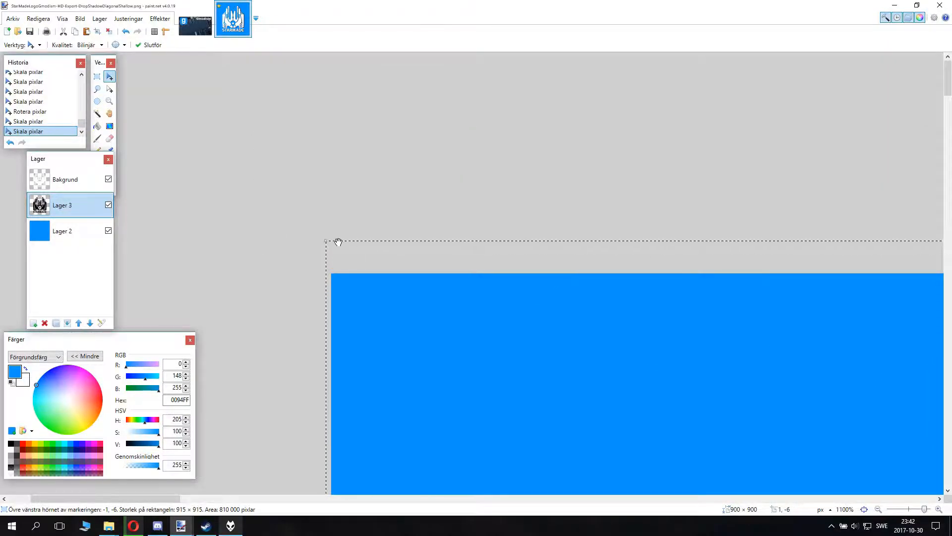
drag(281, 221, 267, 207)
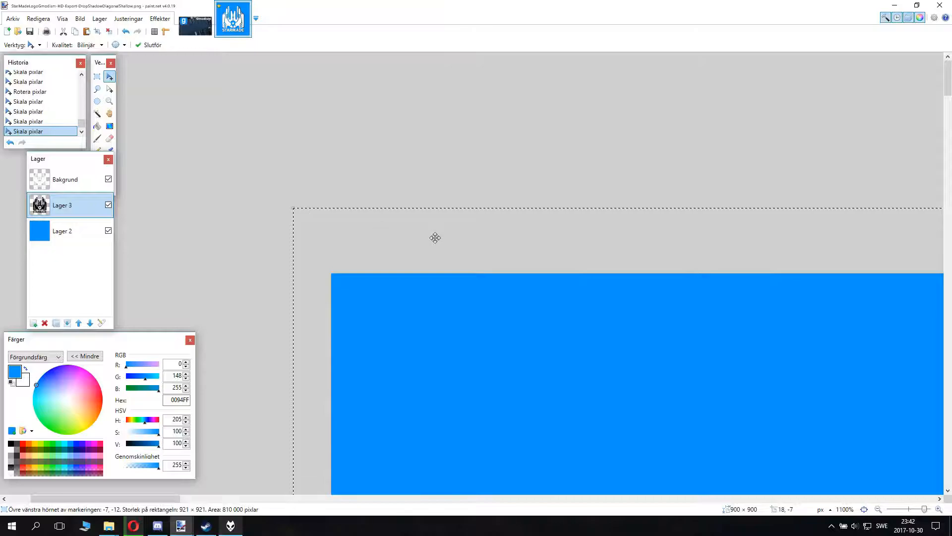
- Try centring the enlarged inverted logo (Lager 3) behind the white logo by moving its upper-left corner to -11, -11
scroll(436, 234, down, 15)
scroll(566, 293, up, 10)
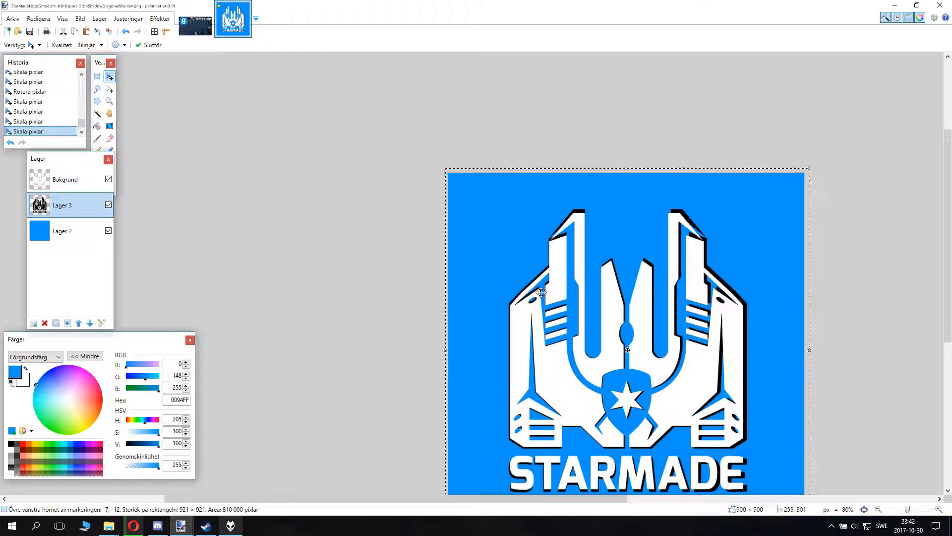
drag(456, 177, 451, 182)
scroll(497, 200, down, 8)
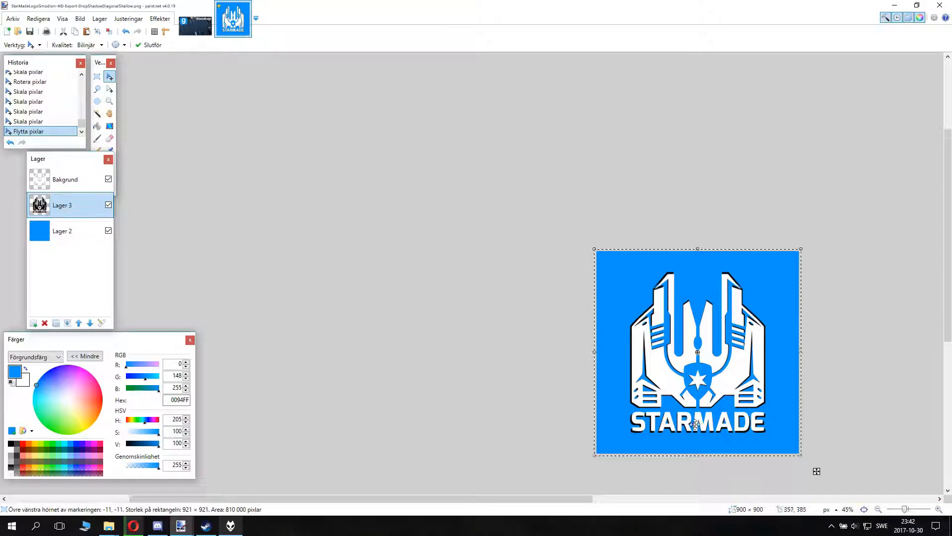
drag(570, 499, 619, 499)
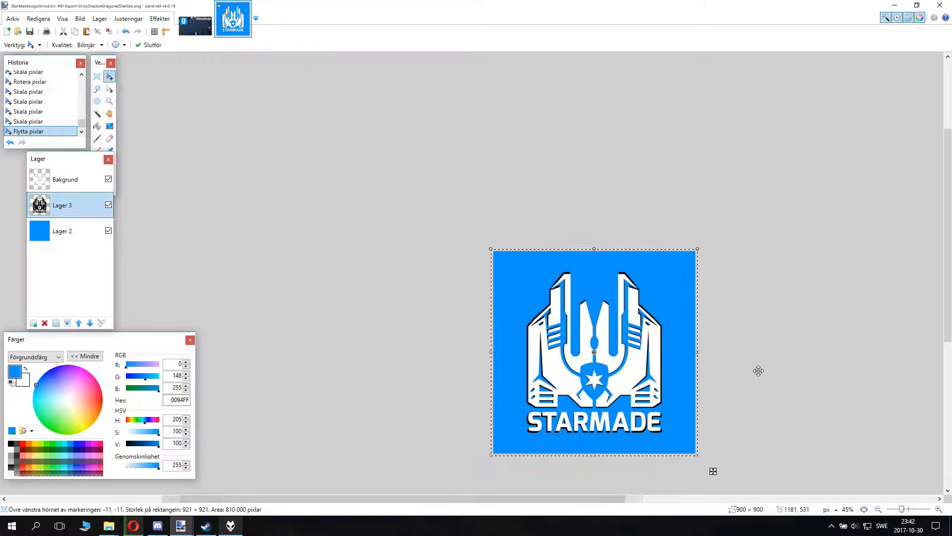
- Try shrinking the inverted logo layer (Lager 3) from its lower-right corner to 915 × 915 pixels
scroll(759, 372, up, 2)
scroll(684, 369, up, 1)
scroll(648, 346, up, 1)
scroll(655, 352, down, 1)
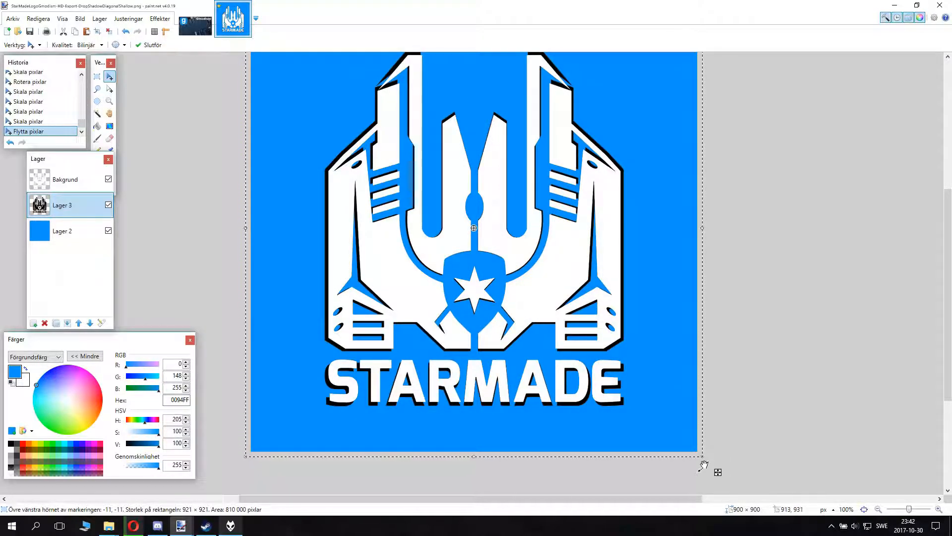
scroll(817, 461, up, 6)
scroll(818, 458, down, 1)
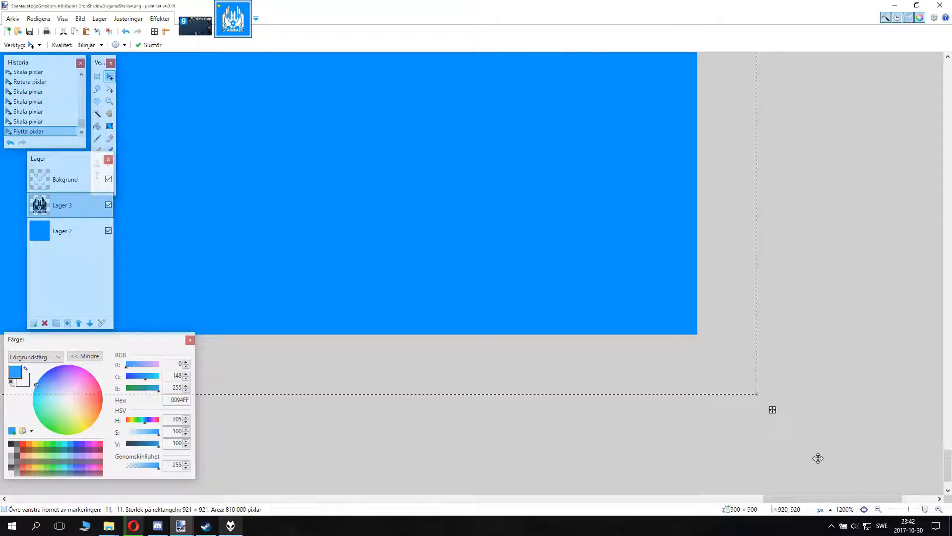
drag(762, 403, 758, 396)
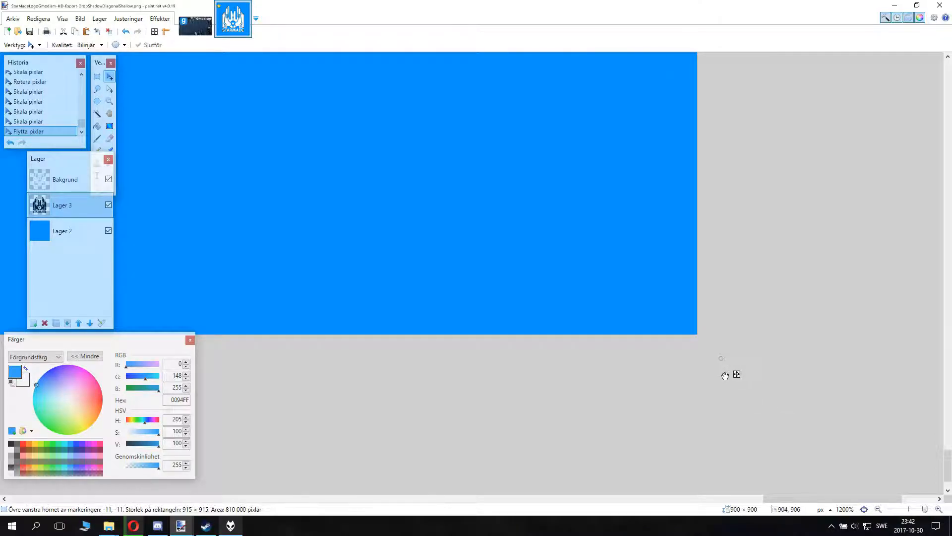
- Try shrinking the inverted logo layer (Lager 3) from its upper-left corner to 910 × 910 pixels
scroll(453, 304, down, 5)
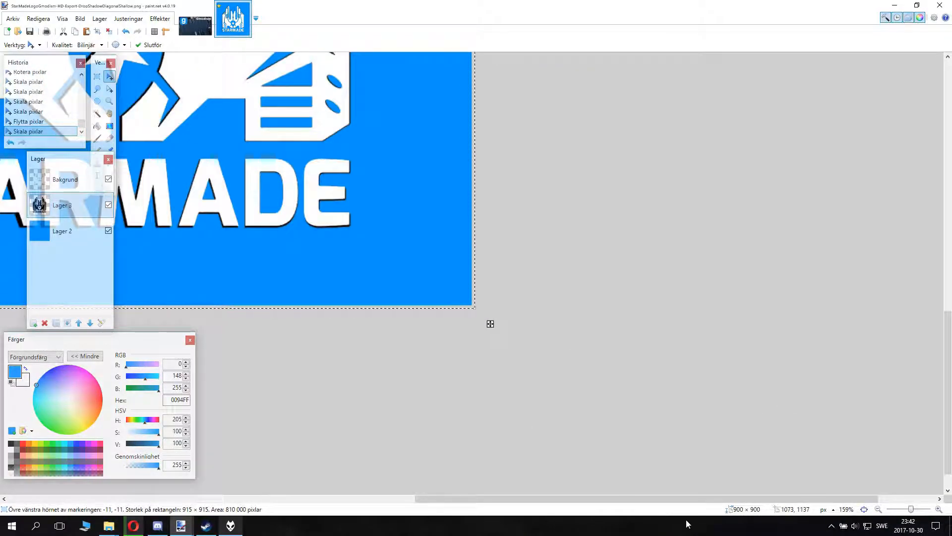
drag(698, 499, 426, 499)
scroll(334, 313, up, 10)
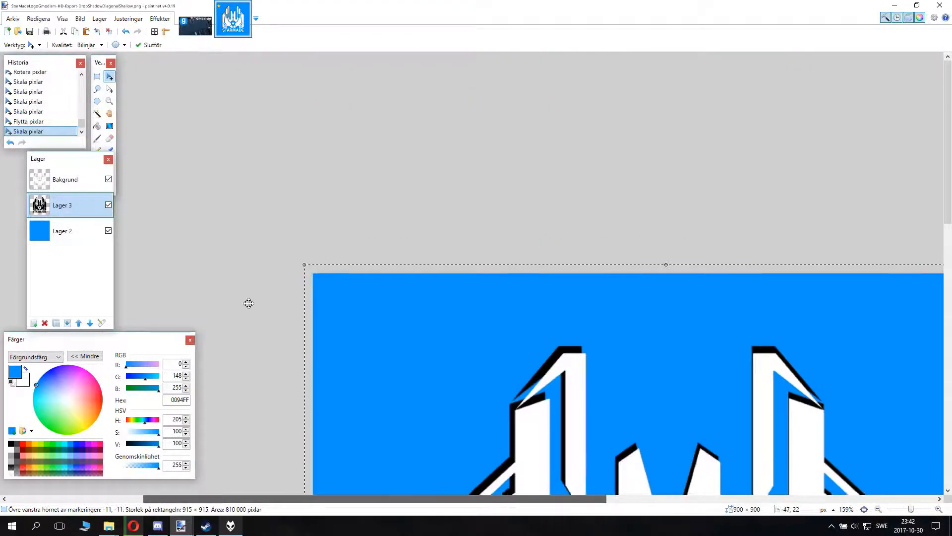
scroll(242, 289, left, 5)
scroll(676, 292, down, 2)
scroll(665, 278, up, 2)
scroll(659, 283, up, 5)
drag(212, 191, 231, 226)
scroll(382, 258, down, 8)
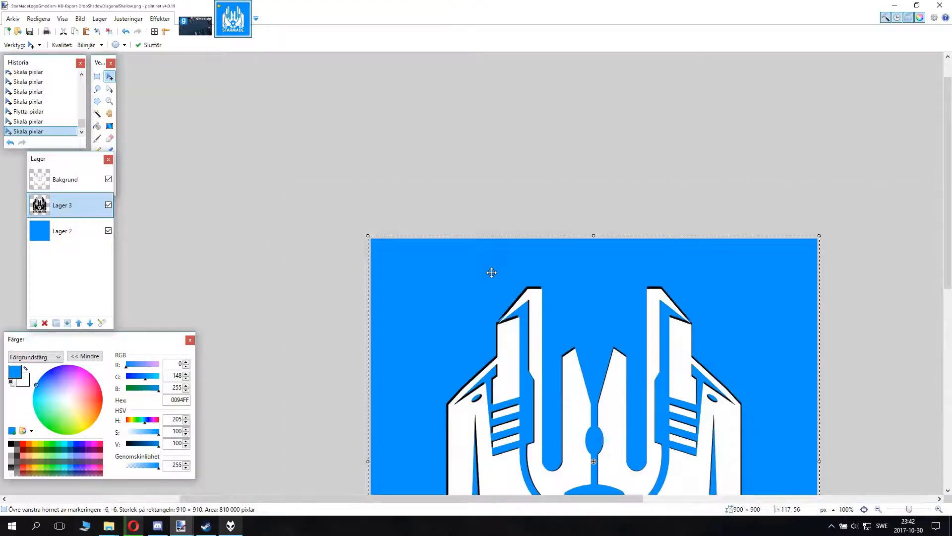
- Examine the dark outline around the white logo and the STARMADE lettering at different magnifications
scroll(613, 299, down, 3)
scroll(613, 298, up, 2)
scroll(615, 293, down, 3)
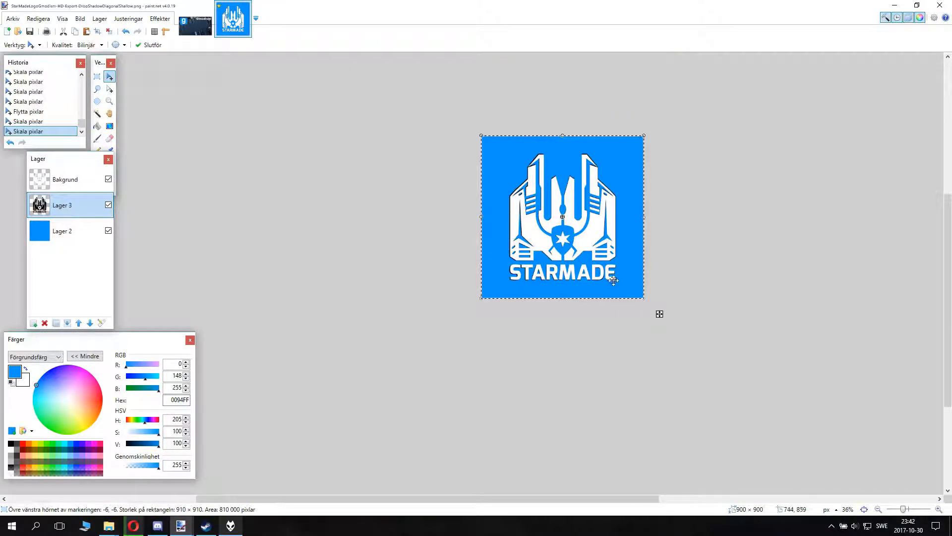
scroll(645, 285, up, 1)
scroll(651, 284, up, 5)
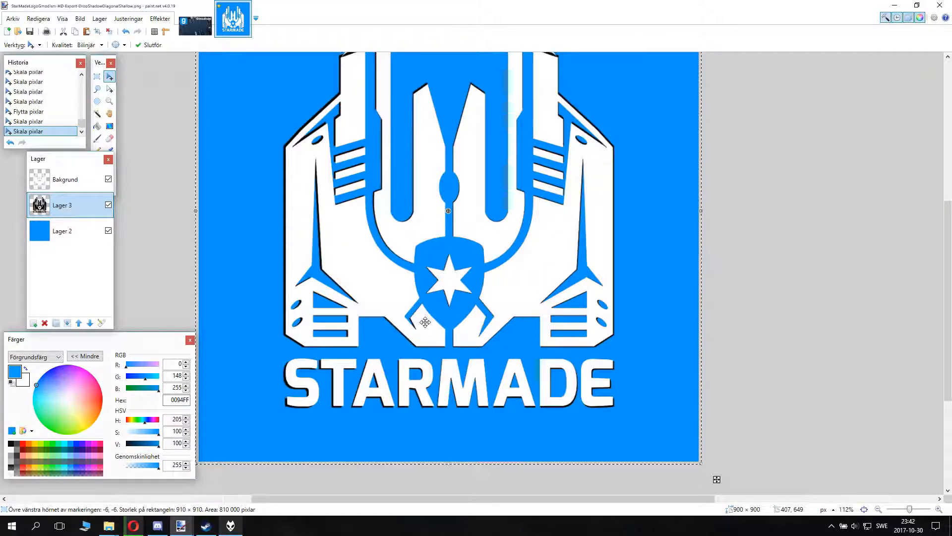
scroll(425, 322, down, 1)
scroll(425, 321, down, 2)
scroll(425, 322, up, 2)
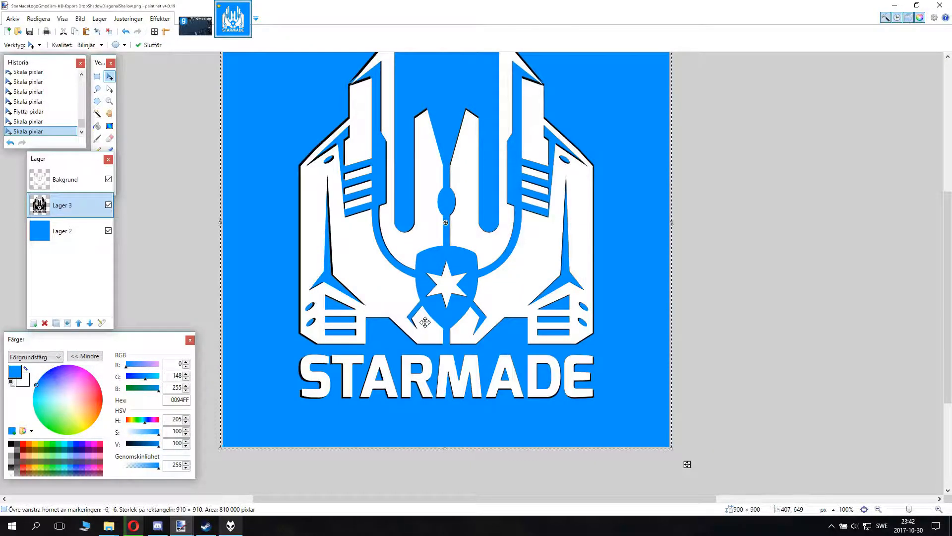
scroll(425, 322, down, 1)
- Undo all scaling and moves on Lager 3, together with its colour inversion and the select-all
key(ctrl+z)
drag(637, 499, 605, 499)
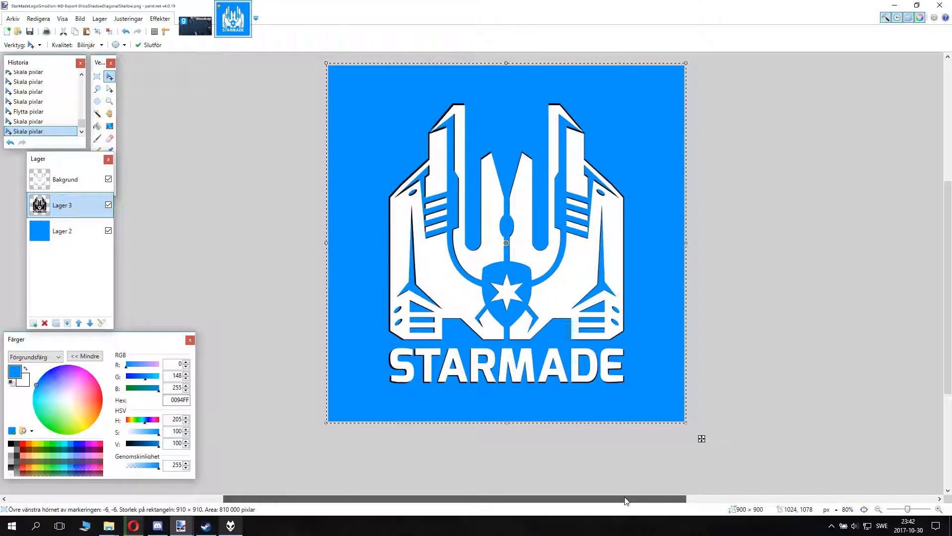
key(ctrl+z)
key(ctrl+z)
key(ctrl+z)
key(ctrl+z)
key(ctrl+z)
key(ctrl+z)
key(ctrl+z)
key(ctrl+z)
key(ctrl+z)
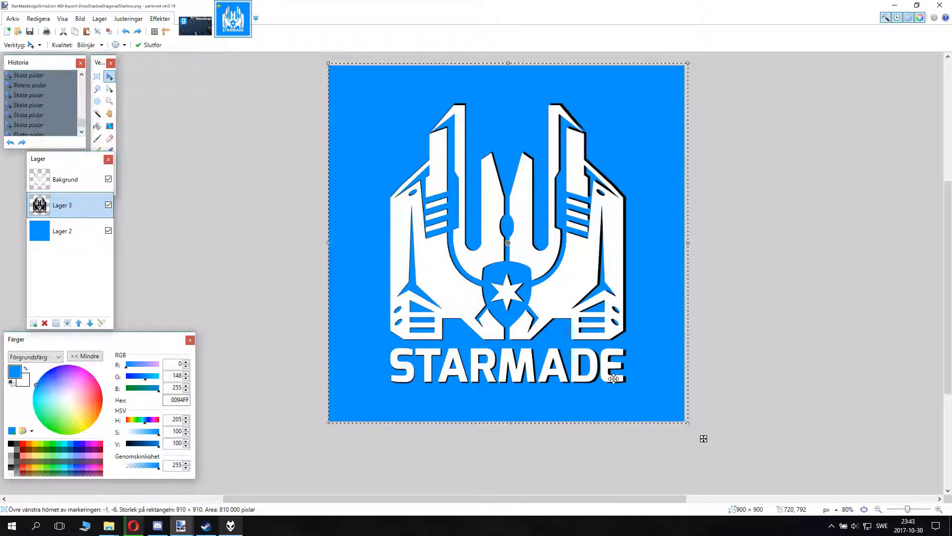
scroll(236, 330, up, 2)
key(ctrl+z)
key(ctrl+z)
key(ctrl+z)
key(ctrl+z)
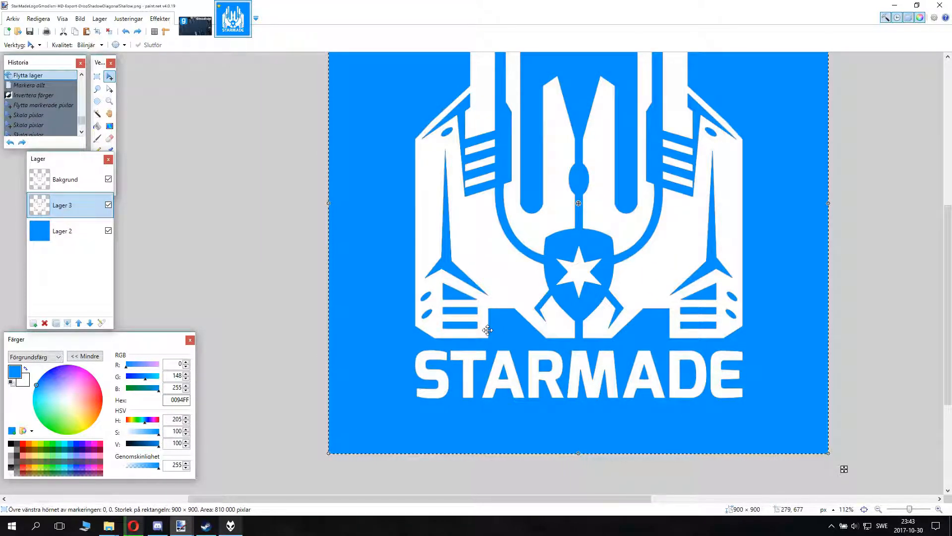
- Restore the select-all and colour inversion on Lager 3, without the pixel moves and scaling
key(ctrl+y)
key(ctrl+y)
key(ctrl+y)
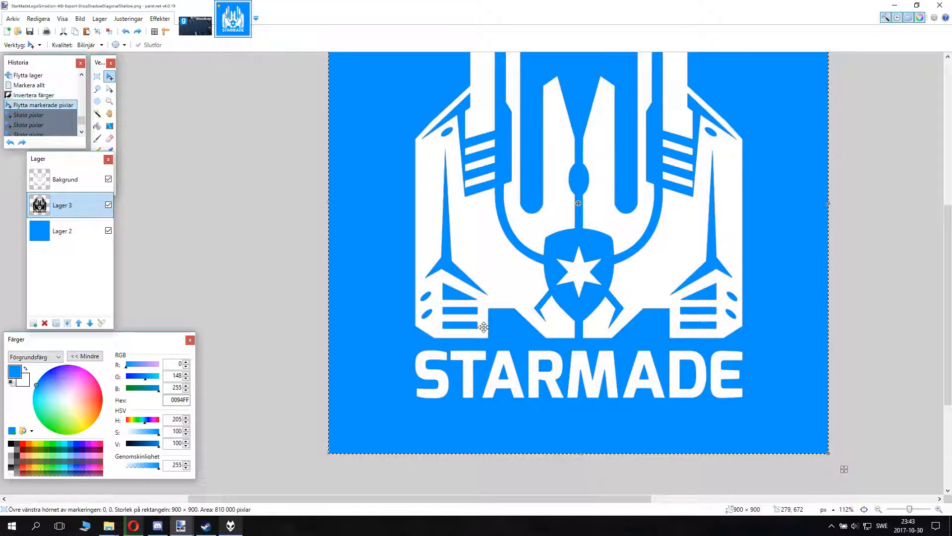
key(ctrl+z)
key(ctrl+z)
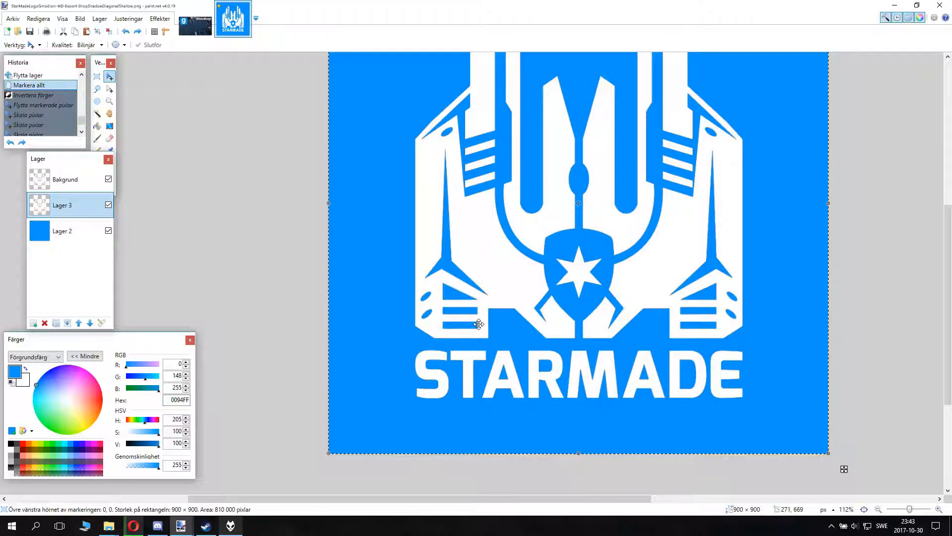
key(ctrl+y)
- Move the inverted logo's pixels on Lager 3 horizontally 9 pixels to the right and apply the move
scroll(761, 378, up, 5)
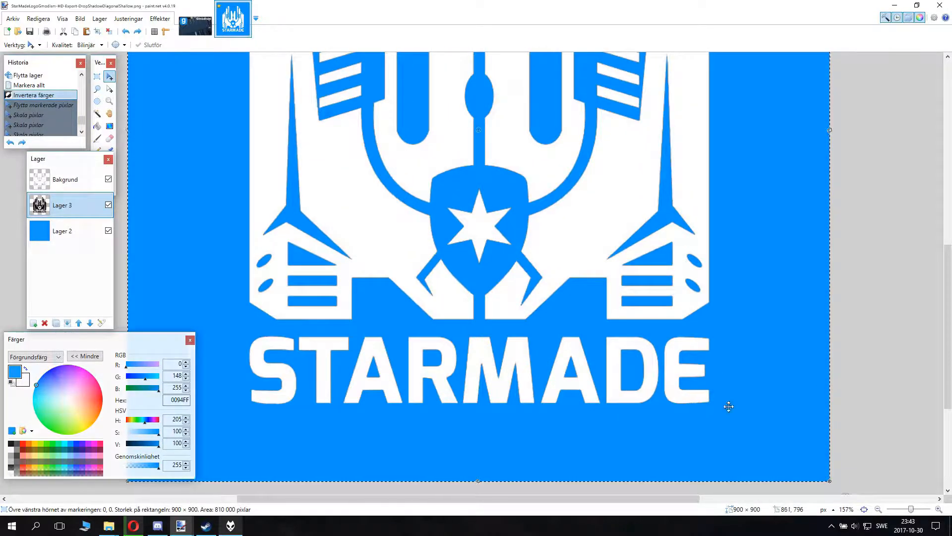
drag(617, 387, 627, 387)
drag(623, 387, 629, 387)
scroll(629, 388, down, 7)
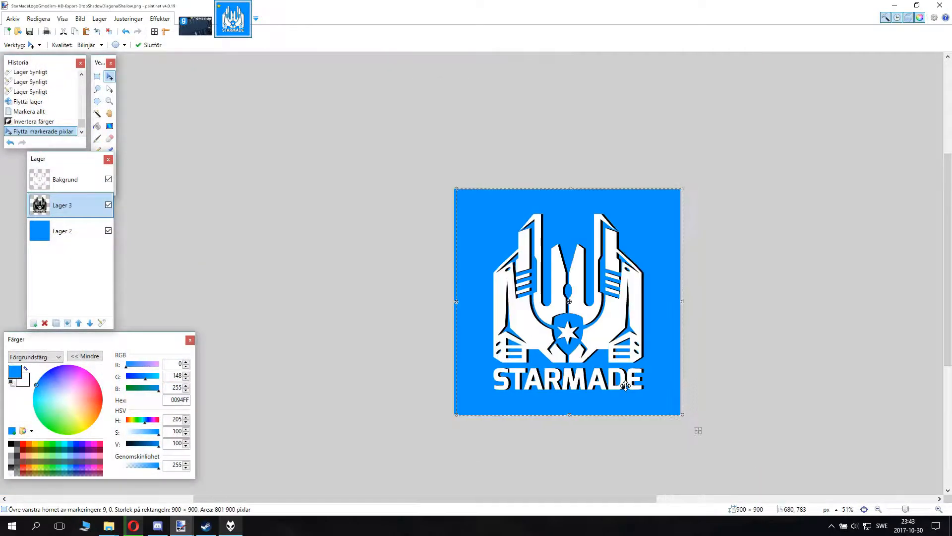
scroll(697, 430, up, 2)
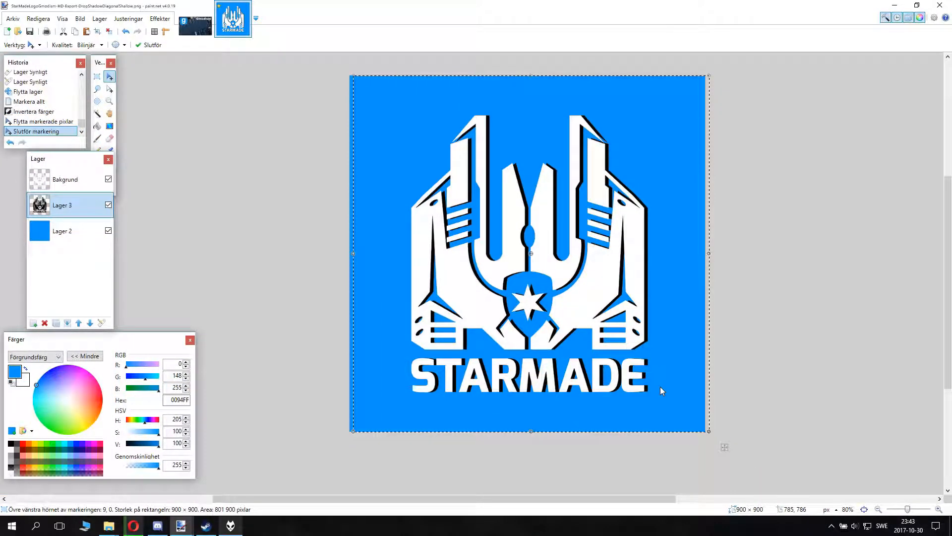
- Start saving the image as a separate copy named StarMadeLogoGmodism-HD-Export-DropShadowSidaRight
key(ctrl+shift+s)
click(244, 216)
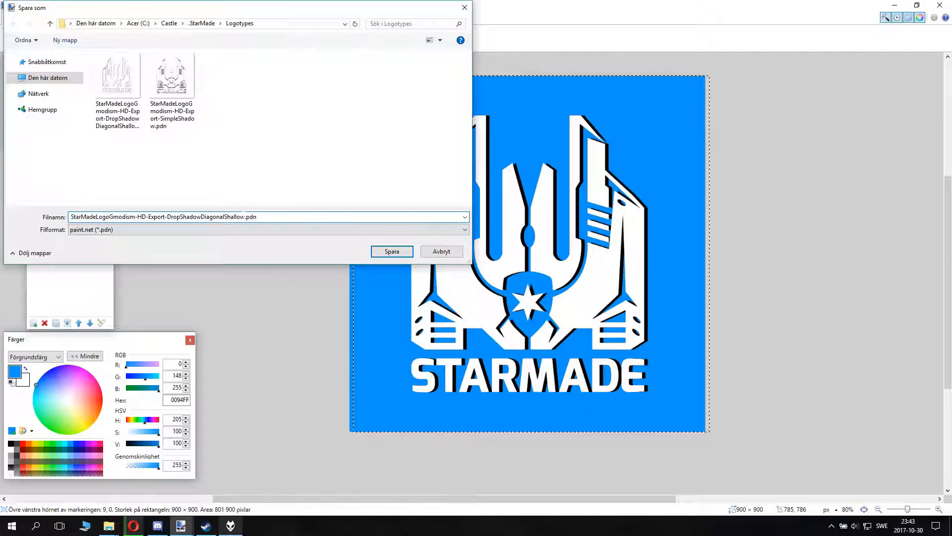
key(BackSpace)
key(BackSpace)
key(BackSpace)
key(BackSpace)
key(BackSpace)
key(BackSpace)
key(BackSpace)
key(BackSpace)
key(BackSpace)
key(BackSpace)
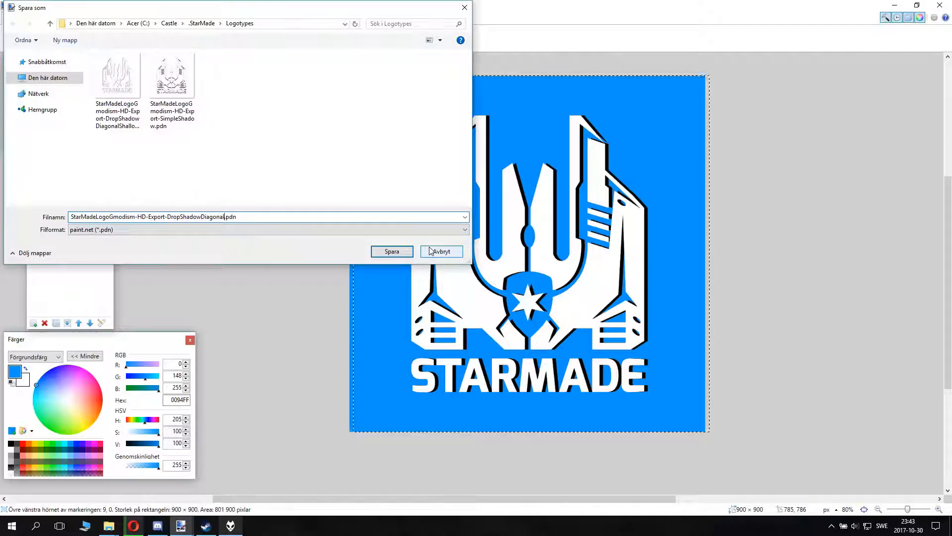
key(BackSpace)
key(BackSpace)
key(BackSpace)
key(BackSpace)
key(BackSpace)
text(SidaRight)
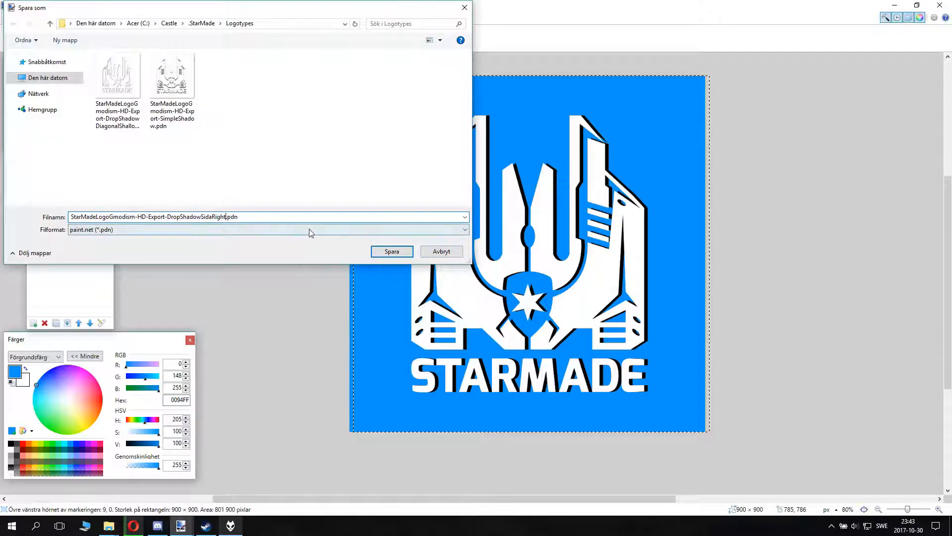
- Save the DropShadowSidaRight copy in PNG format with its layers merged, and undo the merge
click(311, 231)
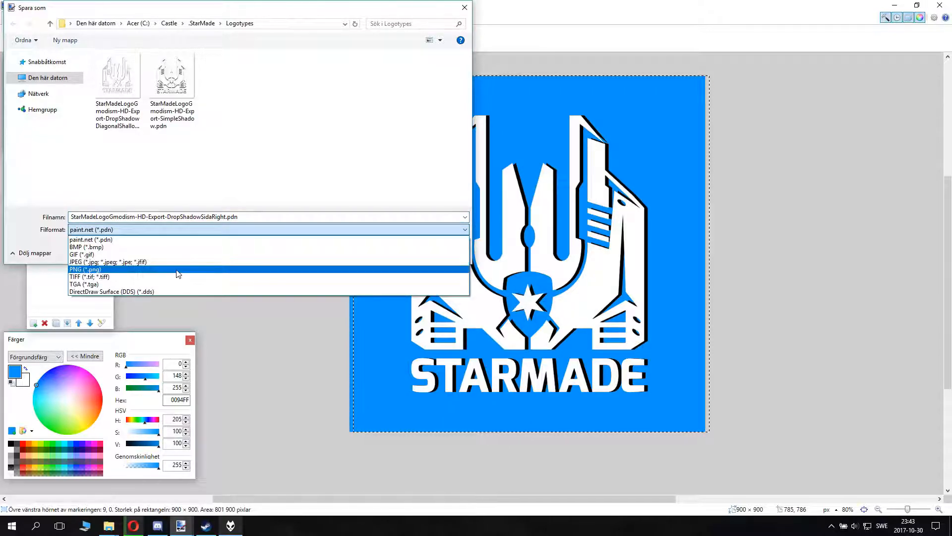
click(169, 270)
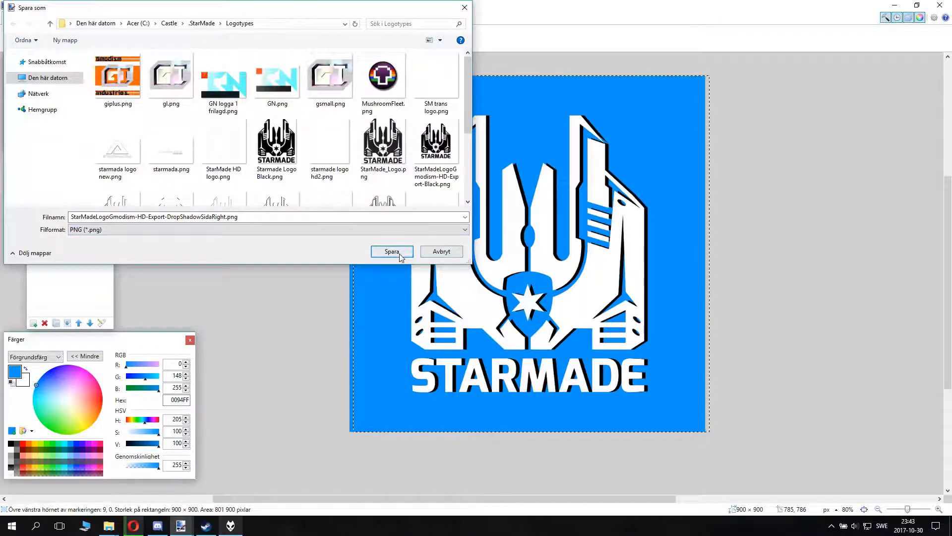
click(400, 254)
click(614, 353)
click(475, 280)
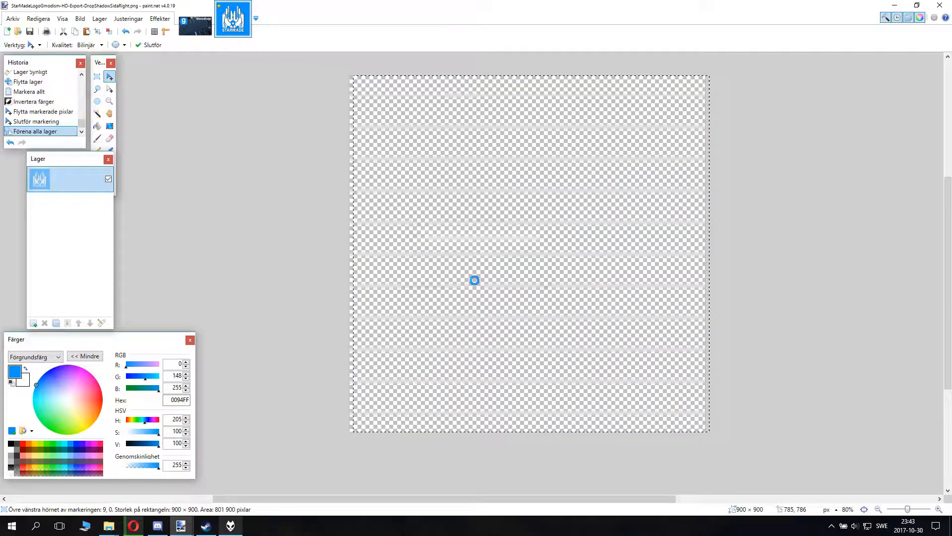
key(ctrl+z)
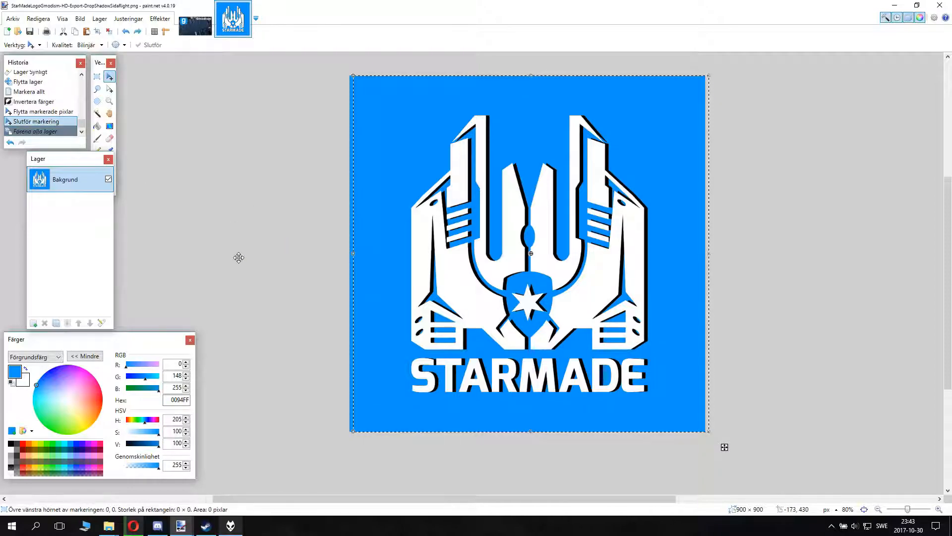
- Hide the blue Lager 2 and save the logo over StarMadeLogoGmodism-HD-Export-DropShadowSidaRight.png as PNG with layers merged
click(108, 231)
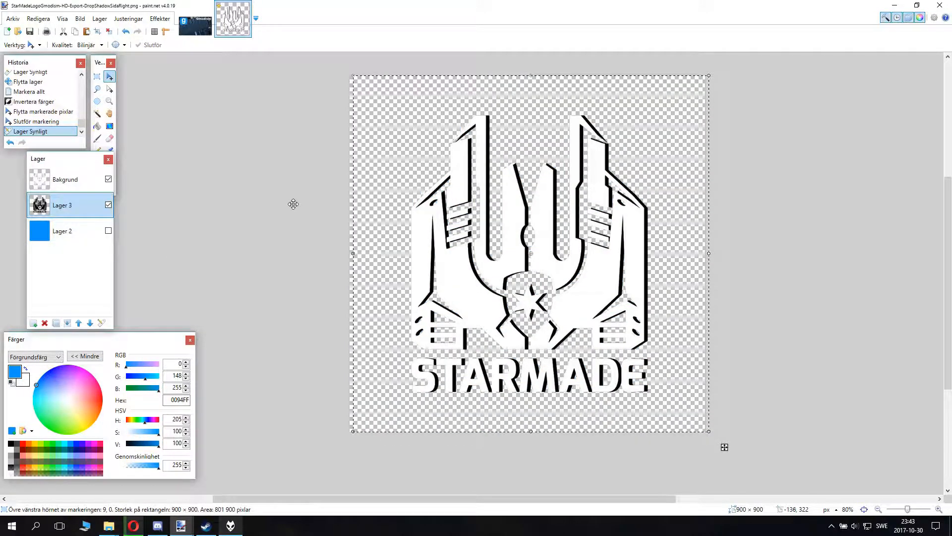
key(ctrl+shift+s)
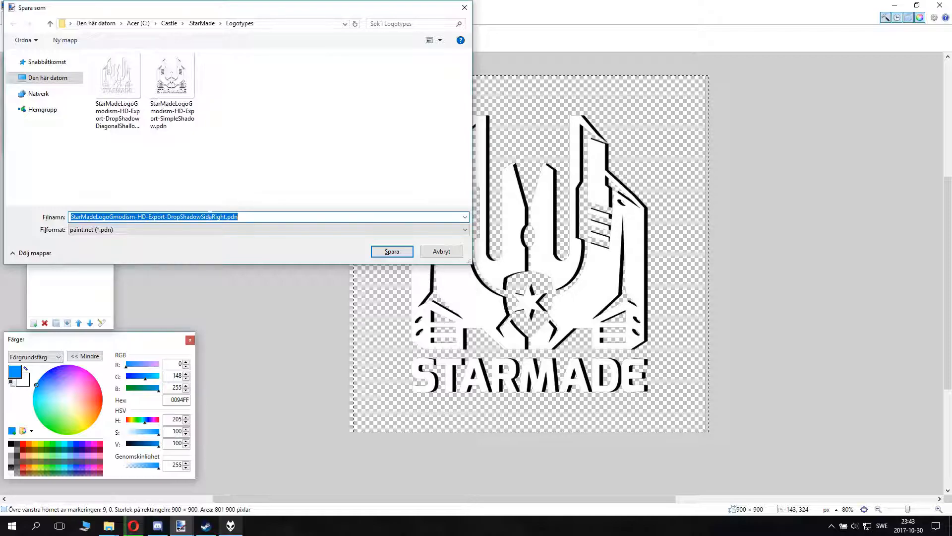
click(255, 227)
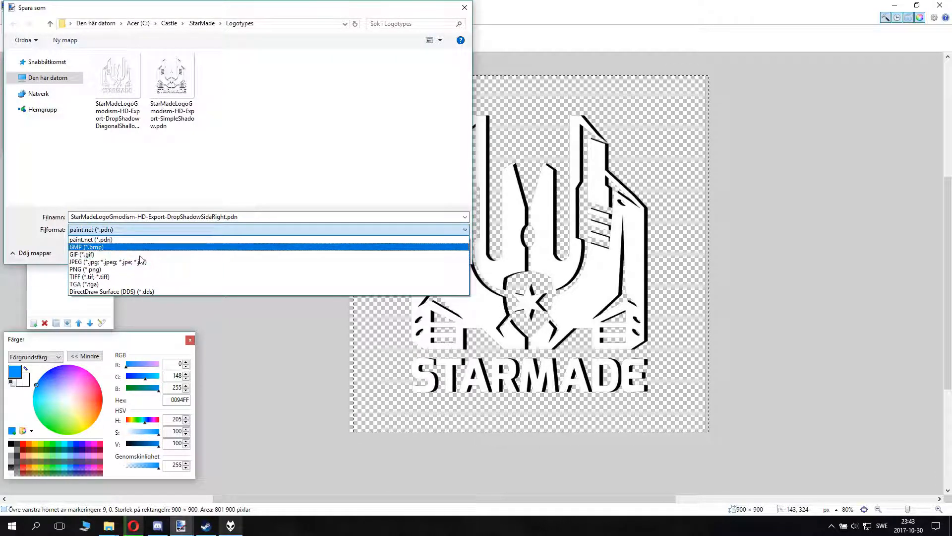
click(139, 238)
click(139, 236)
click(120, 272)
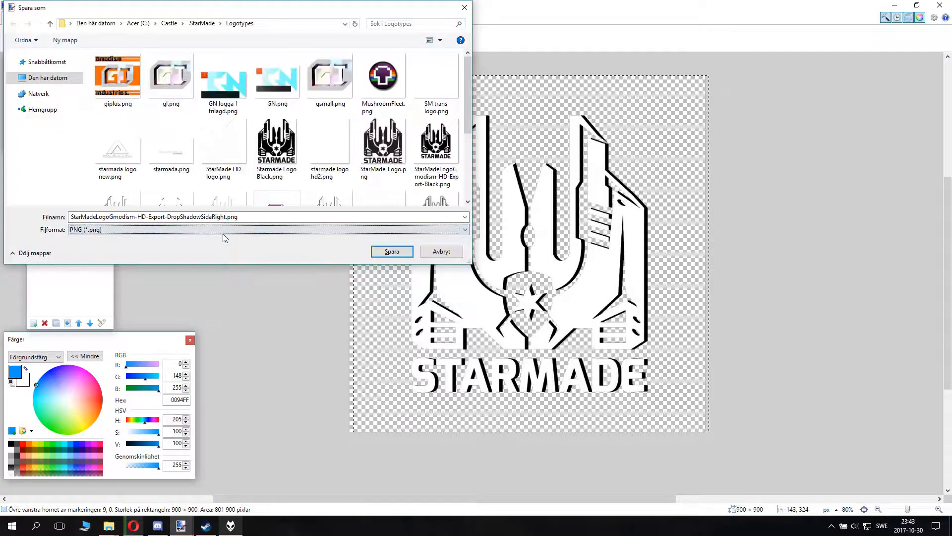
click(391, 251)
click(525, 262)
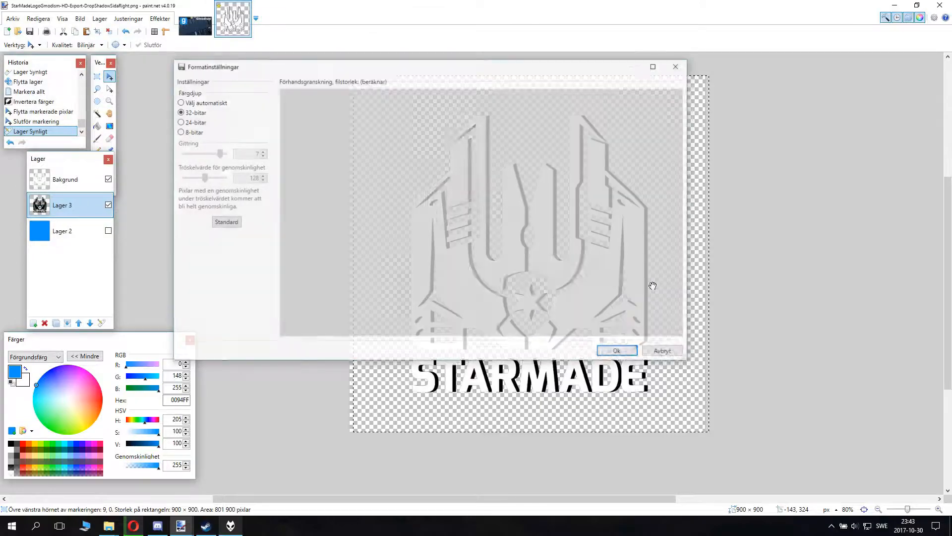
click(616, 350)
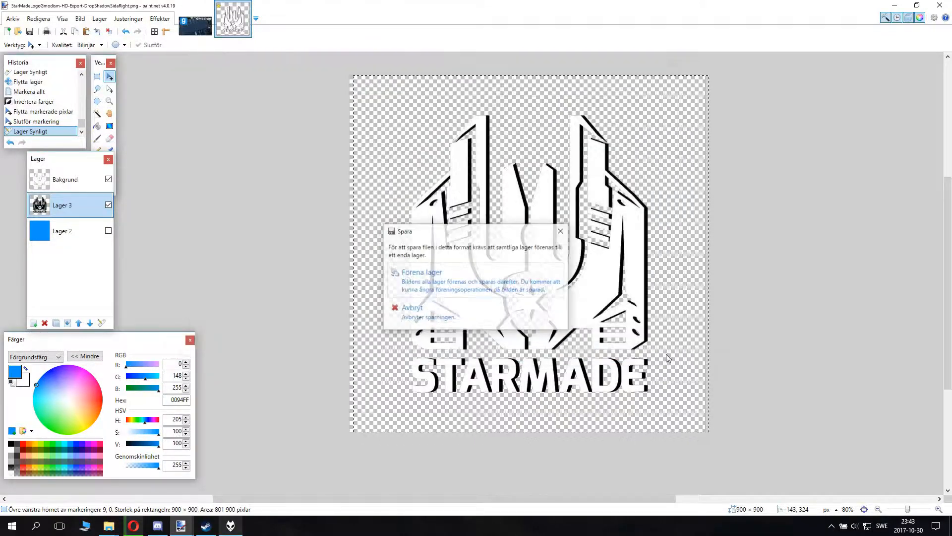
click(478, 286)
- Undo the layer merge, the hiding of Lager 2 and the horizontal pixel move on Lager 3
scroll(674, 329, up, 2)
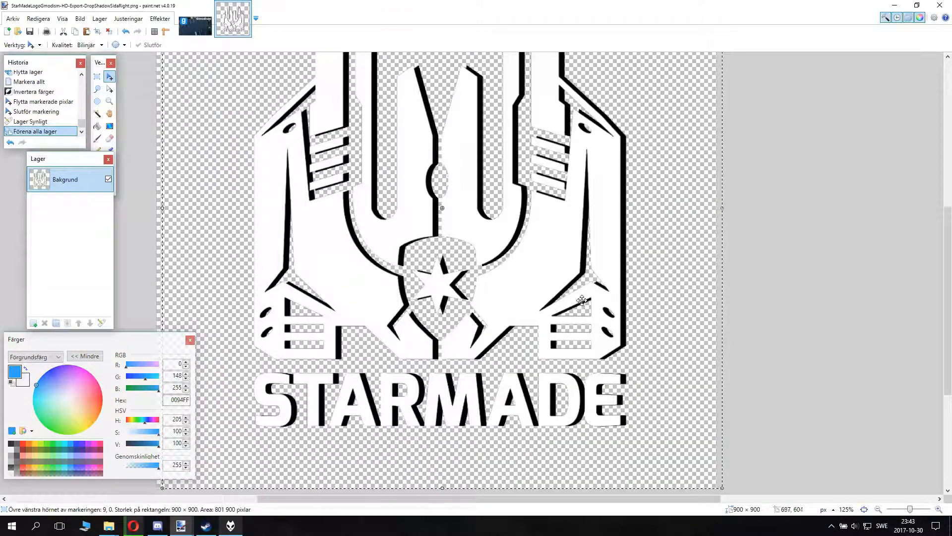
key(ctrl+x)
key(ctrl+z)
key(ctrl+z)
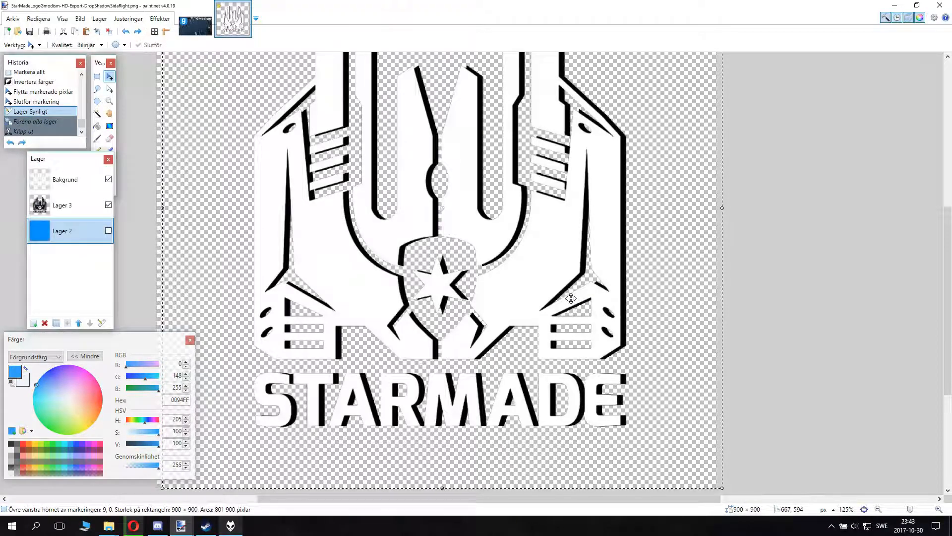
key(ctrl+z)
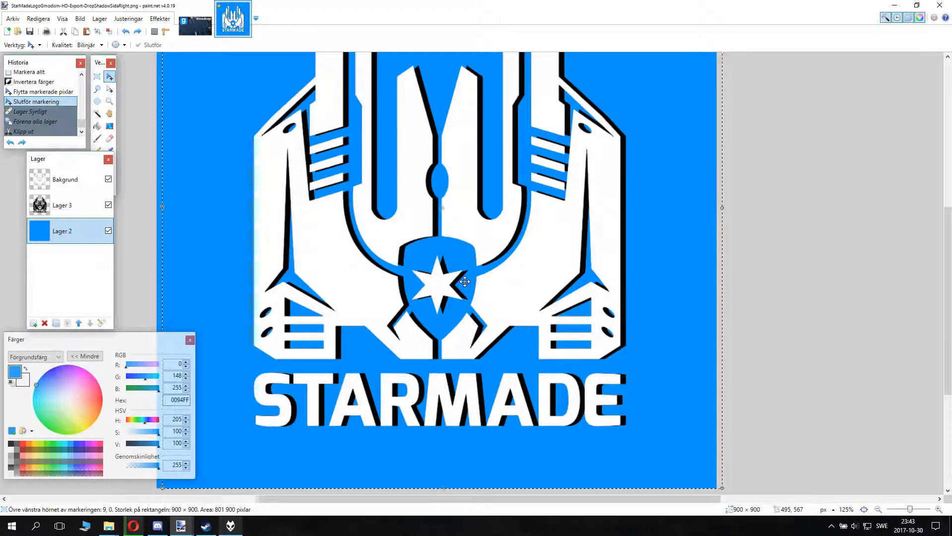
key(ctrl+z)
key(ctrl+z)
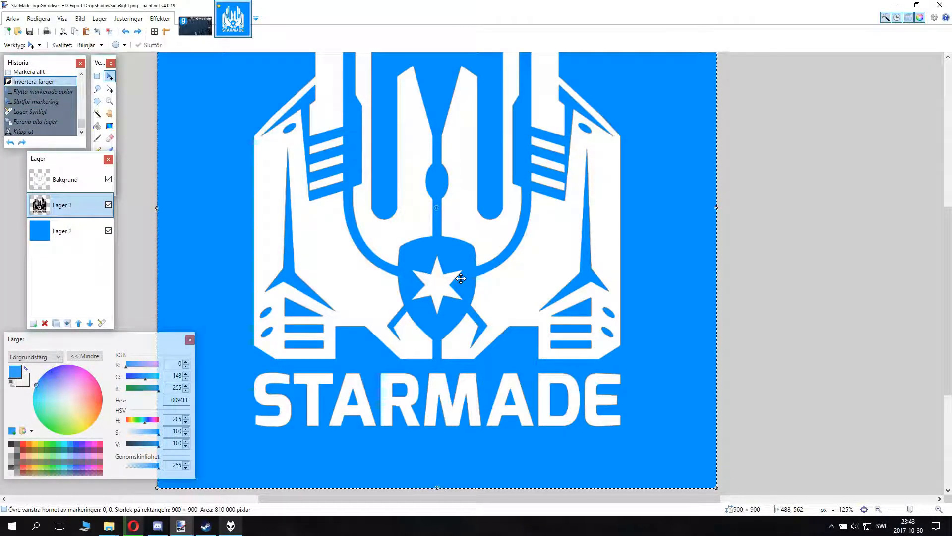
scroll(310, 248, down, 3)
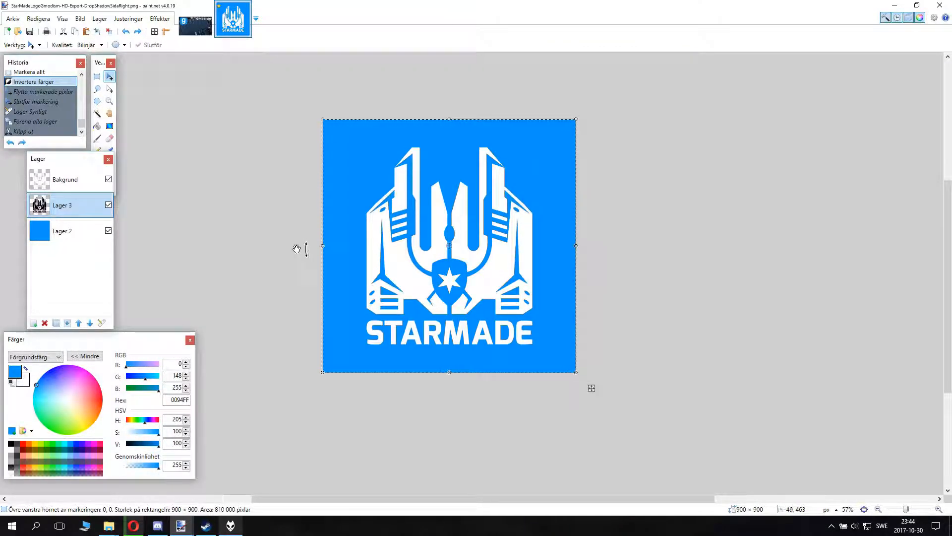
scroll(654, 425, up, 3)
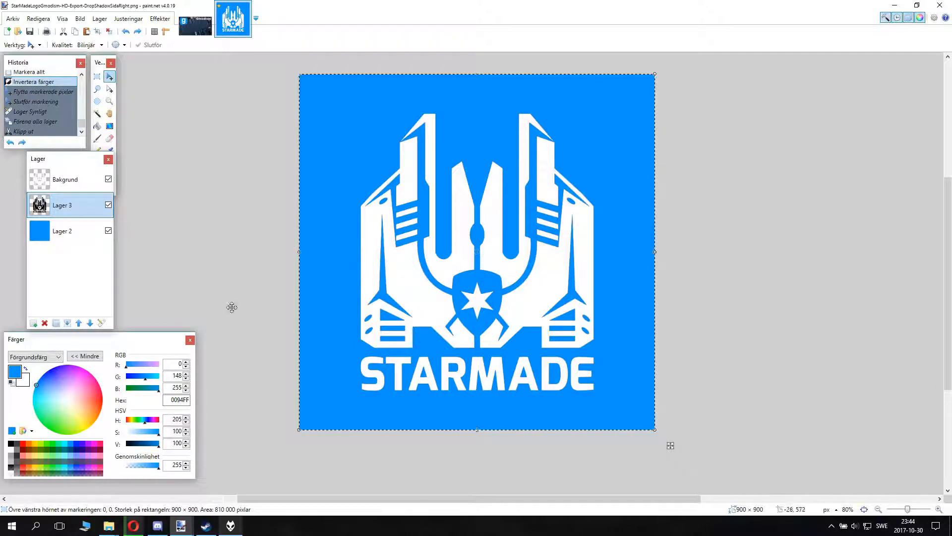
click(90, 229)
click(81, 211)
click(160, 20)
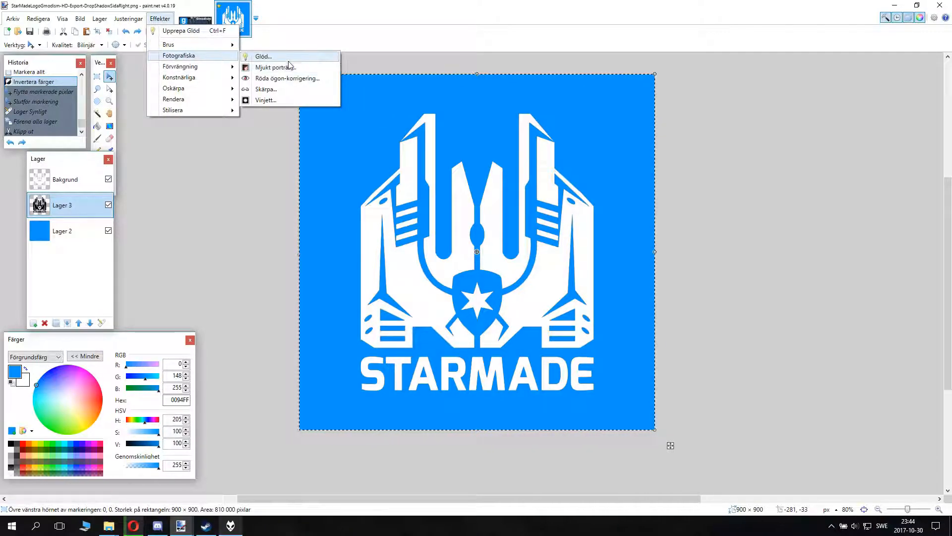
click(436, 168)
drag(476, 195, 714, 168)
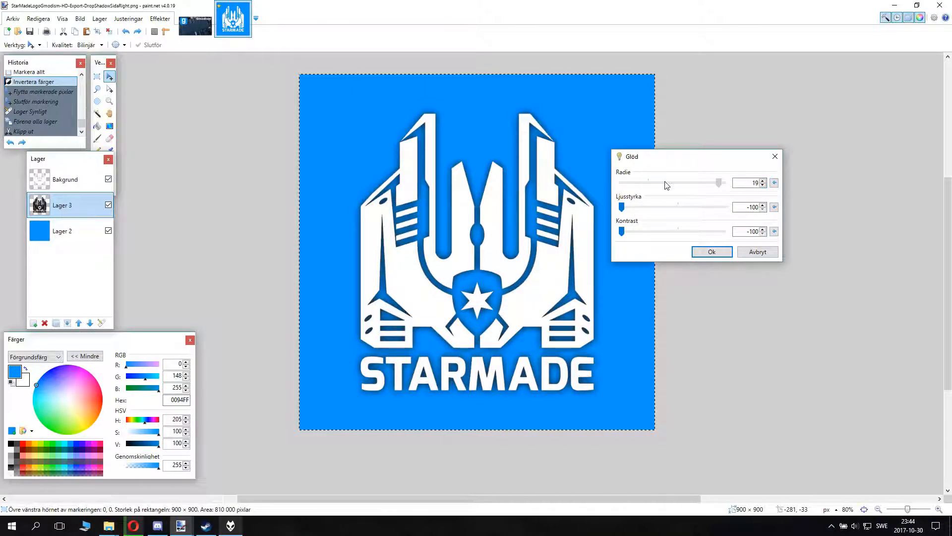
scroll(714, 186, up, 1)
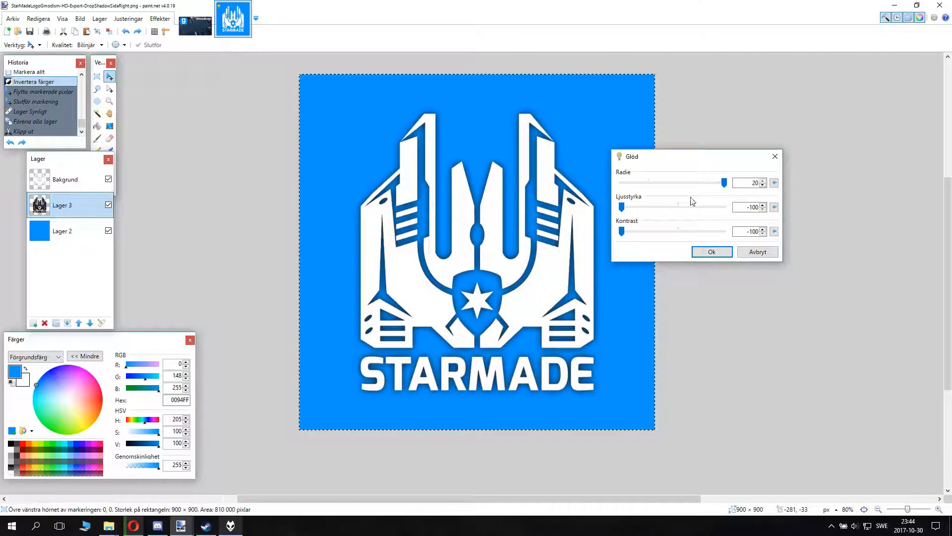
drag(621, 207, 750, 224)
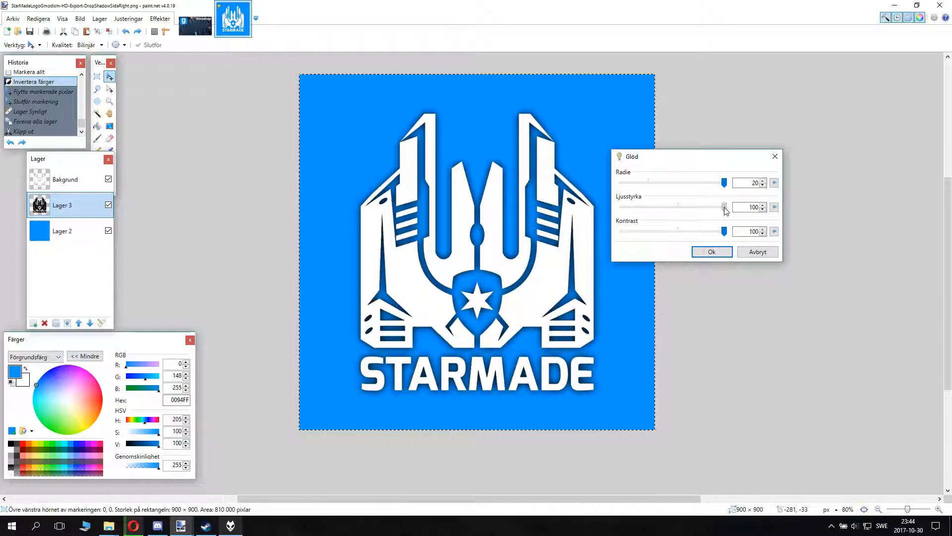
drag(719, 216, 755, 218)
click(763, 254)
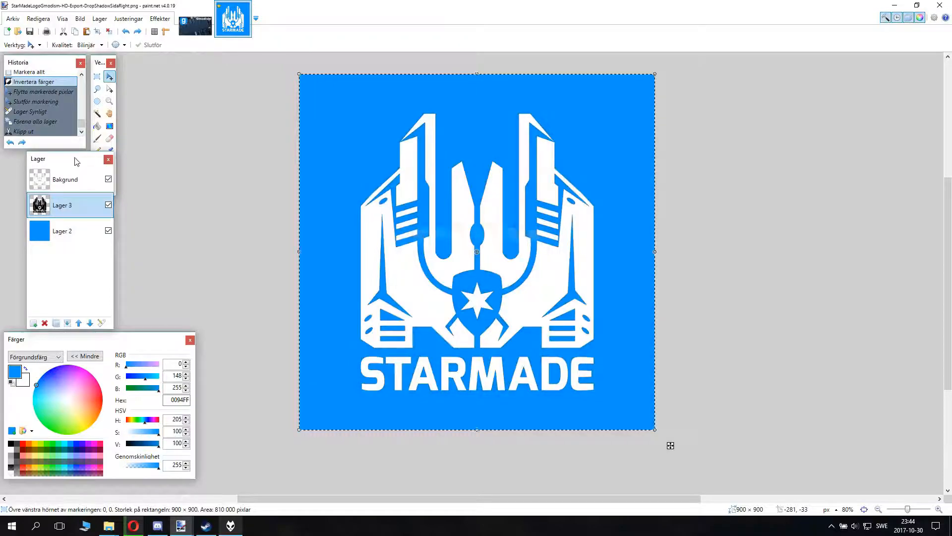
- With the Bakgrund layer temporarily hidden, apply the Glöd effect to Lager 3 at radius 20, brightness -100 and contrast 100
click(108, 180)
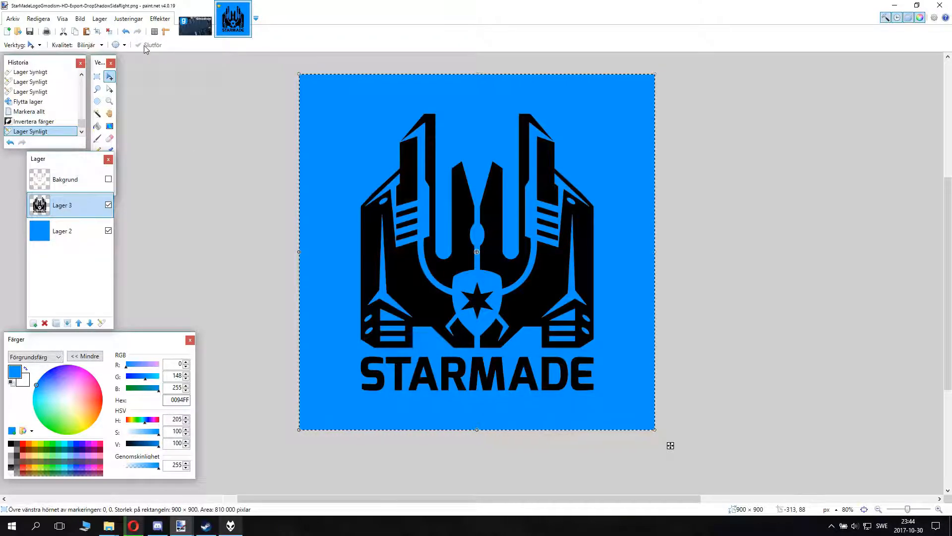
click(160, 19)
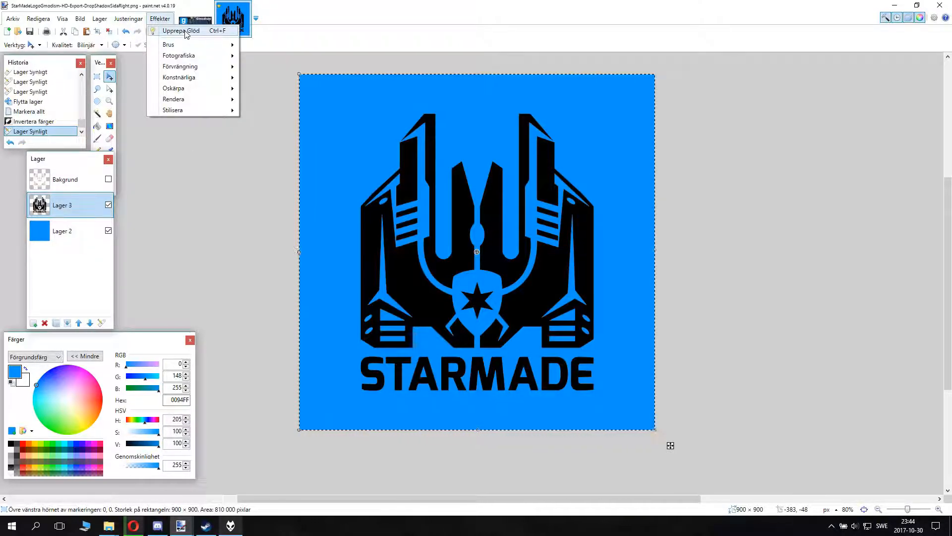
mouse_move(178, 56)
click(300, 59)
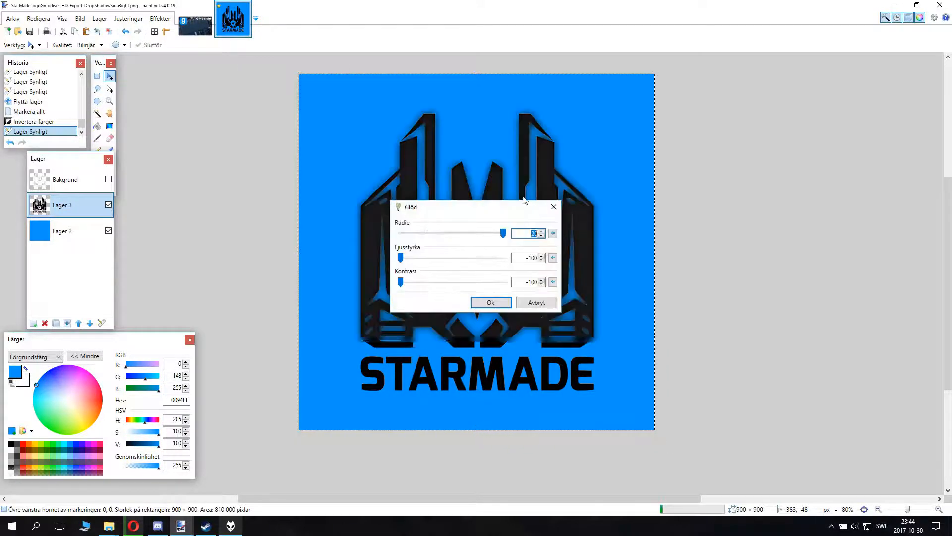
drag(524, 200, 474, 179)
drag(354, 239, 466, 241)
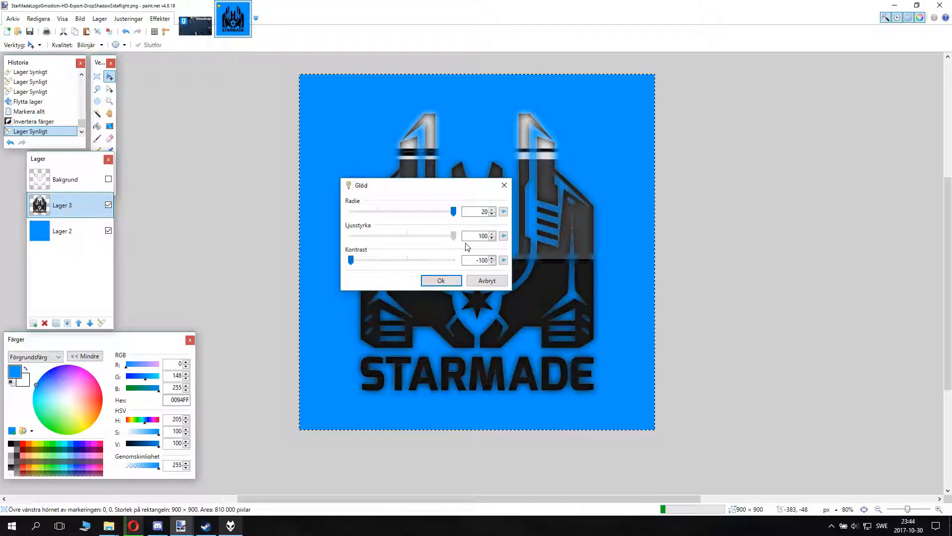
drag(352, 237, 517, 234)
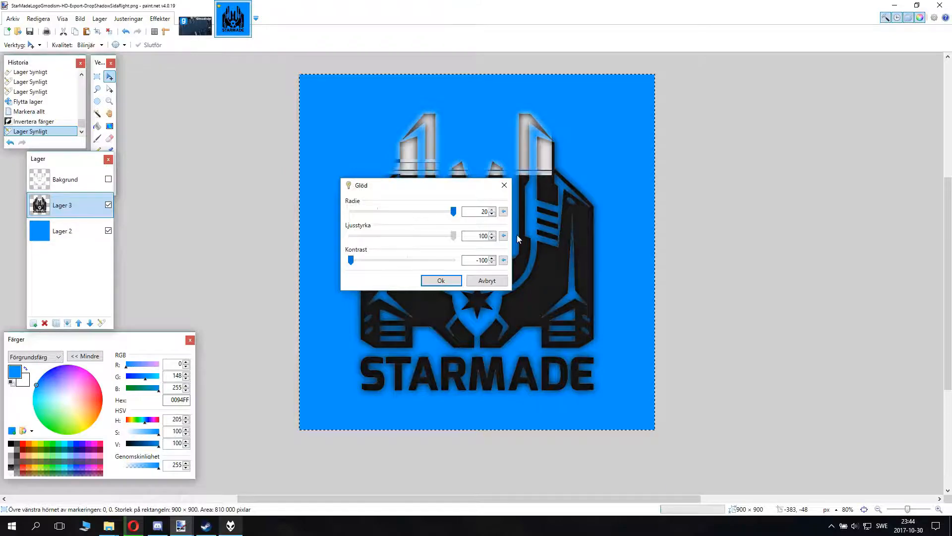
drag(503, 268, 545, 271)
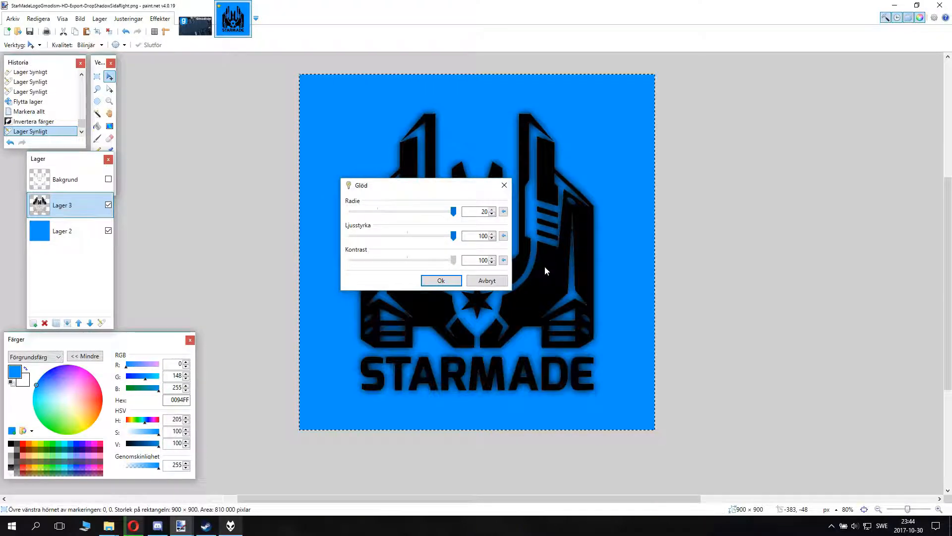
drag(454, 239, 594, 248)
drag(347, 235, 282, 235)
drag(455, 240, 284, 227)
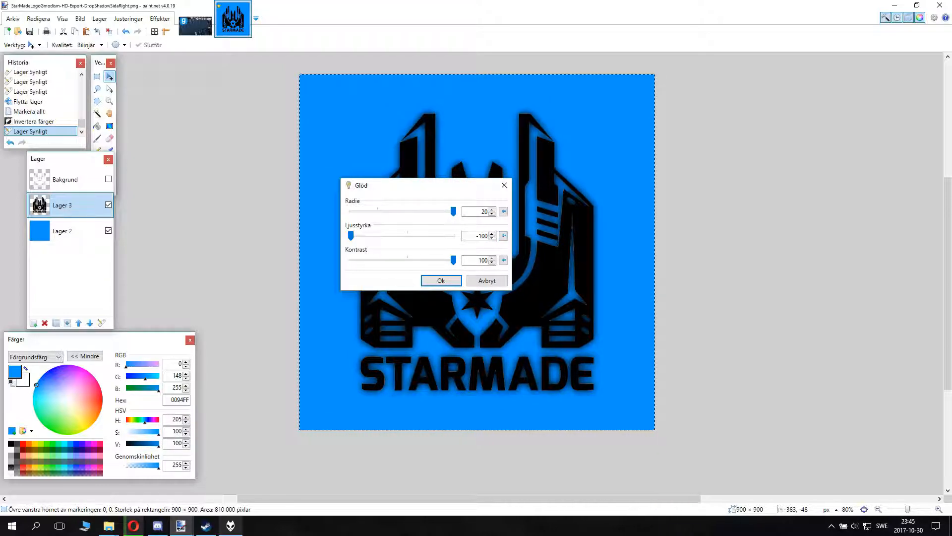
click(441, 281)
click(108, 179)
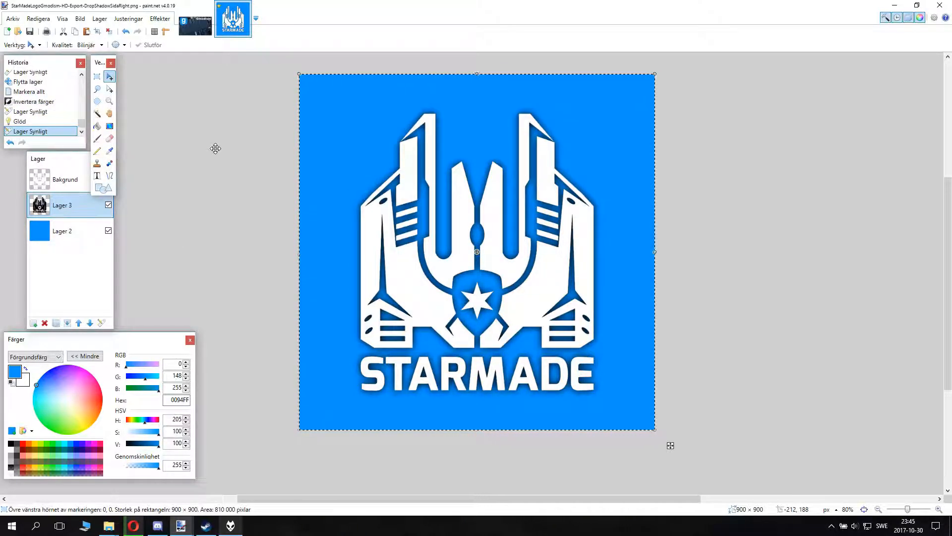
- Undo a trial merge of all layers and repeat the Glöd effect on Lager 2
key(ctrl+shift+f)
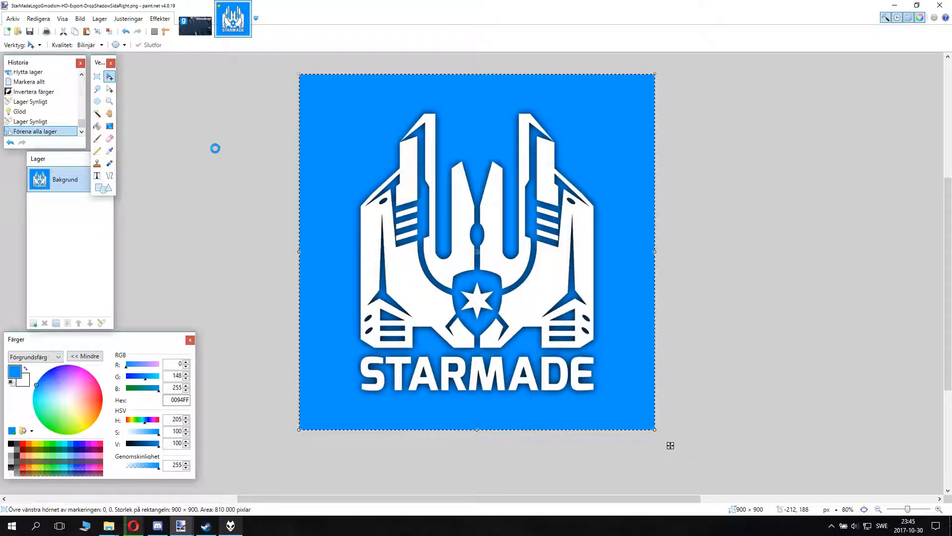
key(ctrl+z)
click(165, 21)
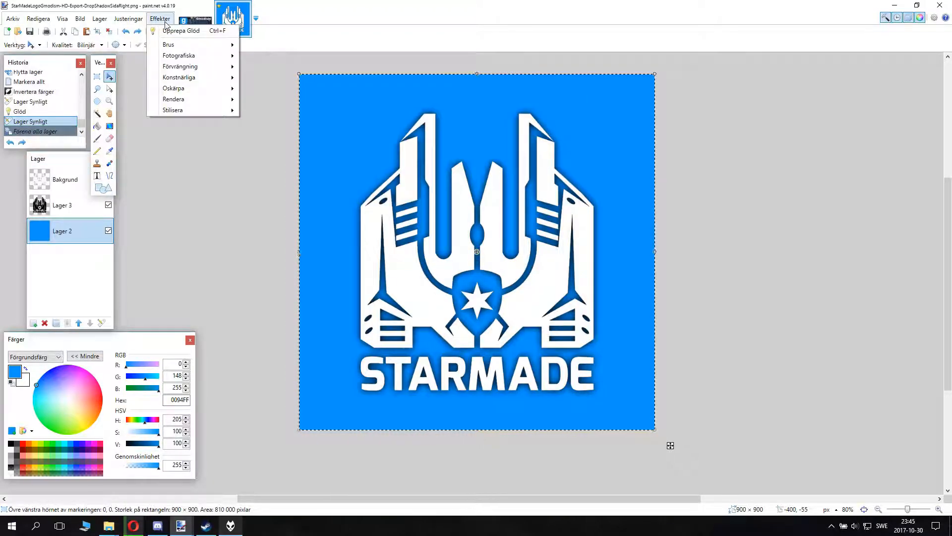
click(167, 30)
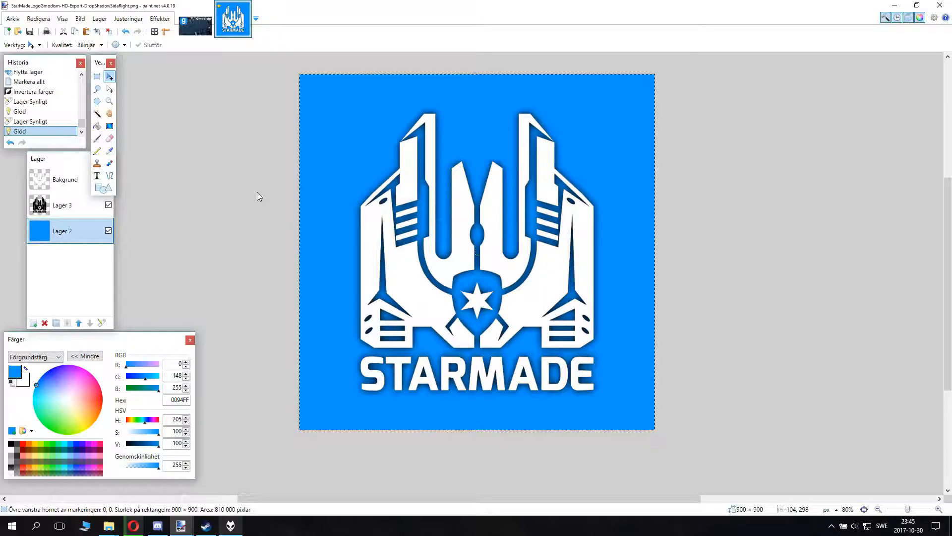
- Undo the Glöd effects applied to the blue Lager 2
key(ctrl+f)
key(ctrl+z)
key(ctrl+z)
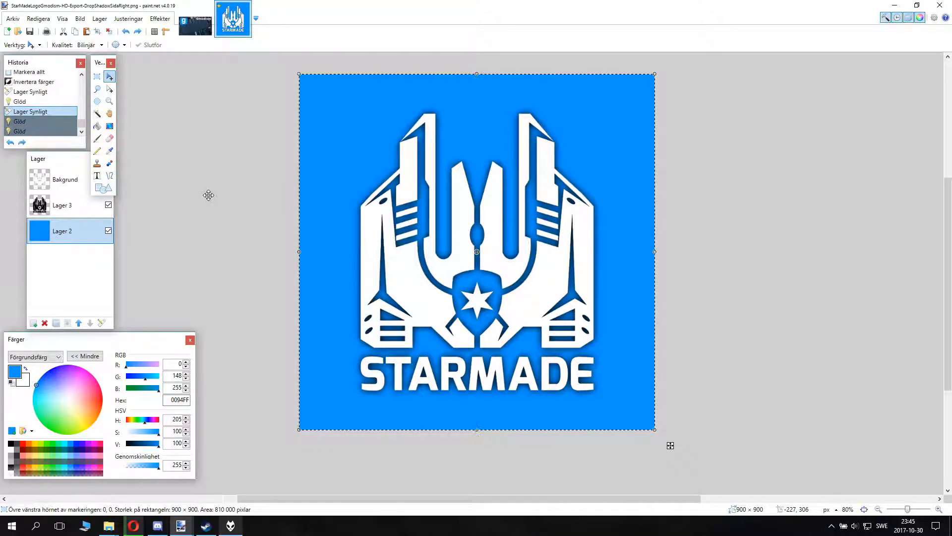
key(ctrl+z)
key(ctrl+y)
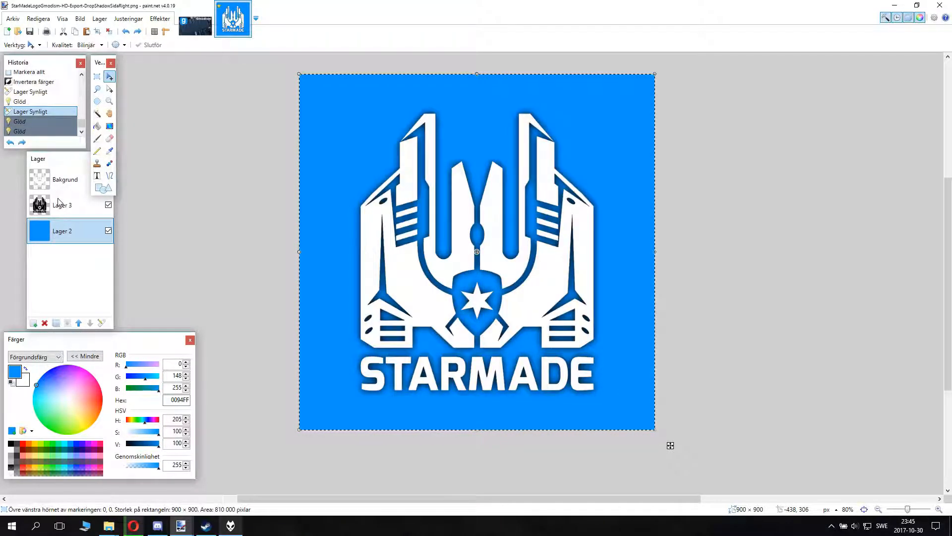
- Repeat the Glöd effect twice on Lager 3 to darken the shadow, undoing a third application
key(ctrl+f)
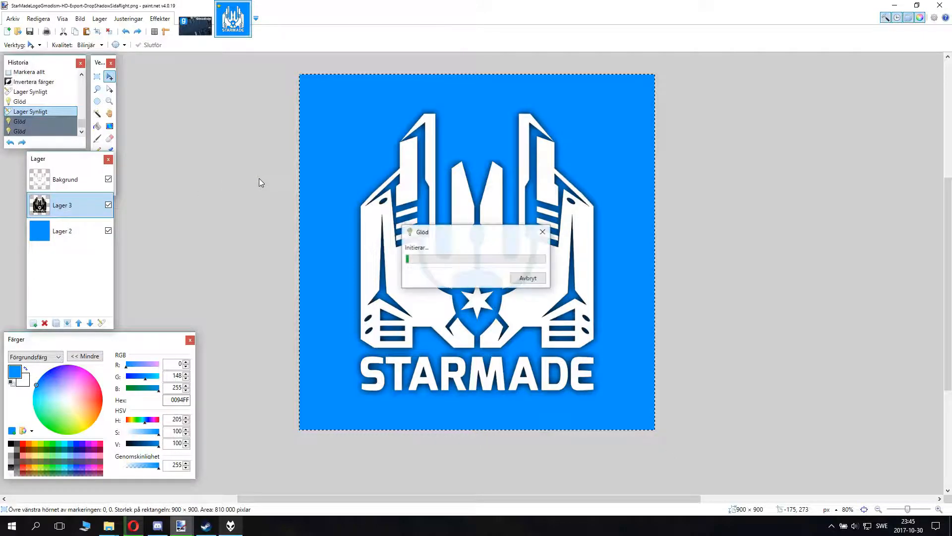
key(ctrl+f)
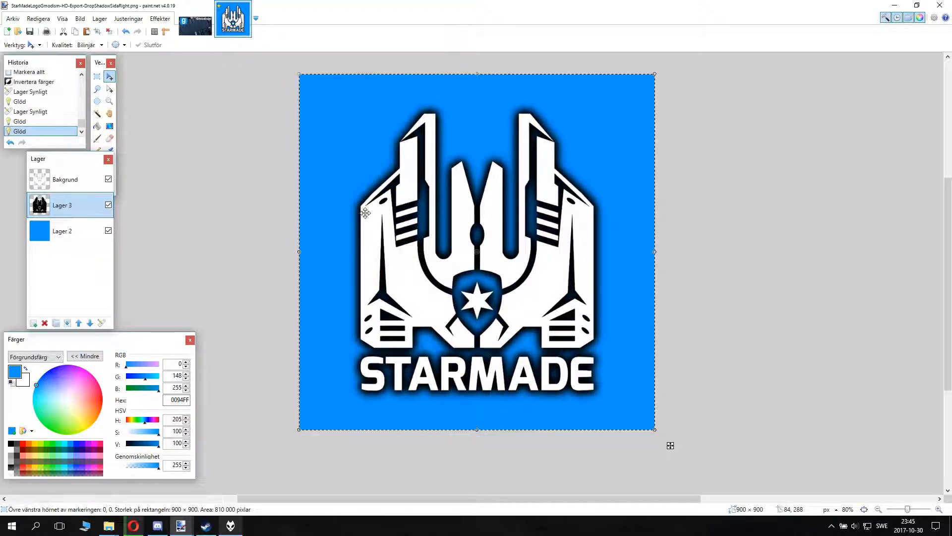
key(ctrl+f)
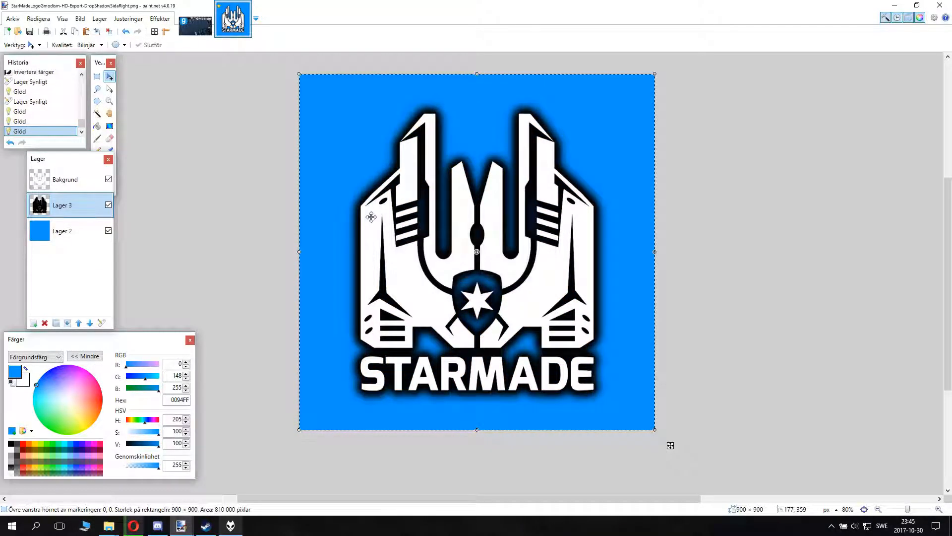
key(ctrl+z)
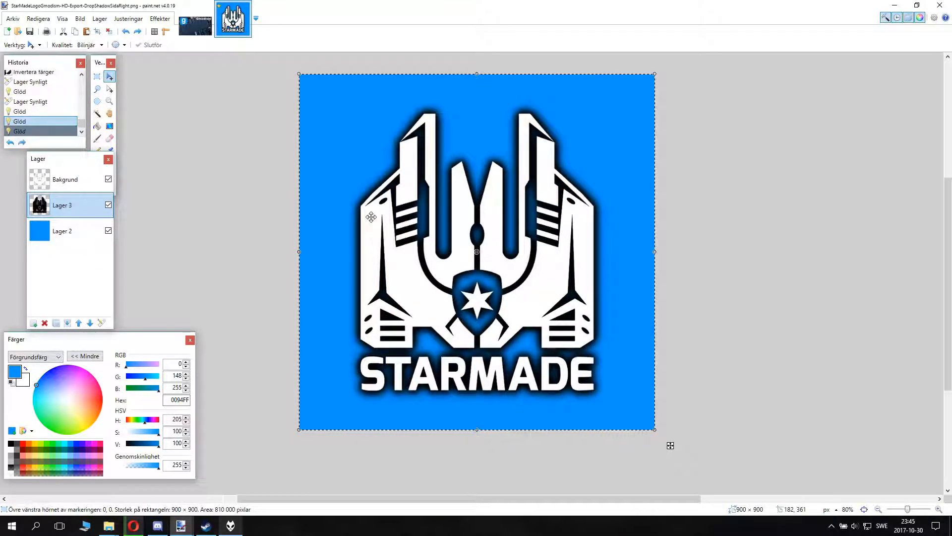
scroll(371, 216, left, 1)
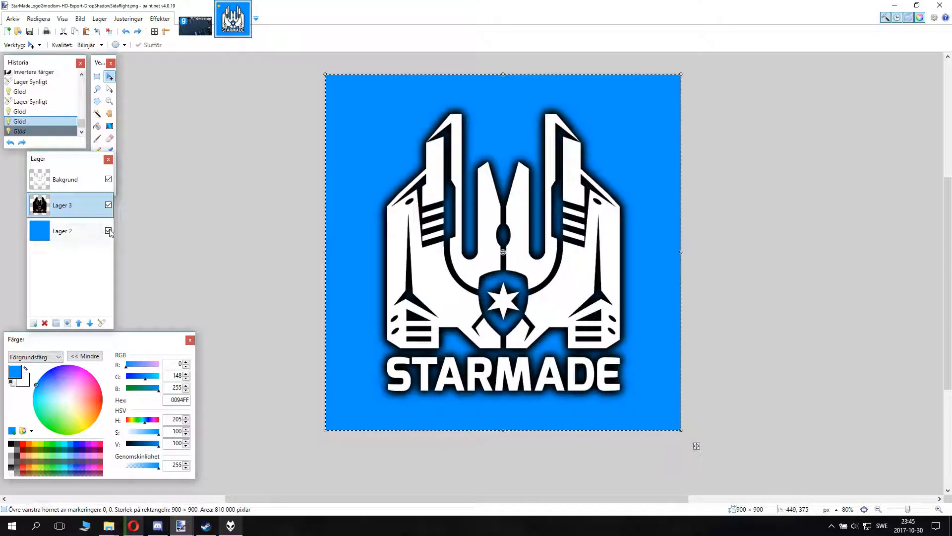
- Hide the blue Lager 2 and briefly turn off Bakgrund to check the shadow alone
click(107, 232)
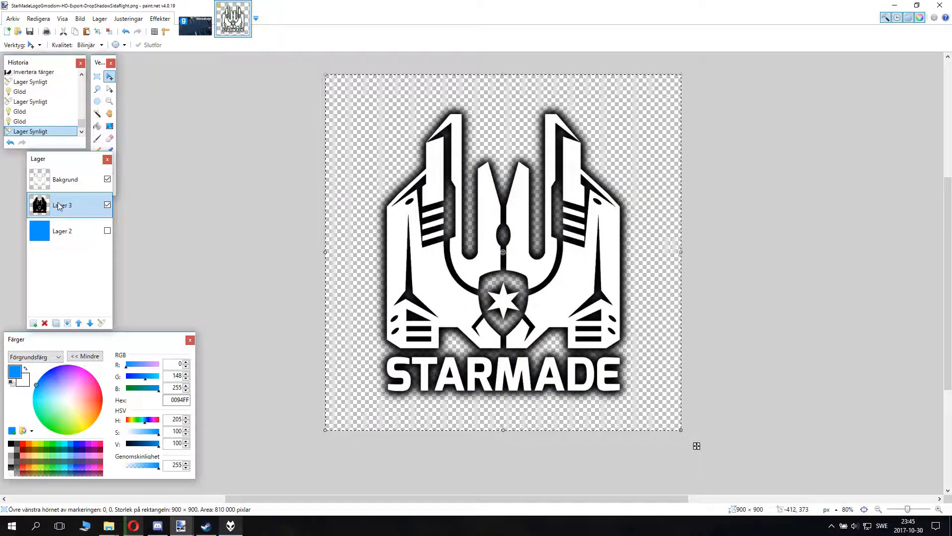
click(107, 179)
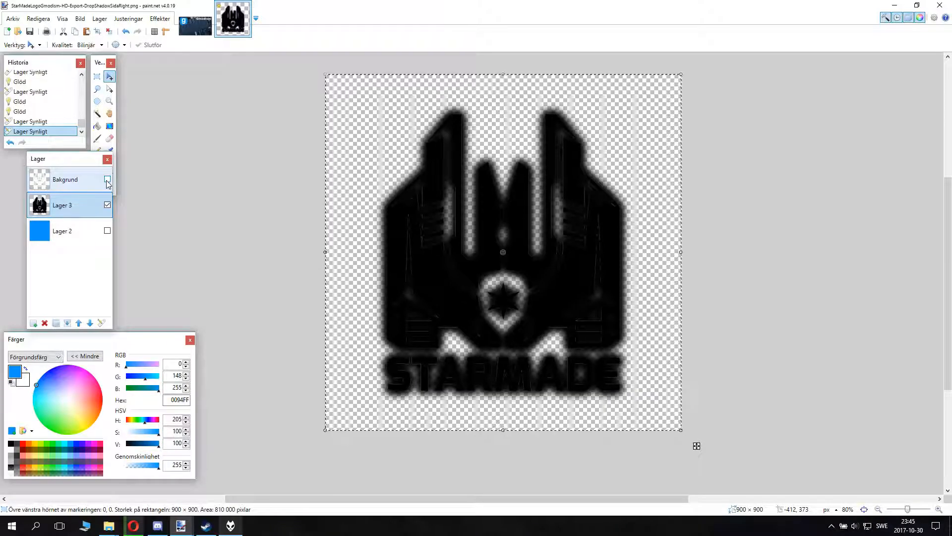
click(107, 180)
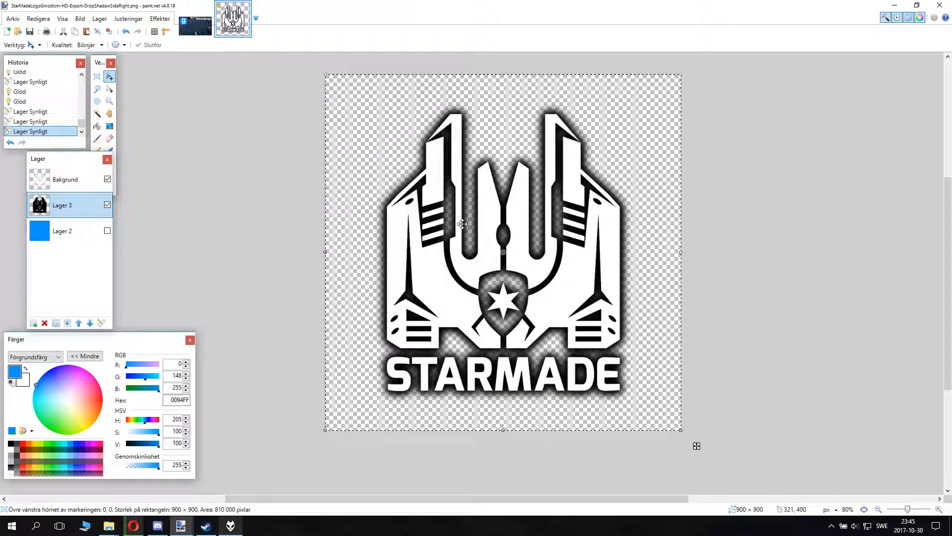
- Save the logo as StarMadeLogoGmodism-HD-Export-DarkShadow.png in PNG format with the layers merged
key(ctrl+shift+s)
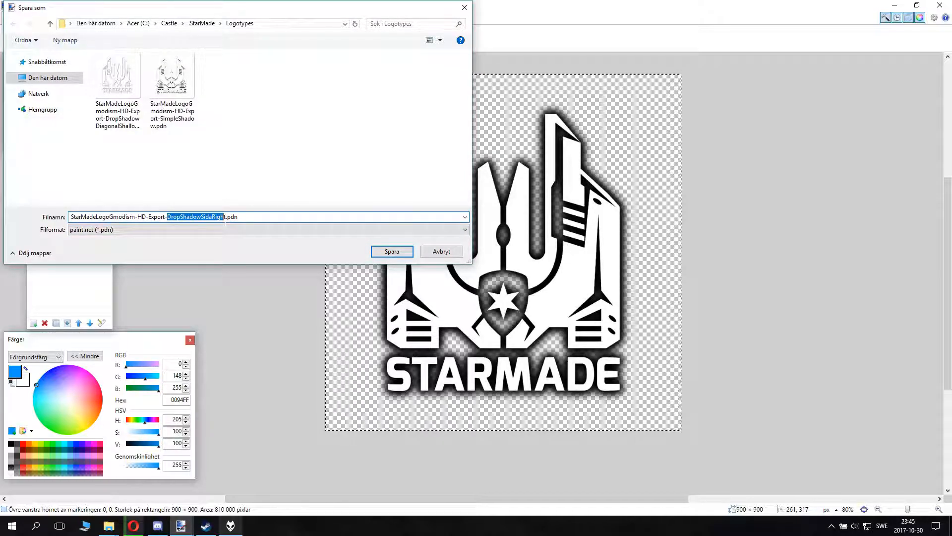
key(BackSpace)
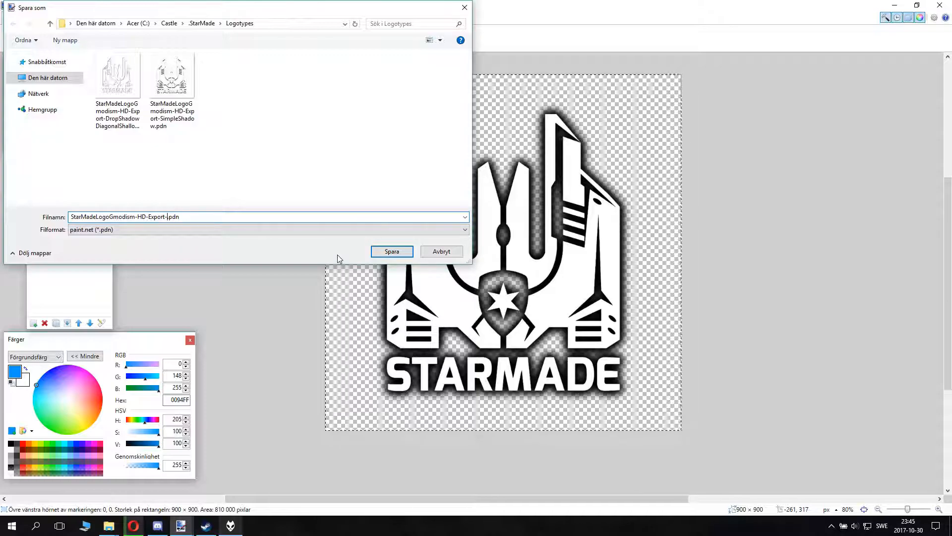
text(Dark)
click(188, 231)
click(211, 258)
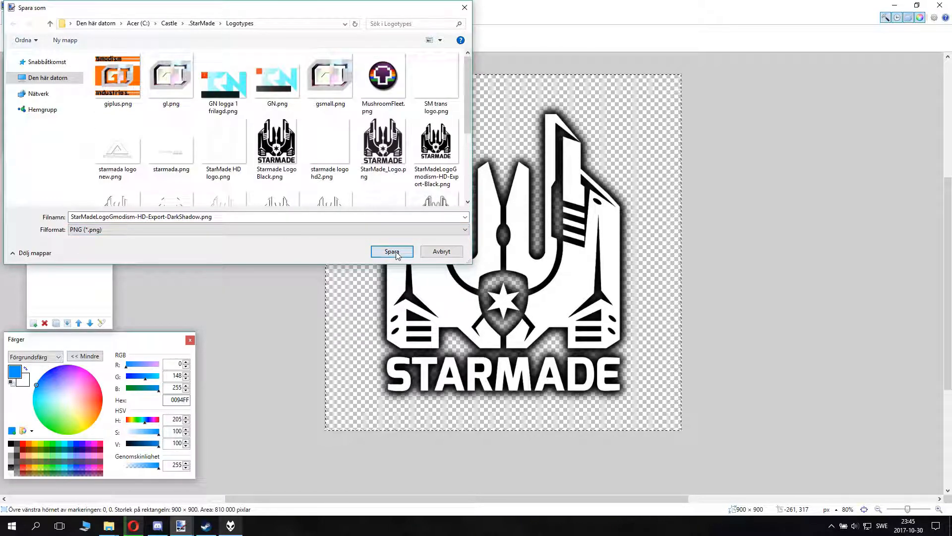
click(396, 254)
click(618, 351)
click(457, 276)
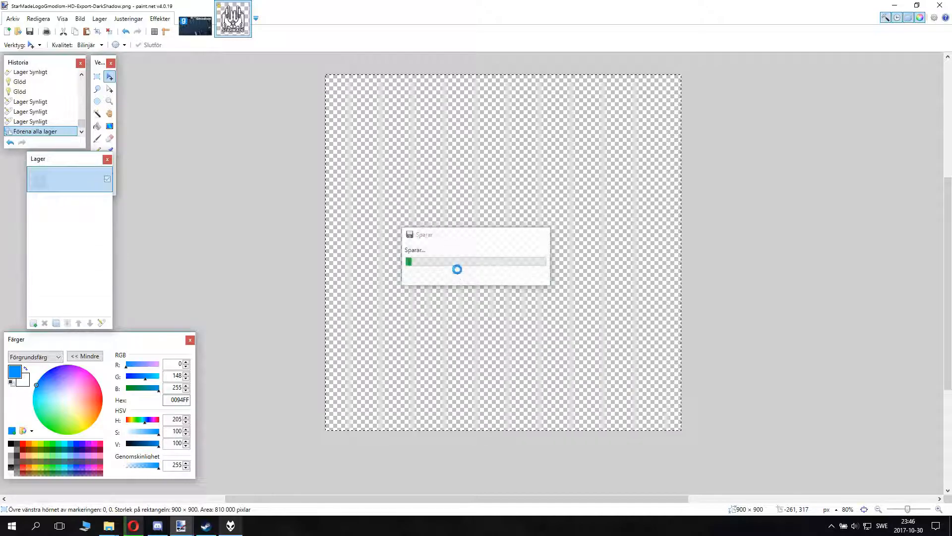
- Undo the layer merge, visibility changes and all Glöd effects back to the colour inversion, leaving the inverted Lager 3 selected
key(ctrl+z)
key(ctrl+z)
key(ctrl+z)
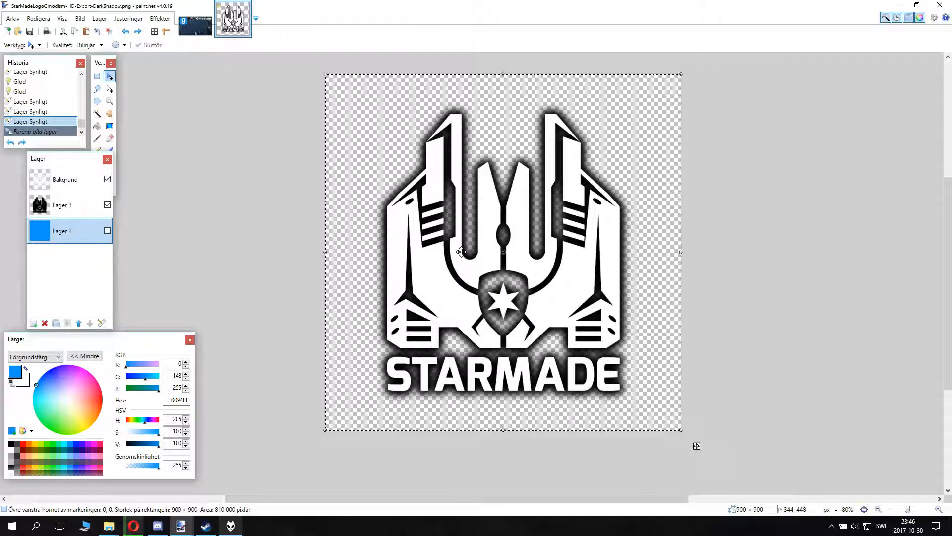
key(ctrl+z)
key(ctrl+z)
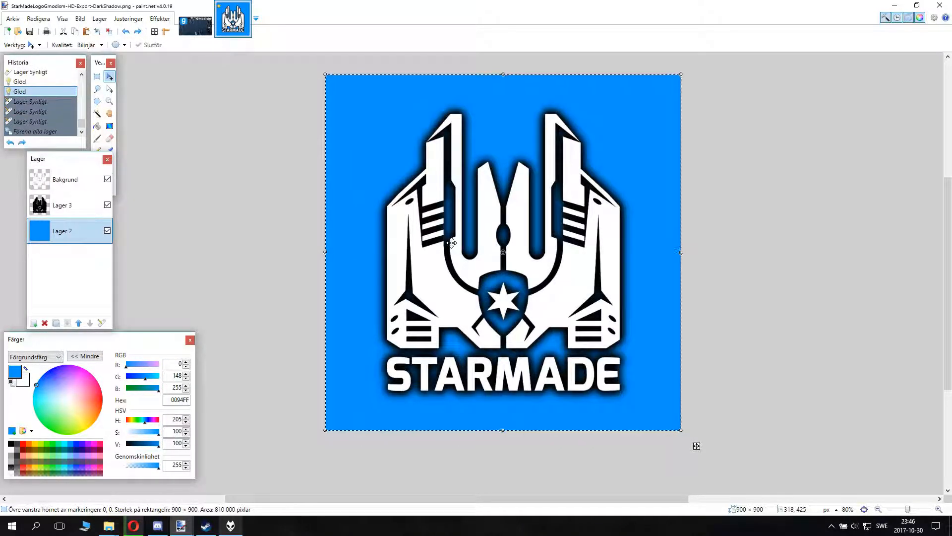
key(ctrl+z)
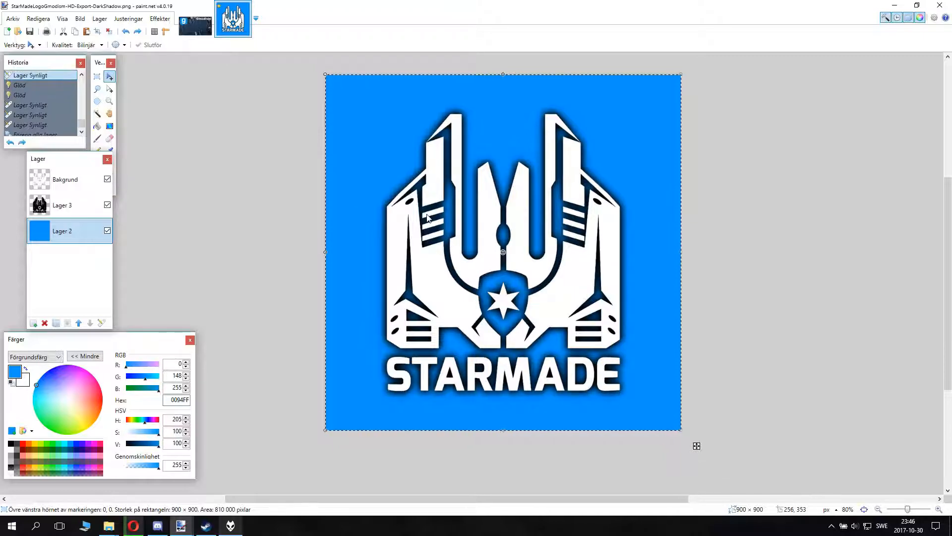
key(ctrl+z)
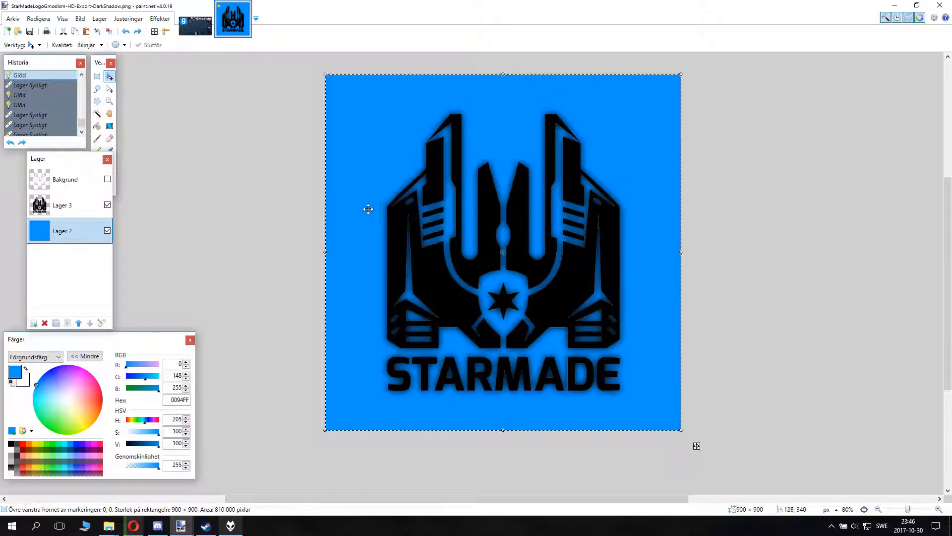
key(ctrl+z)
key(ctrl+shift+i)
key(ctrl+a)
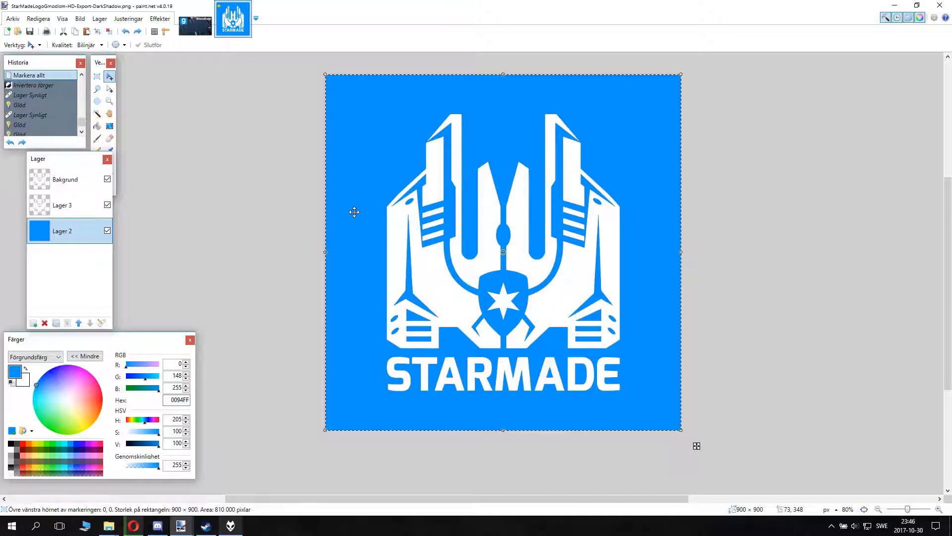
key(ctrl+z)
key(alt+Page_Up)
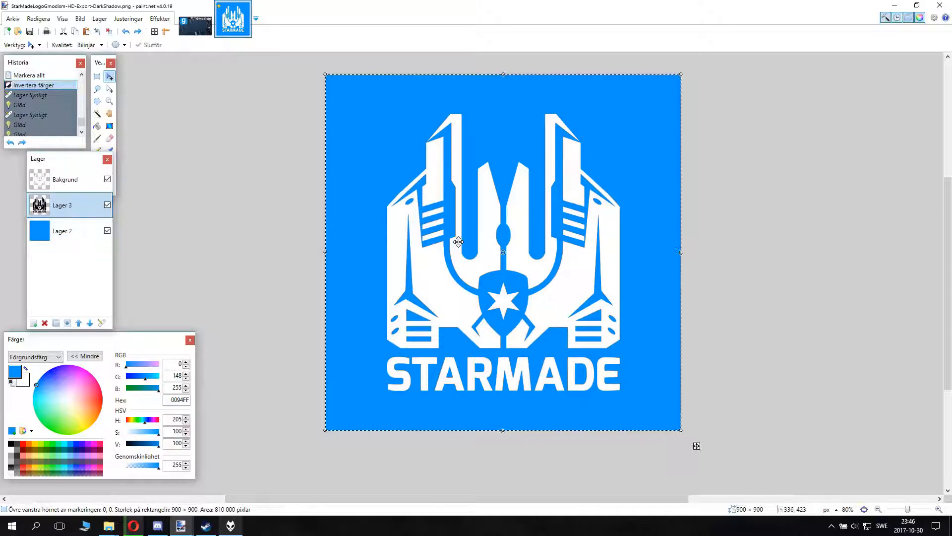
- Shift Lager 3 about 12 px right and 2 px down and set its opacity to 66
drag(470, 158, 475, 163)
drag(513, 191, 512, 189)
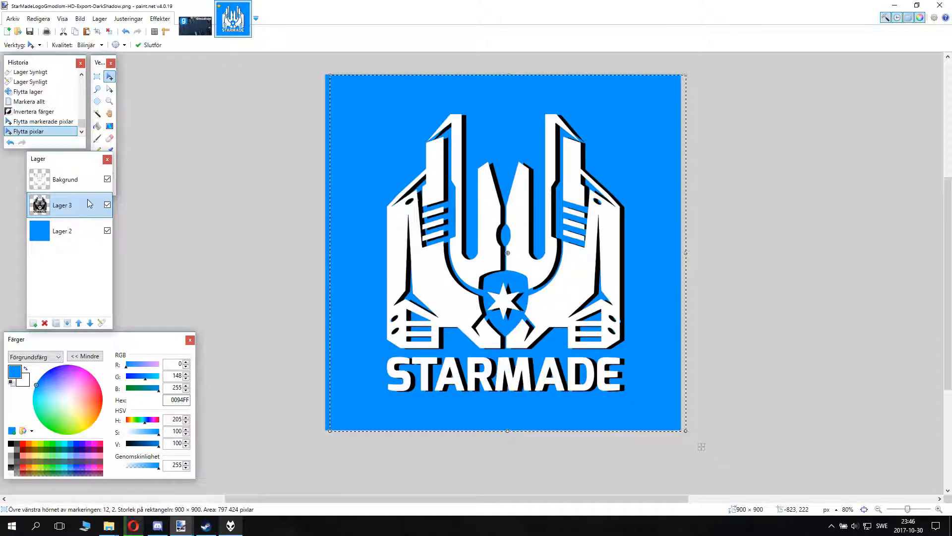
click(101, 324)
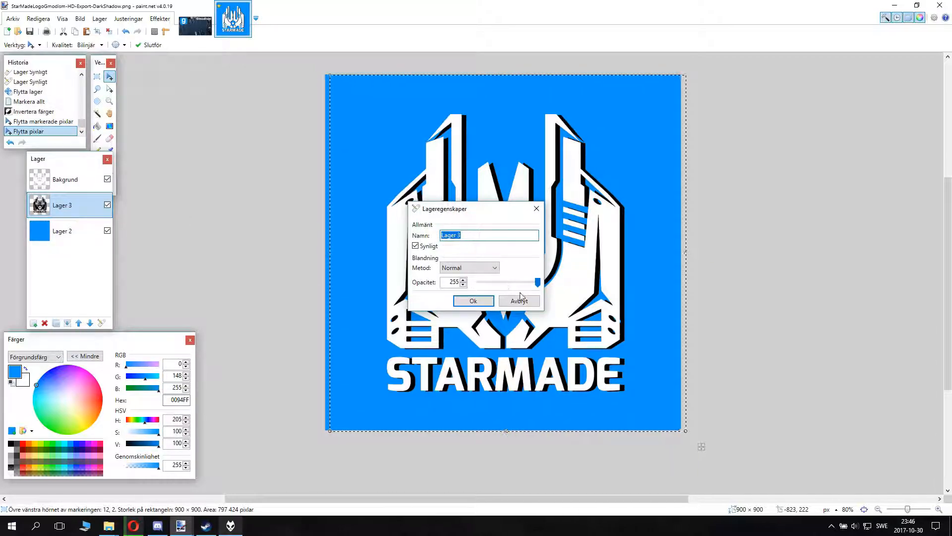
click(504, 283)
drag(505, 284, 498, 284)
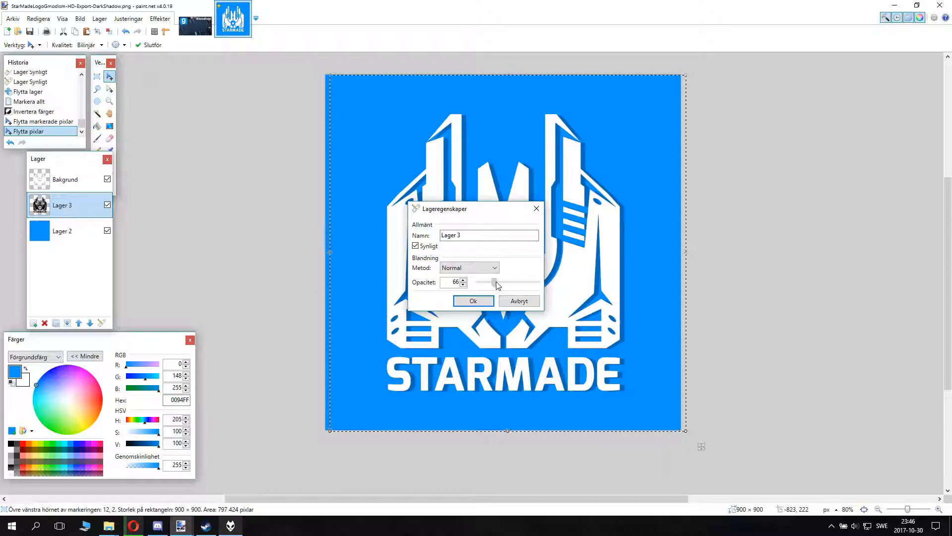
click(474, 300)
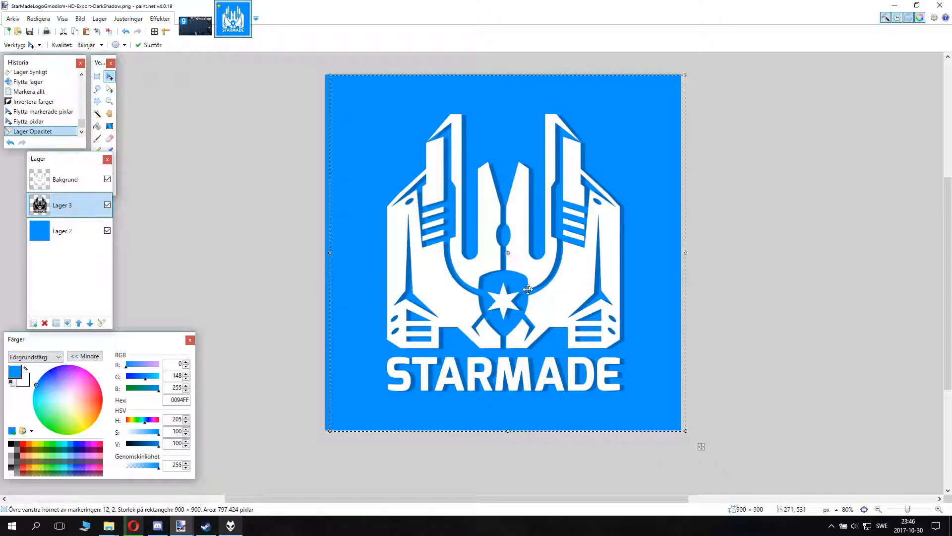
- Fine-tune the position of the Lager 3 shadow to an offset of 13 px right and 5 px down
scroll(550, 317, up, 3)
drag(558, 334, 557, 334)
scroll(575, 298, up, 5)
drag(578, 132, 582, 129)
scroll(482, 248, down, 10)
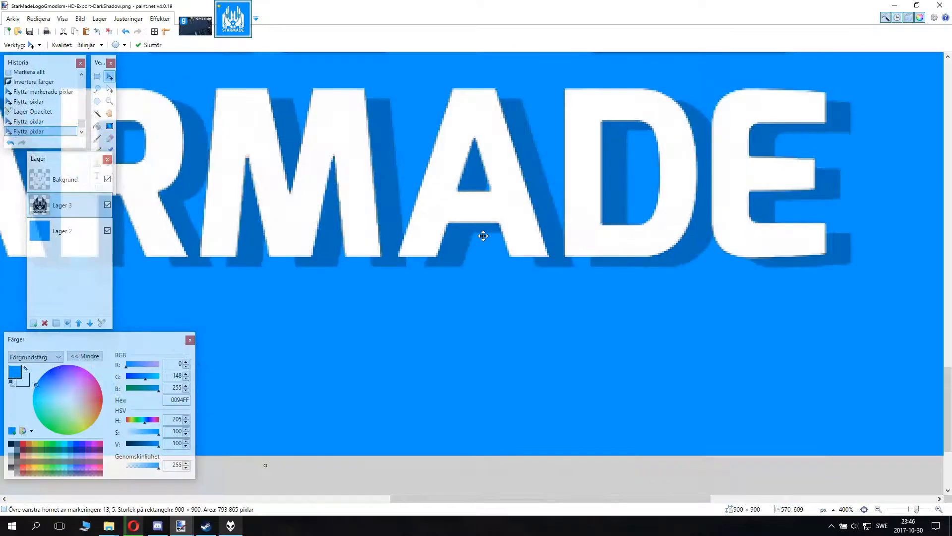
scroll(484, 223, down, 2)
scroll(481, 218, up, 5)
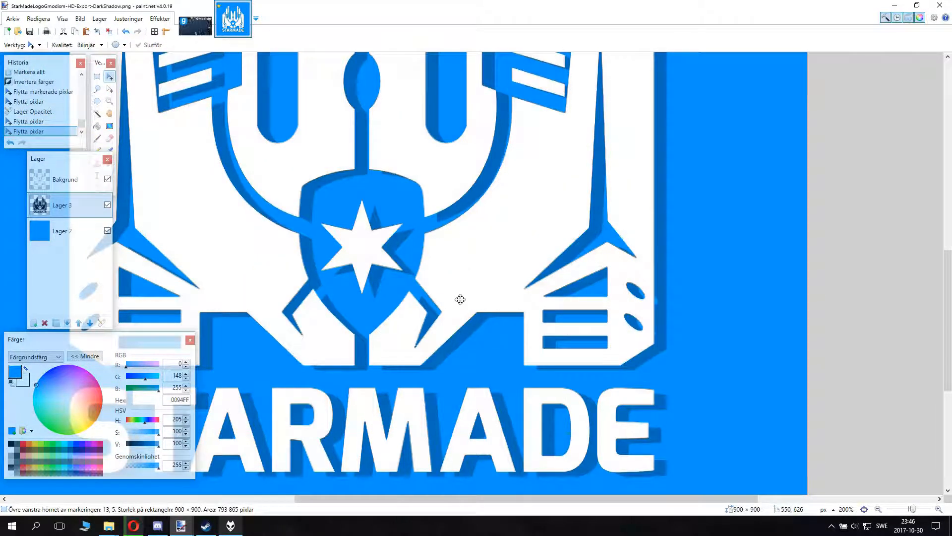
scroll(460, 299, down, 2)
scroll(460, 299, down, 3)
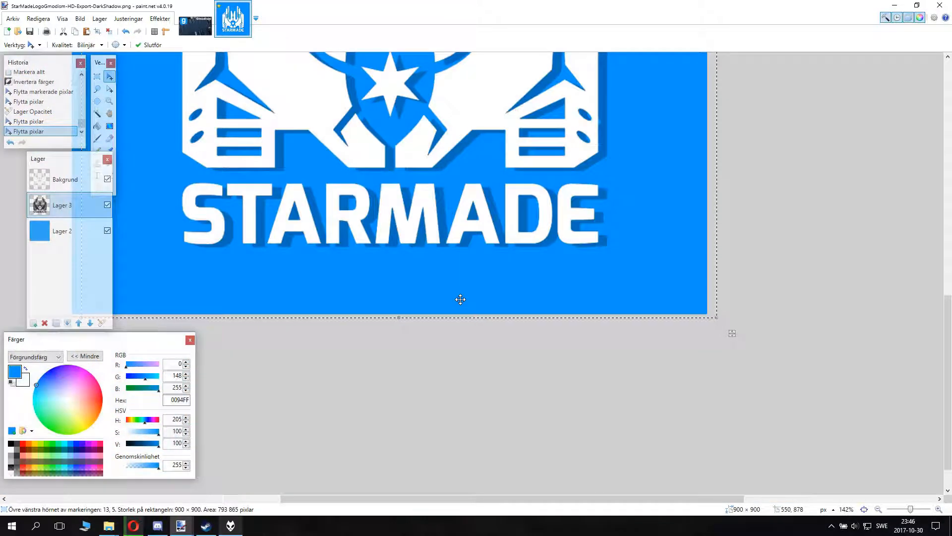
scroll(460, 299, down, 1)
scroll(460, 299, up, 4)
scroll(602, 451, down, 2)
scroll(619, 464, up, 1)
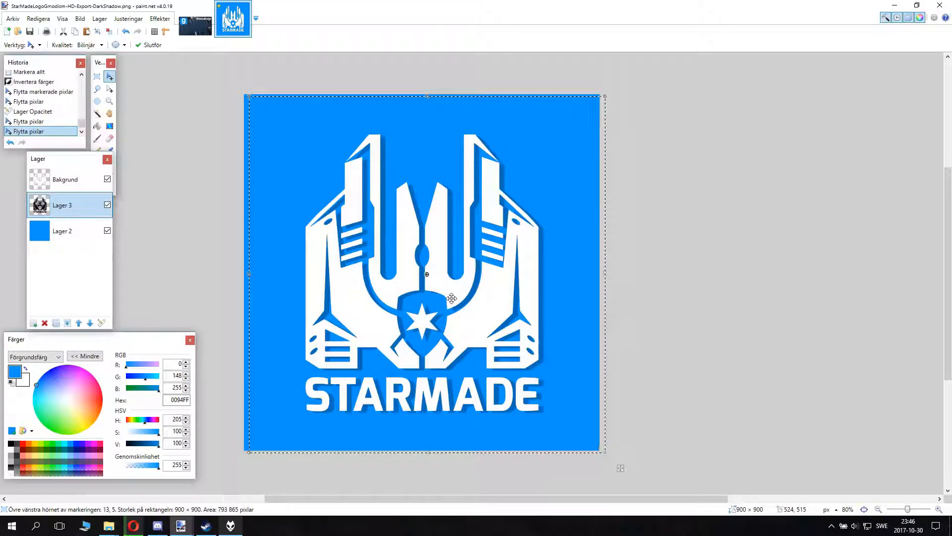
- Hide the blue Lager 2 and select the Bakgrund layer
click(107, 231)
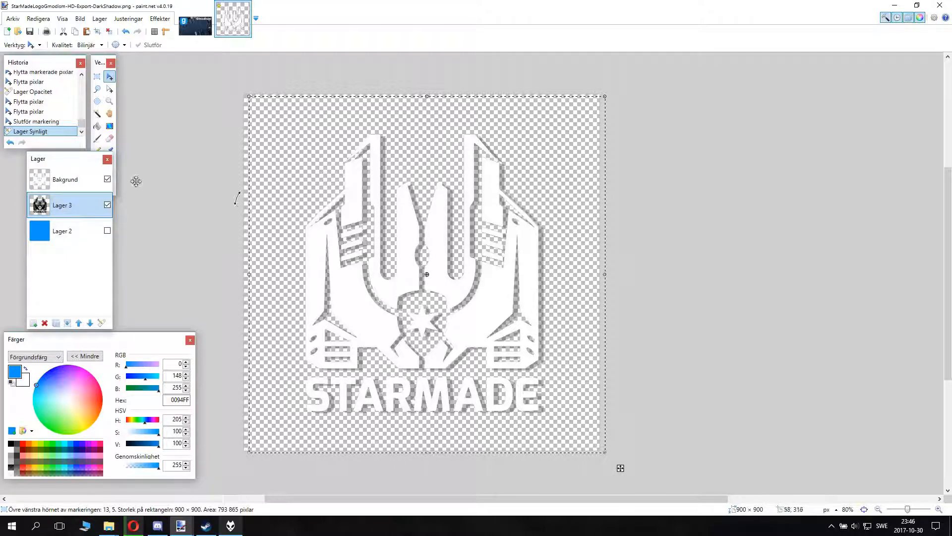
click(97, 182)
click(101, 322)
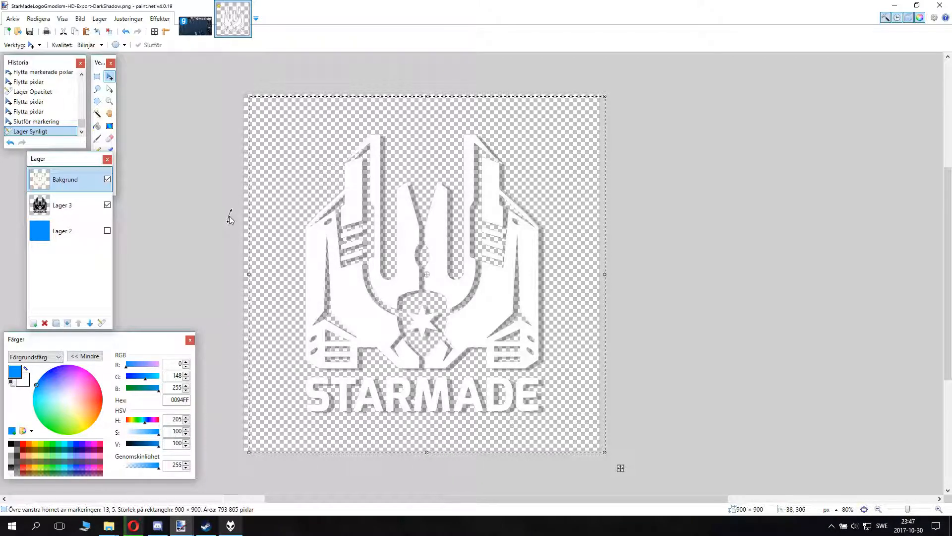
- Save a merged 32-bit PNG copy as StarMadeLogoGmodism-HD-Export-DropTransparent.png in the Logotypes folder
key(ctrl+shift+s)
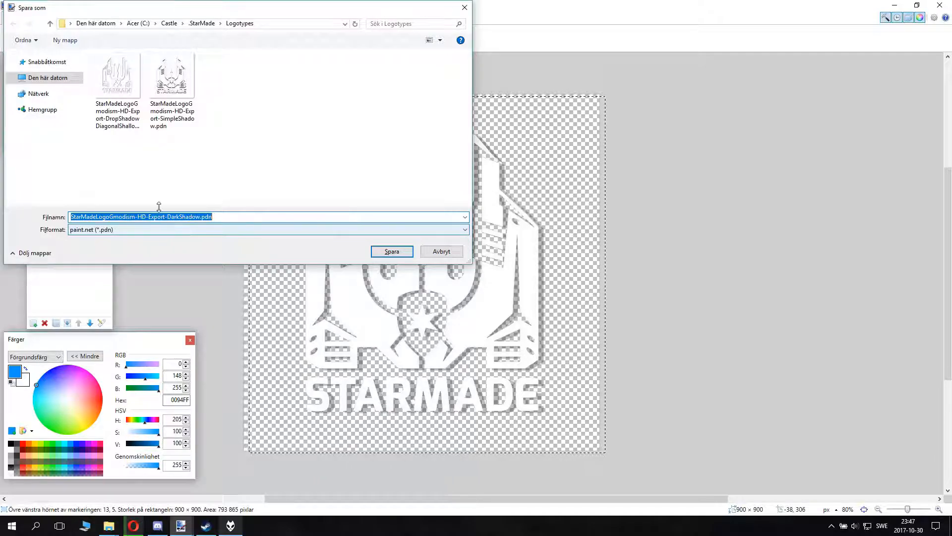
click(102, 230)
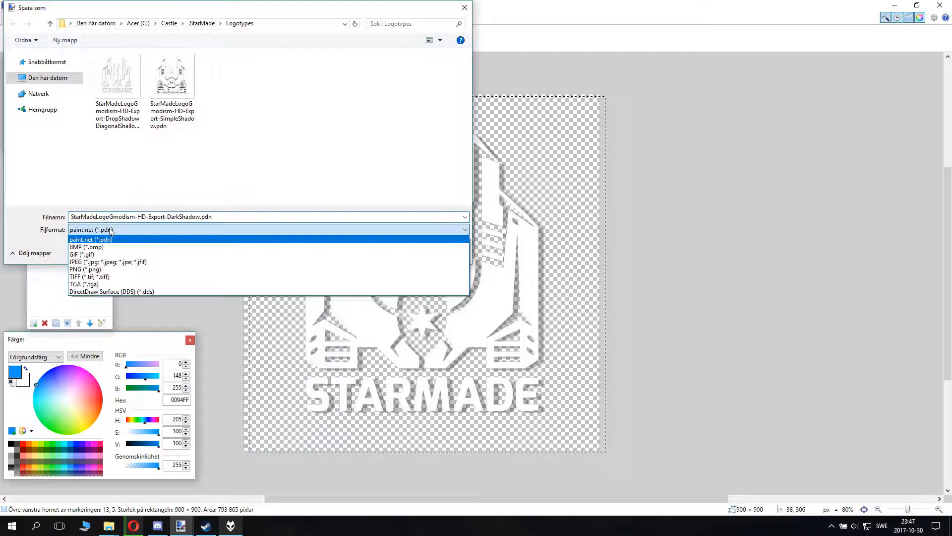
click(111, 271)
click(193, 216)
click(193, 217)
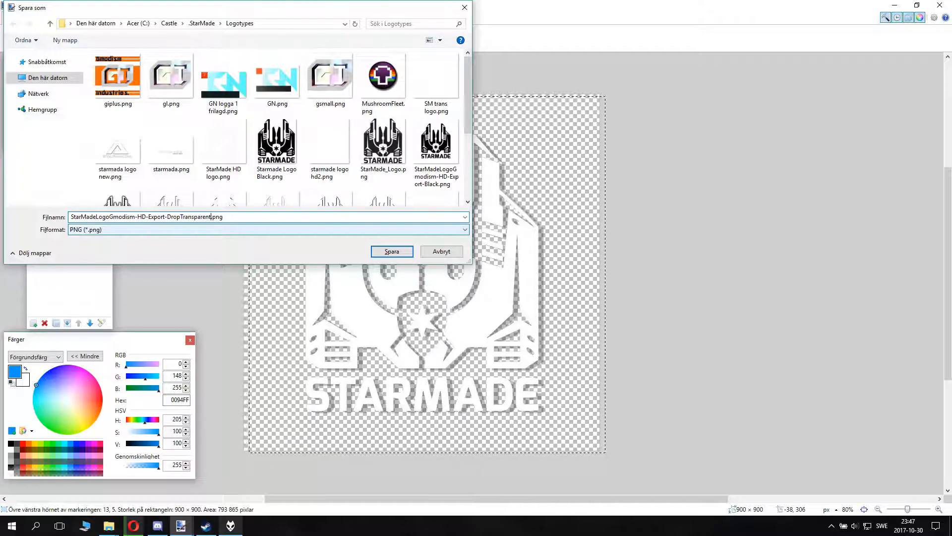
click(410, 253)
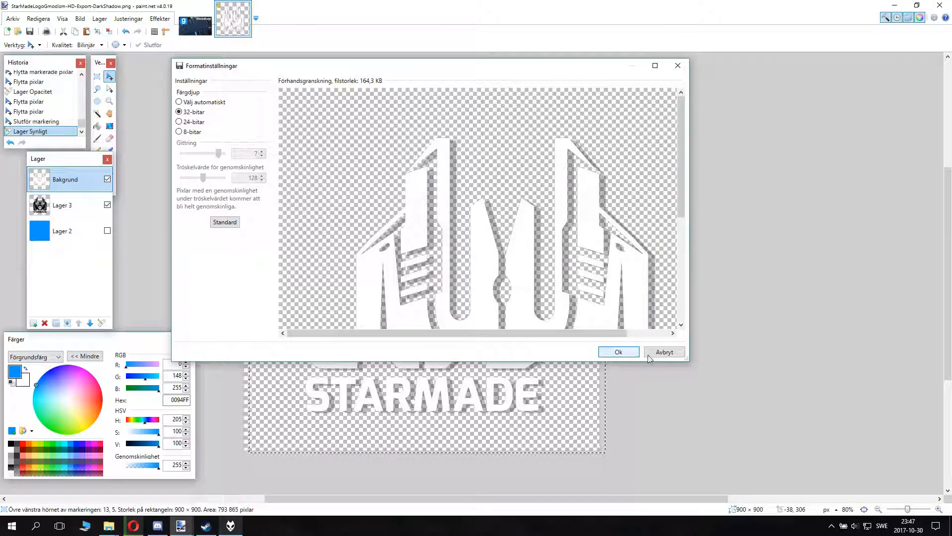
click(631, 352)
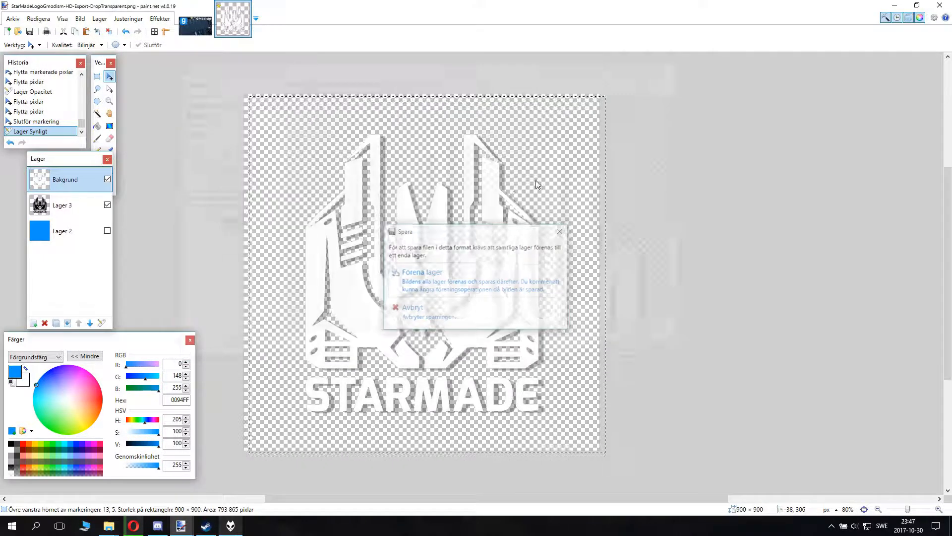
click(439, 283)
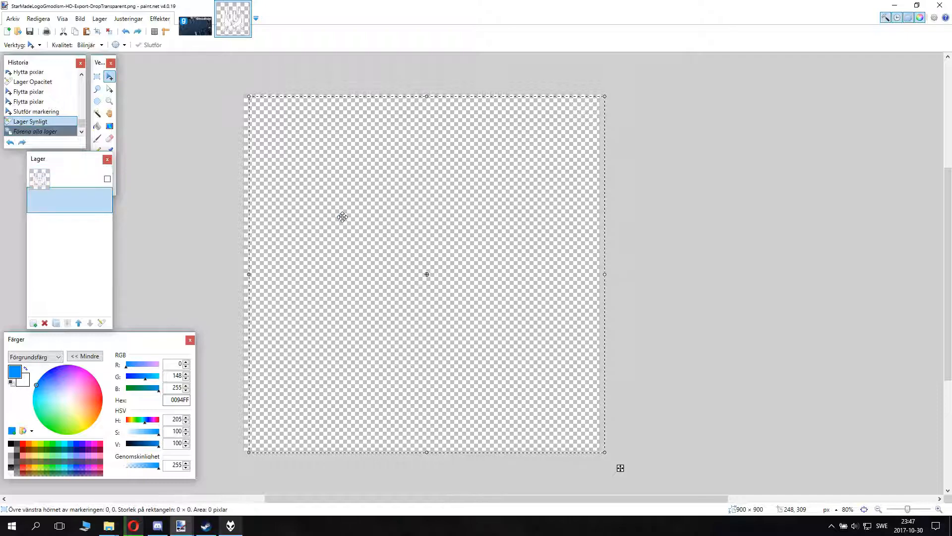
- Undo the layer merge, the hiding of Lager 2, and the Lager 3 shifts and opacity change back to the colour inversion
key(ctrl+z)
key(ctrl+z)
key(ctrl+z)
key(ctrl+z)
key(ctrl+z)
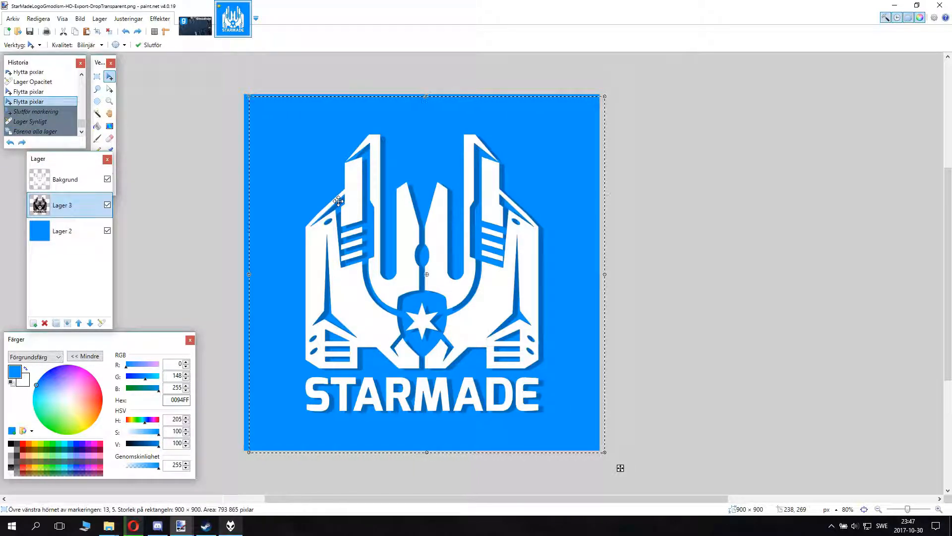
key(ctrl+z)
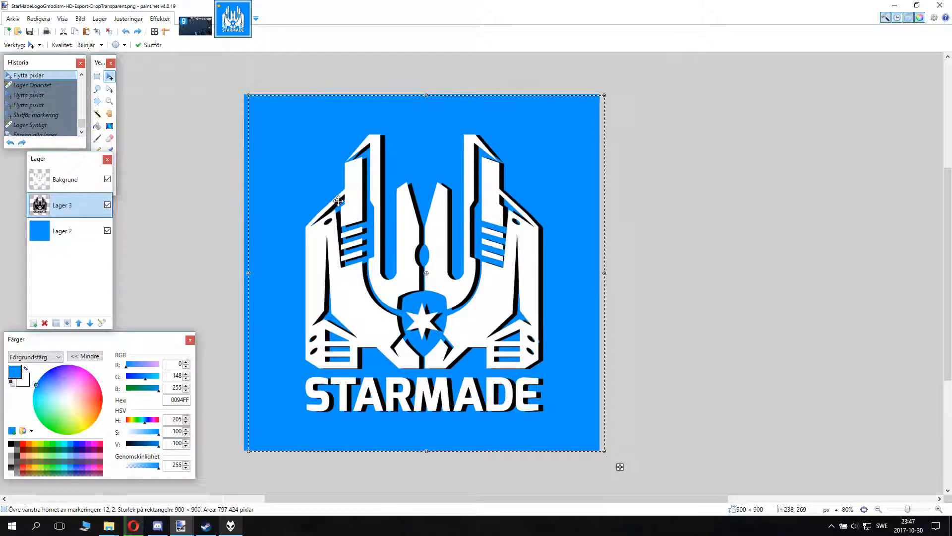
key(Down)
key(Down)
key(Down)
key(Down)
key(Down)
key(ctrl+shift+i)
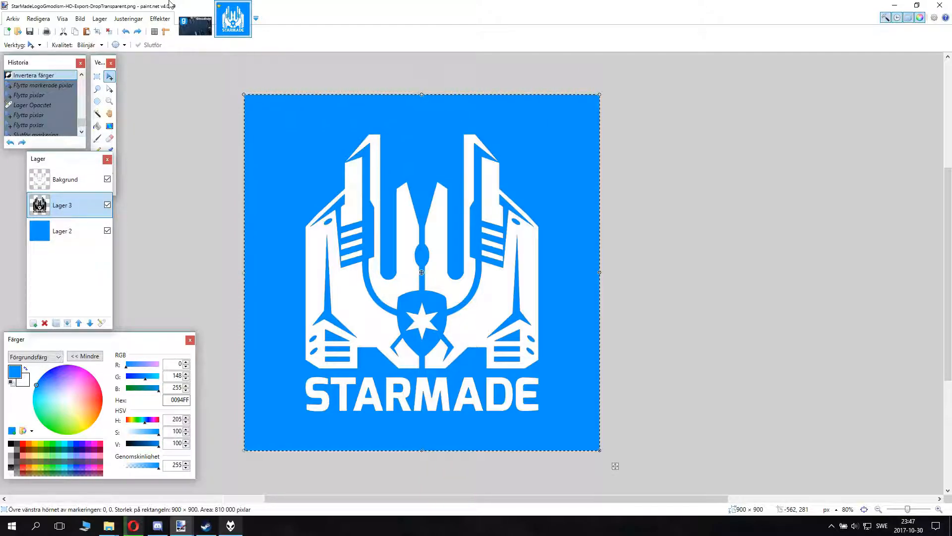
- Apply a Gaussian blur with a radius of about 20 to the inverted Lager 3
click(166, 19)
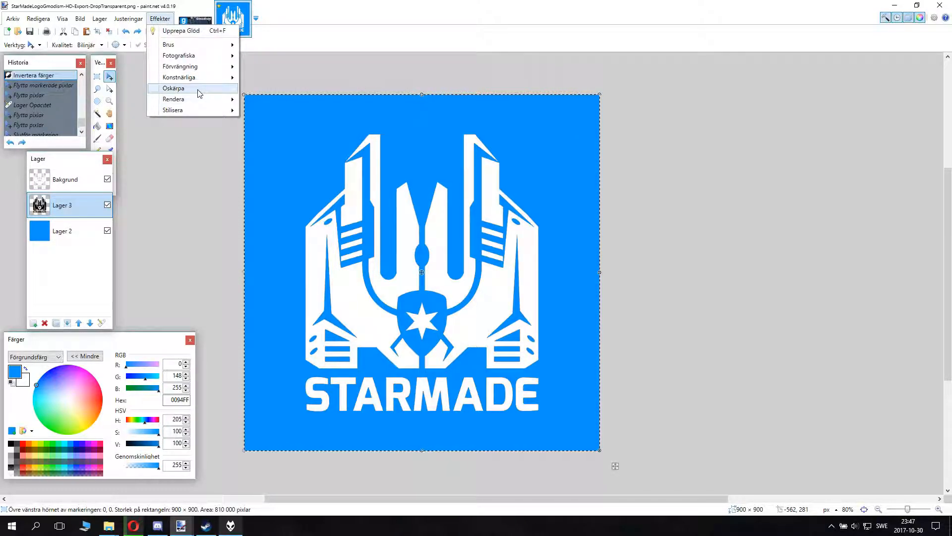
mouse_move(199, 93)
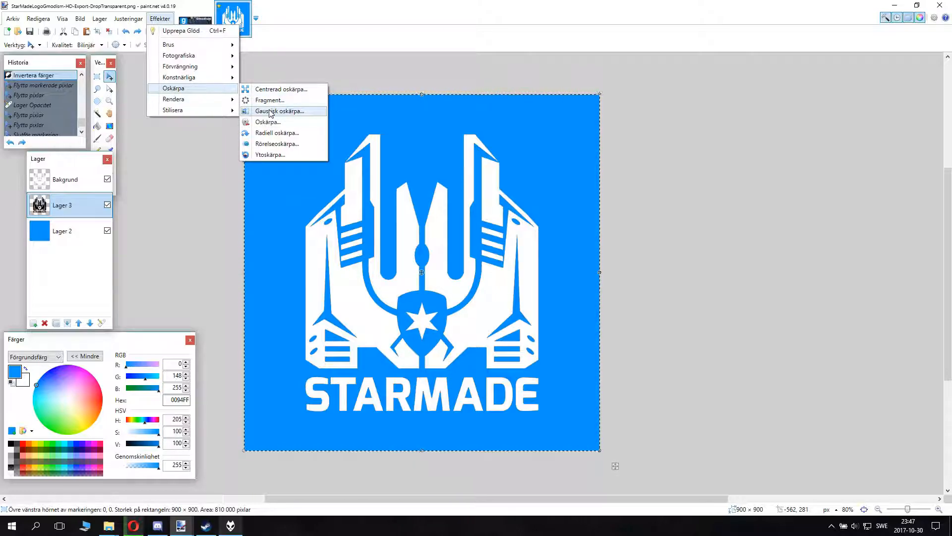
click(298, 112)
drag(494, 241, 666, 182)
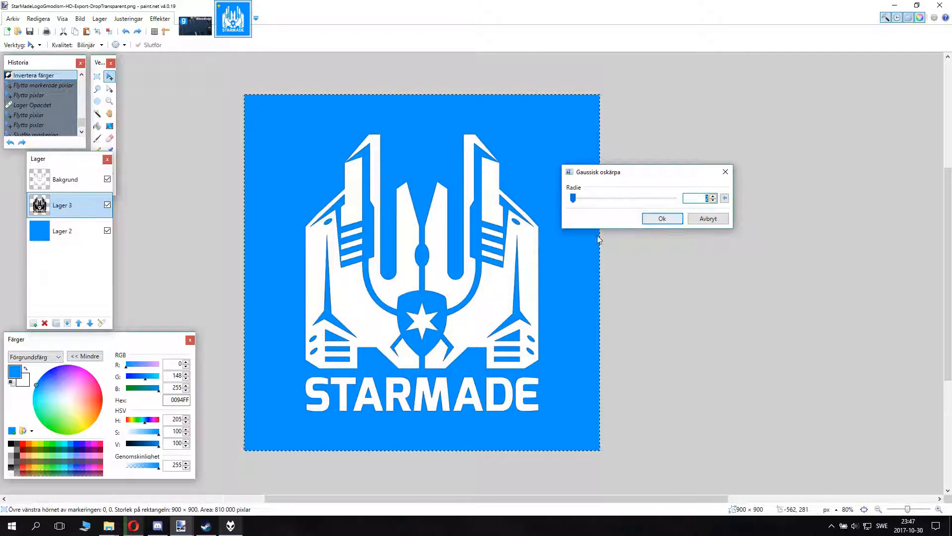
drag(570, 198, 632, 206)
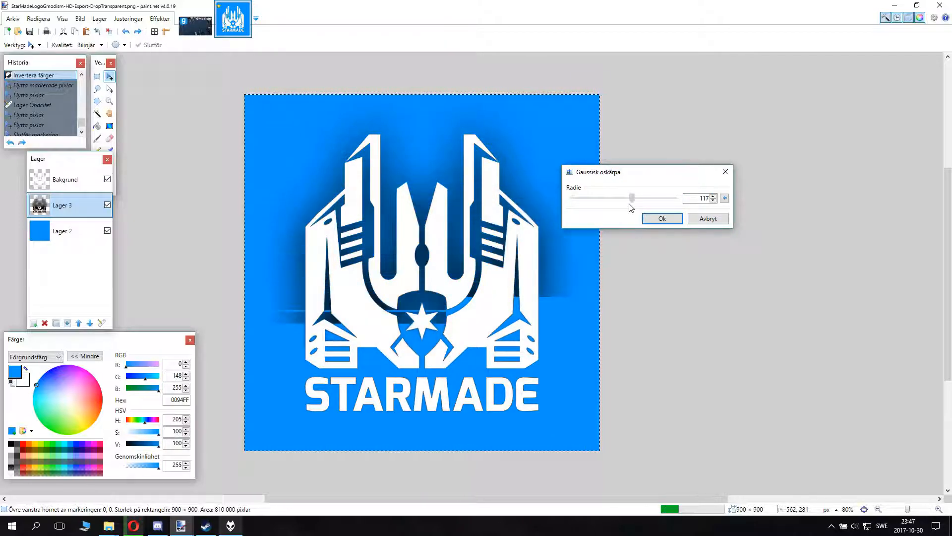
click(677, 200)
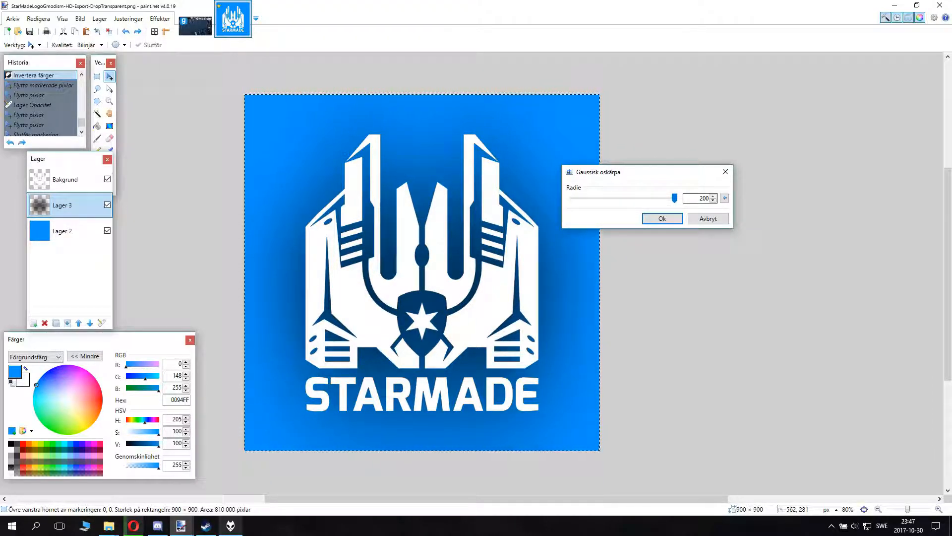
drag(676, 201, 586, 212)
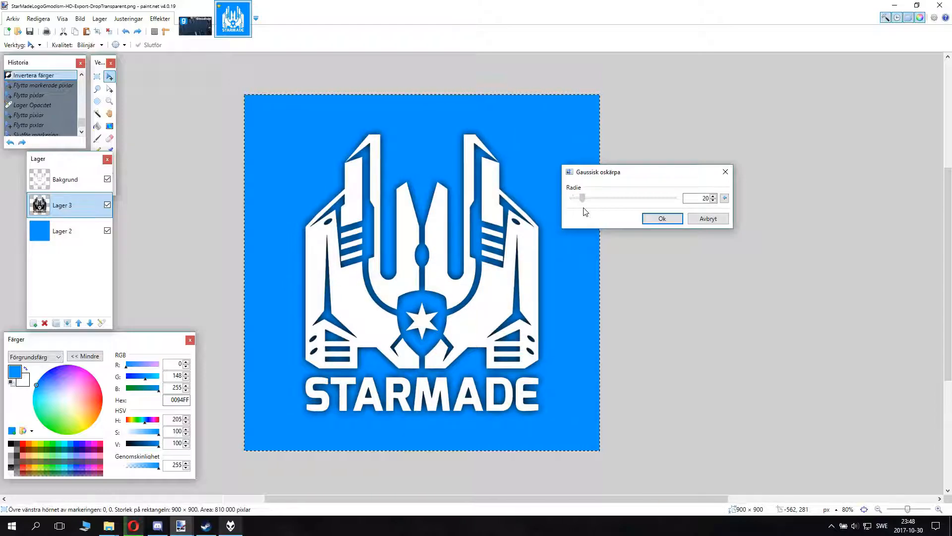
click(671, 224)
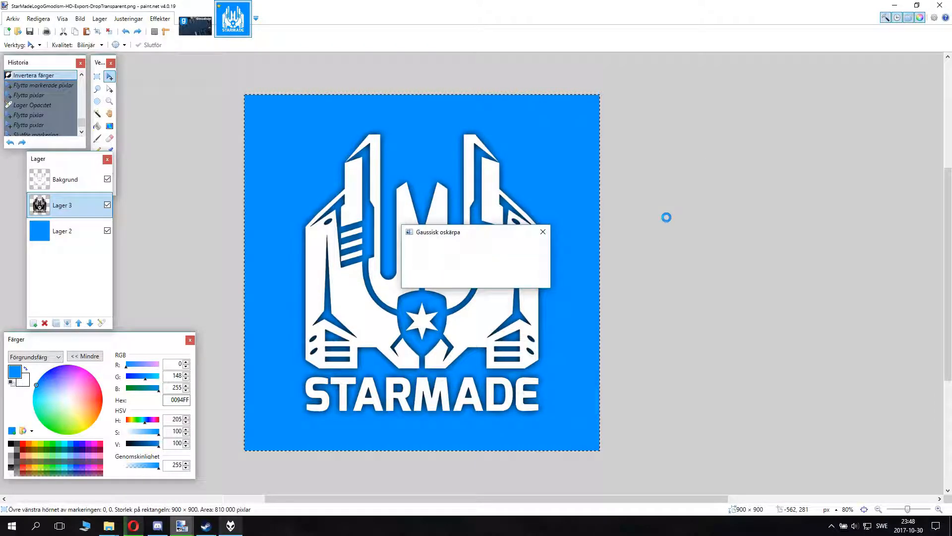
- Apply a second Gaussian blur to Lager 3 with a radius of 151
click(160, 19)
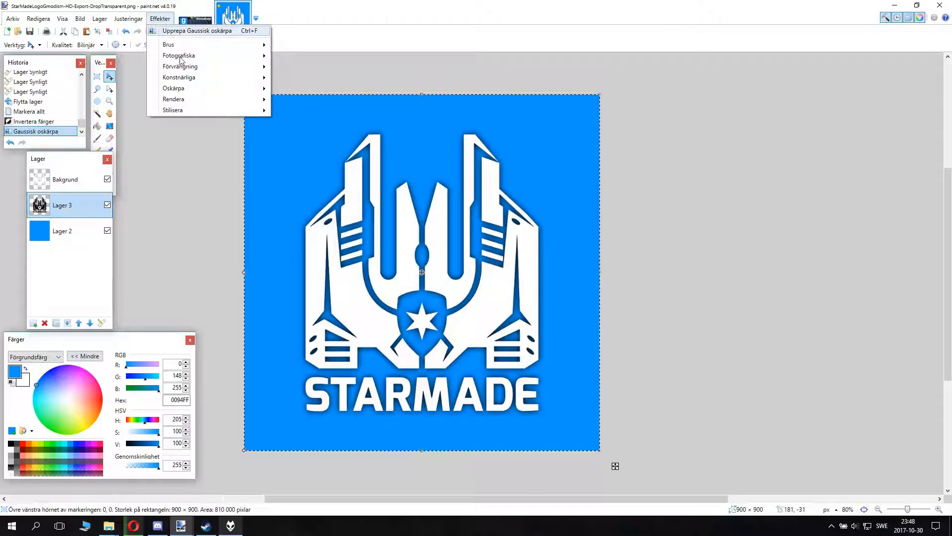
mouse_move(187, 58)
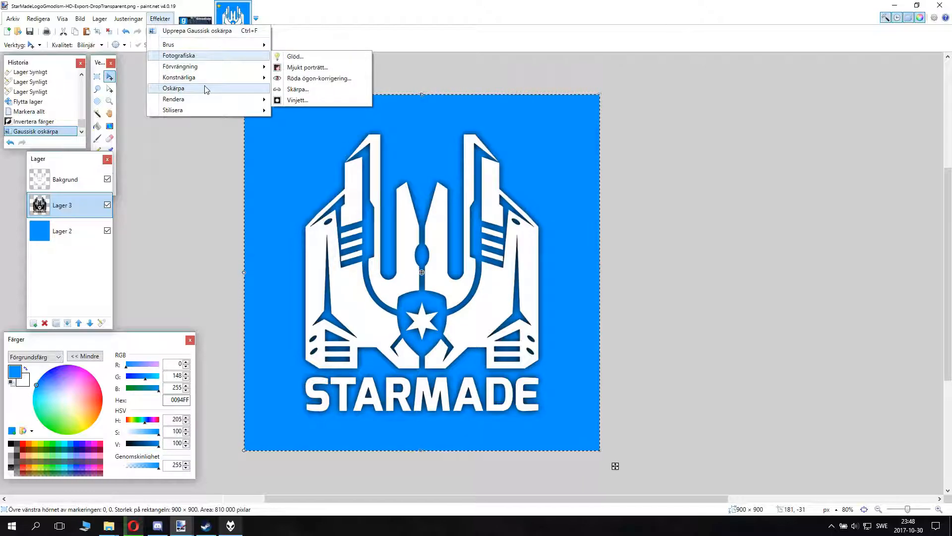
click(312, 111)
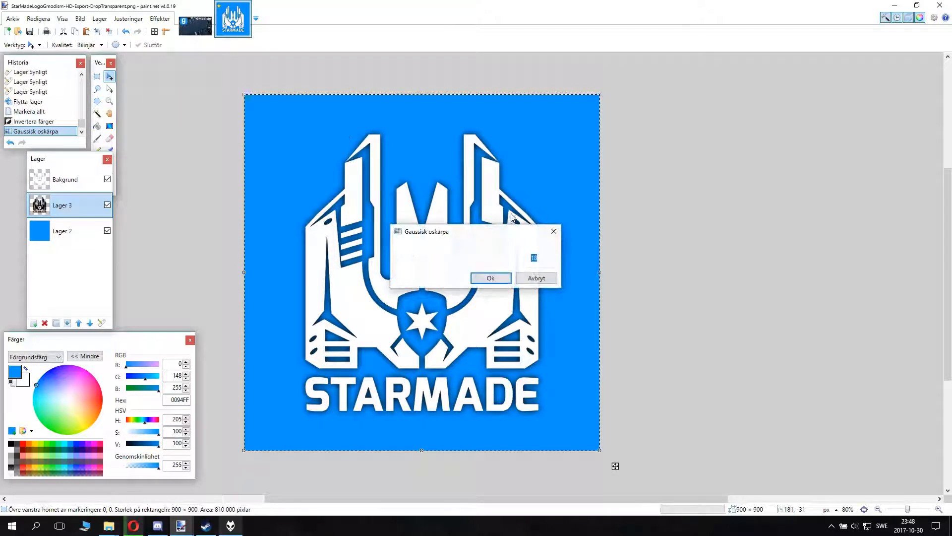
drag(543, 219, 620, 215)
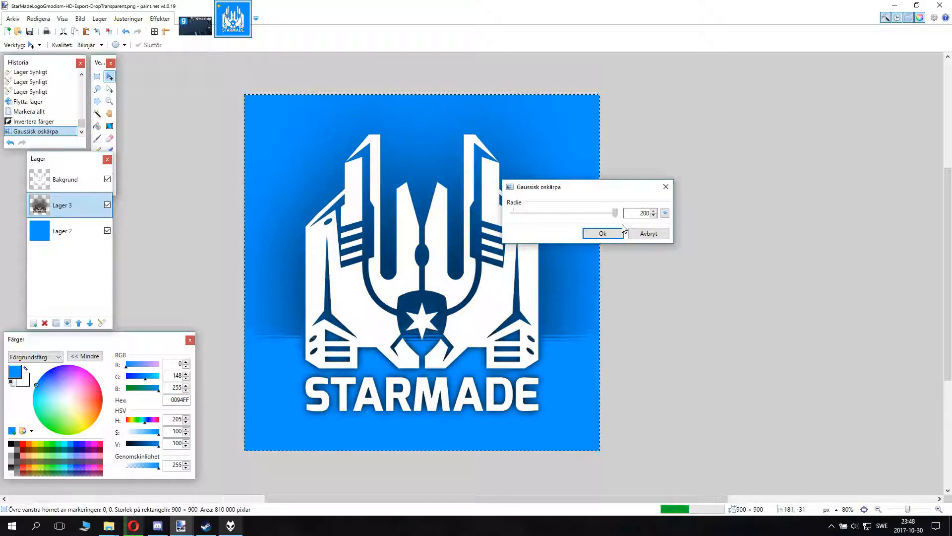
drag(589, 222, 587, 222)
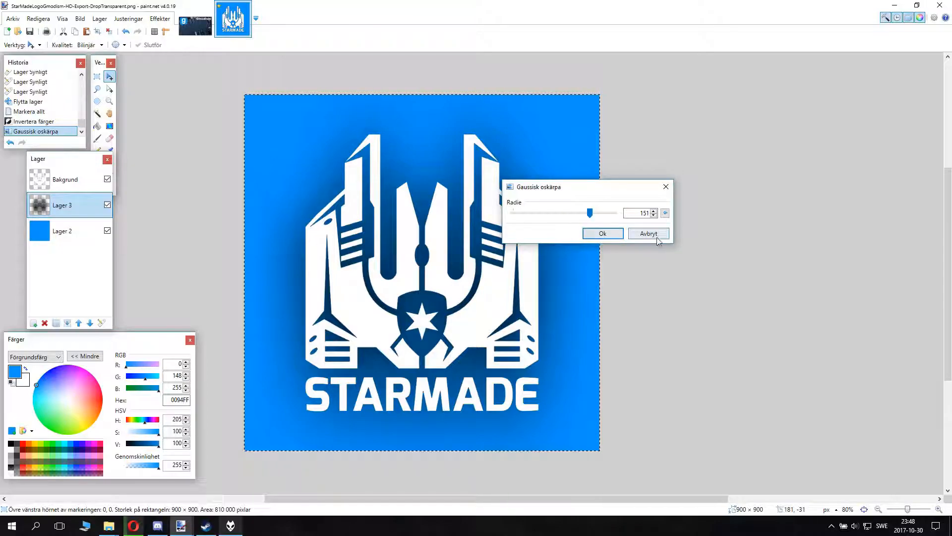
click(603, 234)
- Toggle the white Bakgrund layer's visibility to examine the blurred shadow alone and behind the logo at different sizes
click(107, 179)
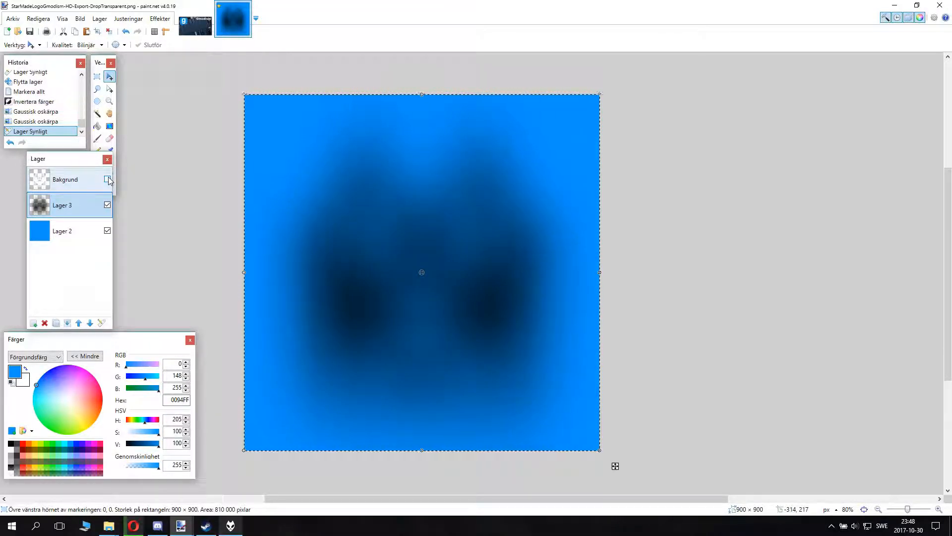
click(108, 179)
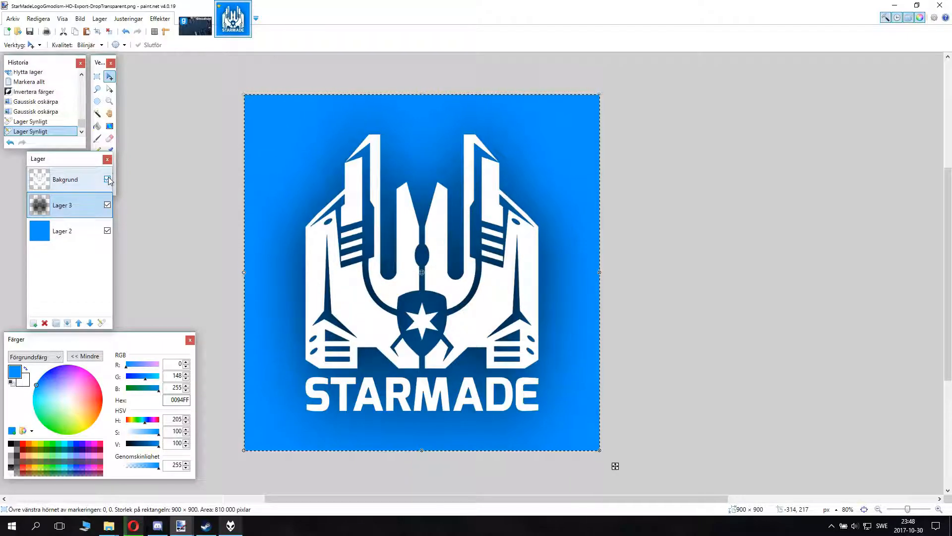
click(108, 179)
click(108, 179)
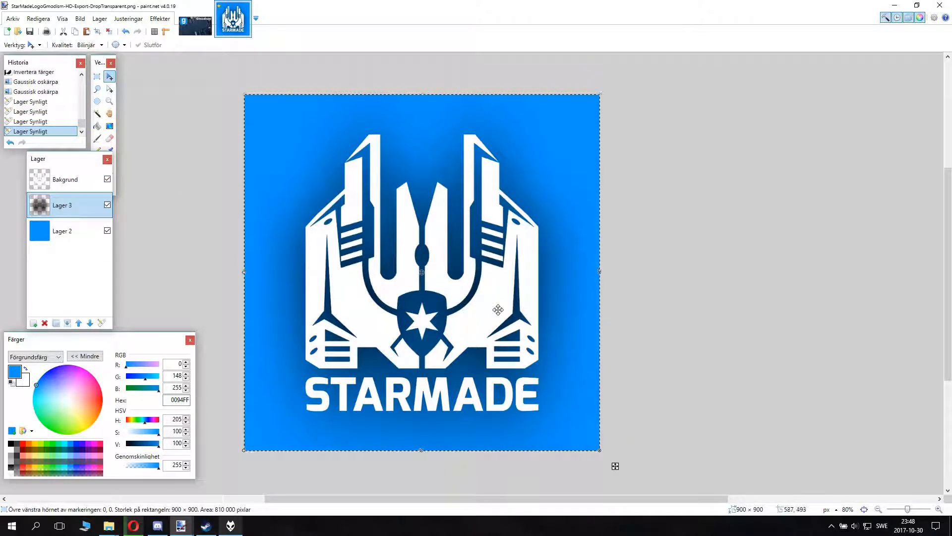
scroll(265, 253, down, 3)
scroll(234, 266, up, 2)
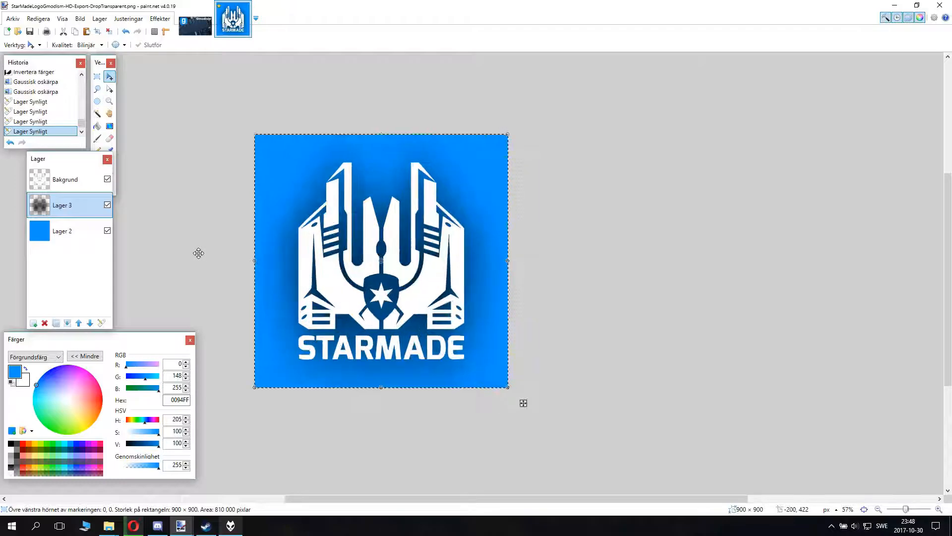
scroll(216, 247, up, 2)
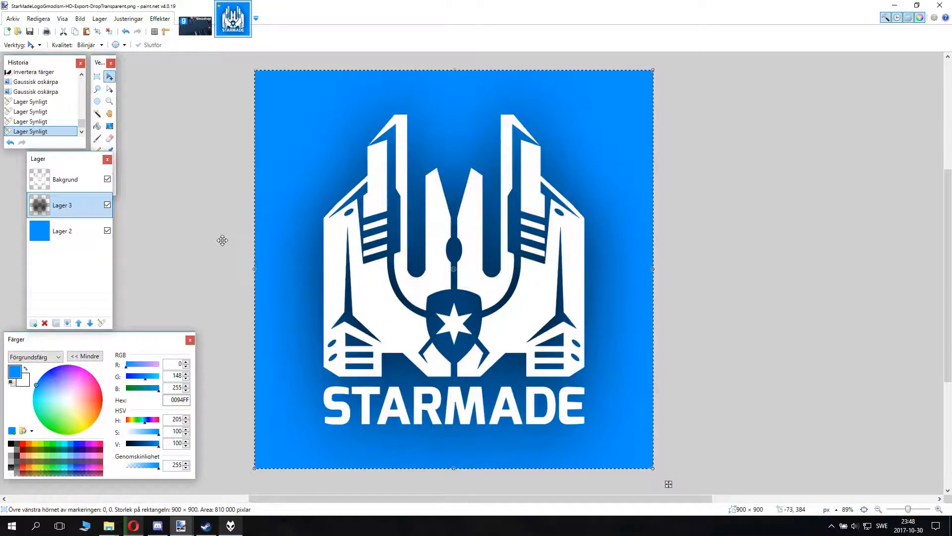
scroll(222, 240, down, 2)
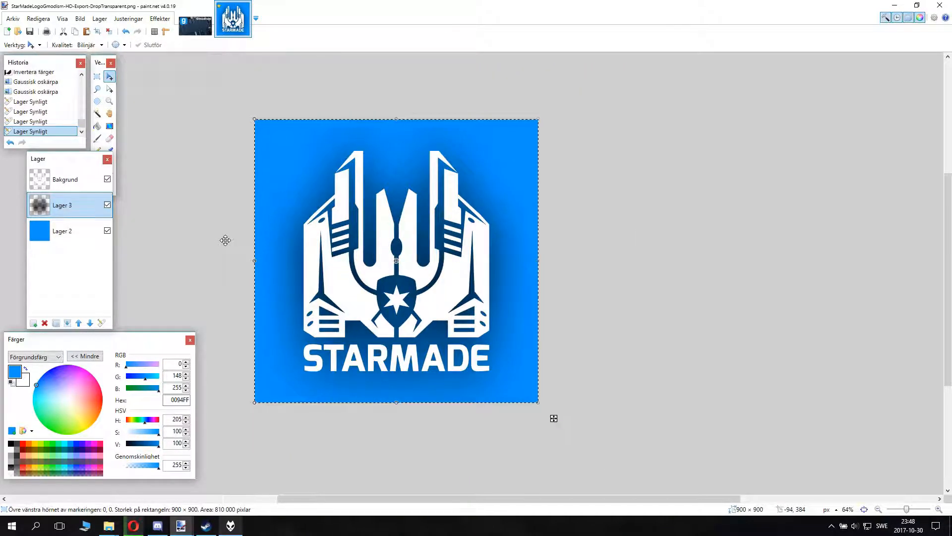
- Compare the logo with and without the blurred shadow by toggling Lager 3's visibility
click(107, 206)
click(107, 207)
click(107, 207)
click(108, 207)
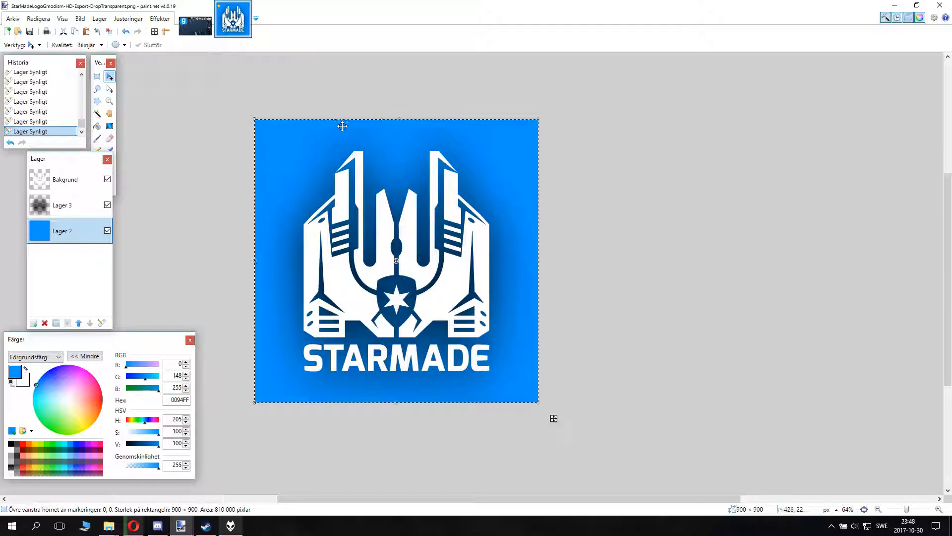
click(107, 206)
click(107, 207)
click(107, 206)
click(108, 207)
click(108, 206)
- Try shifting the blue Lager 2 and the blurred Lager 3, undoing each move
drag(310, 235, 327, 243)
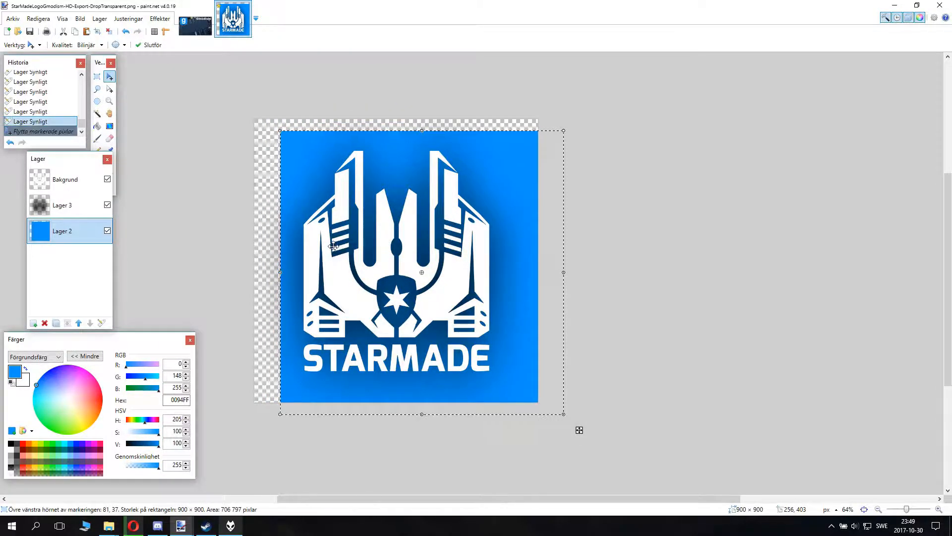
key(ctrl+z)
click(57, 204)
mouse_move(364, 205)
mouse_down()
mouse_move(387, 216)
mouse_move(296, 172)
mouse_move(397, 287)
mouse_move(490, 244)
mouse_up()
key(ctrl+z)
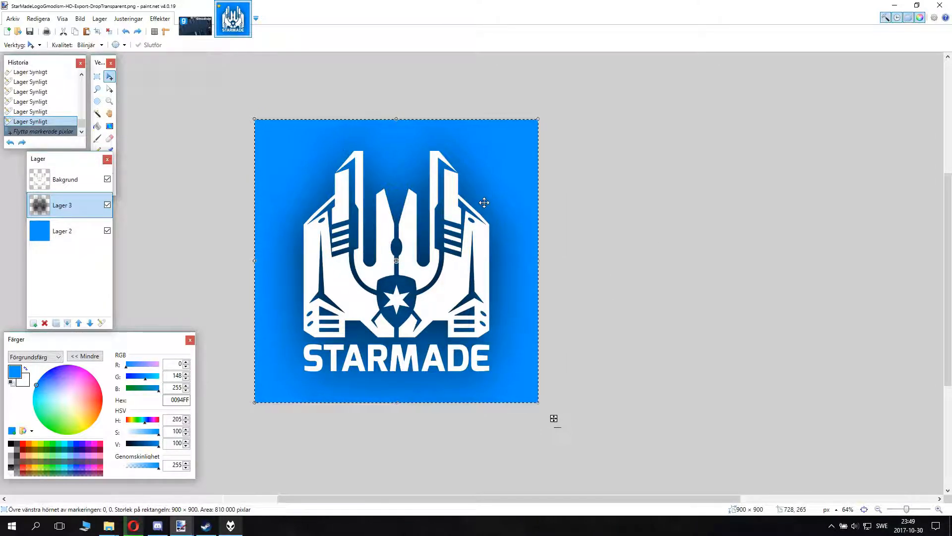
- Save a merged 32-bit PNG copy with the blue background as StarMadeLogoGmodism-HD-Export-SpotlgihtShadow.png
key(ctrl+shift+s)
key(Right)
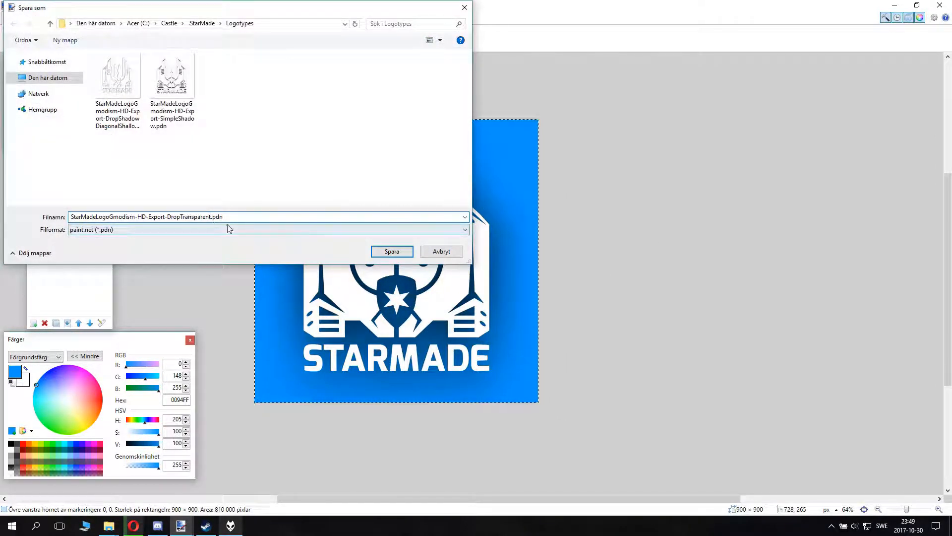
key(BackSpace)
key(BackSpace)
key(BackSpace)
key(BackSpace)
key(BackSpace)
key(BackSpace)
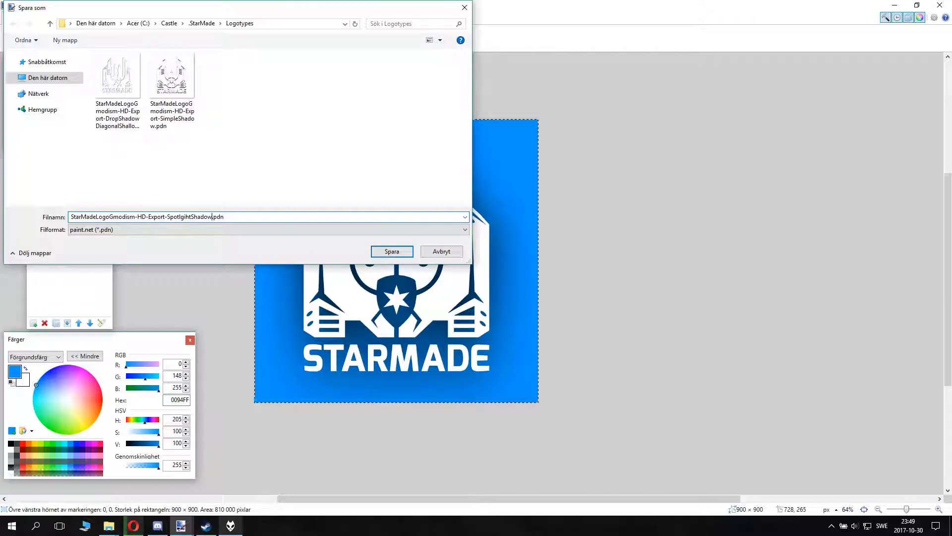
click(253, 230)
click(252, 266)
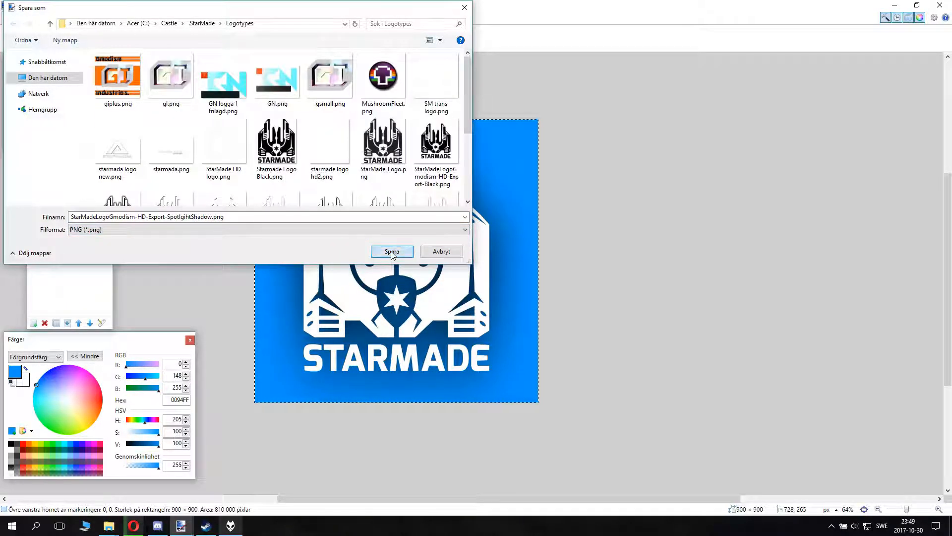
click(392, 251)
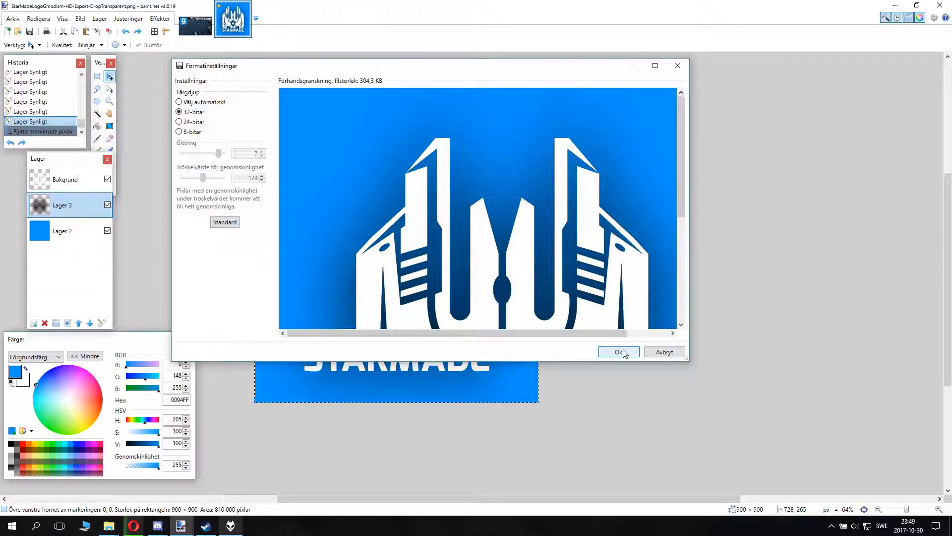
click(619, 351)
click(473, 272)
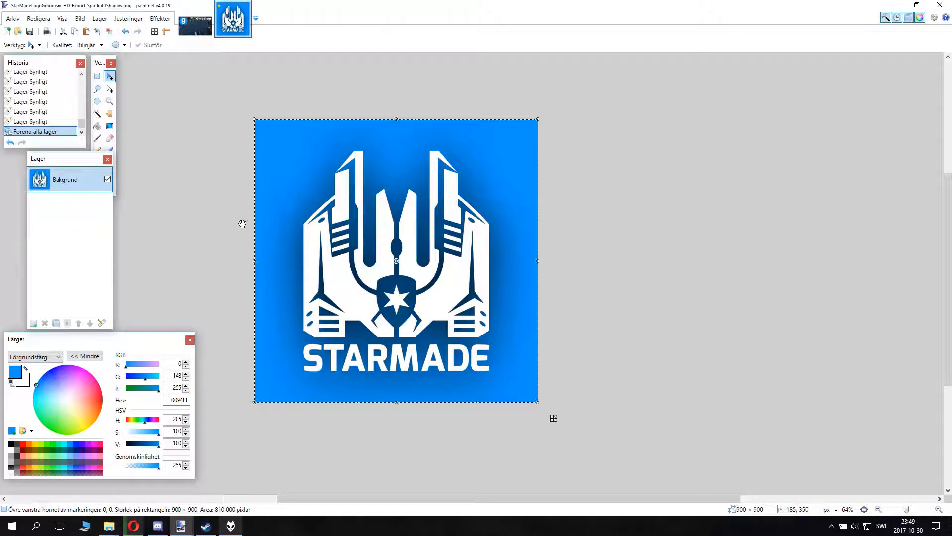
- Undo the layer merge and save the transparent version as a merged PNG, overwriting StarMadeLogoGmodism-HD-Export-SpotlgihtShadow.png
key(ctrl+z)
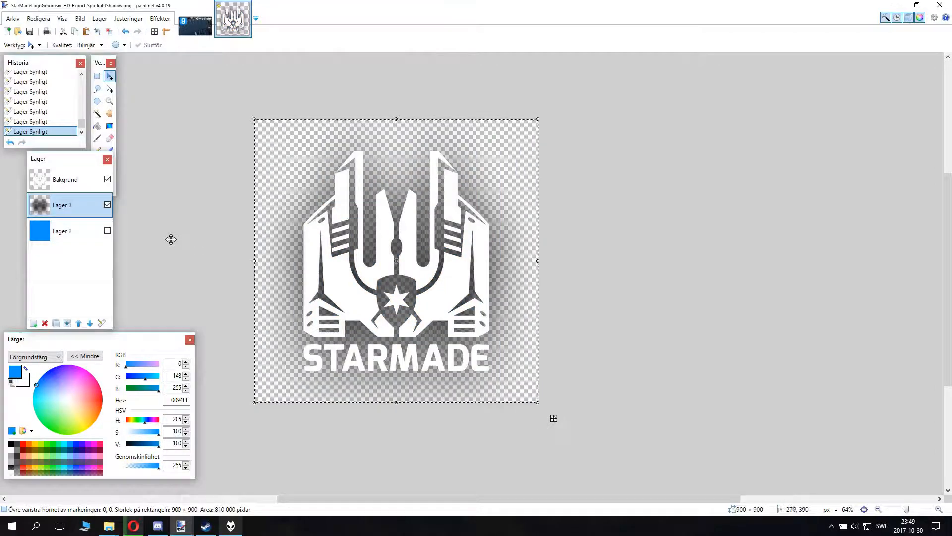
key(ctrl+shift+s)
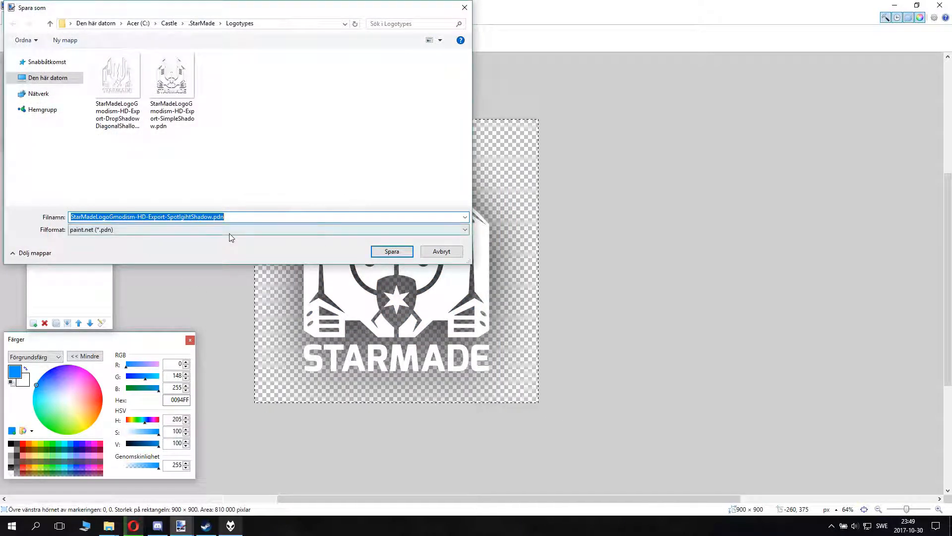
click(304, 230)
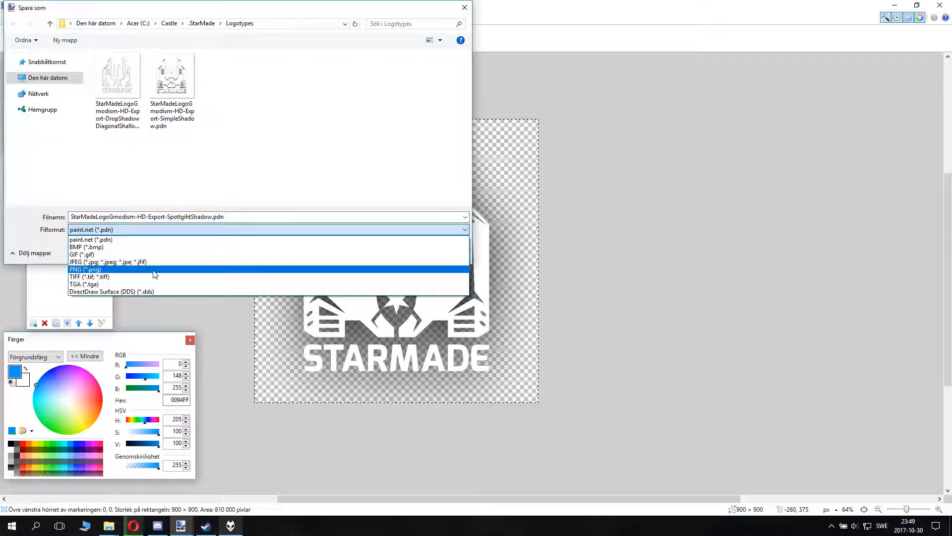
click(317, 264)
click(401, 251)
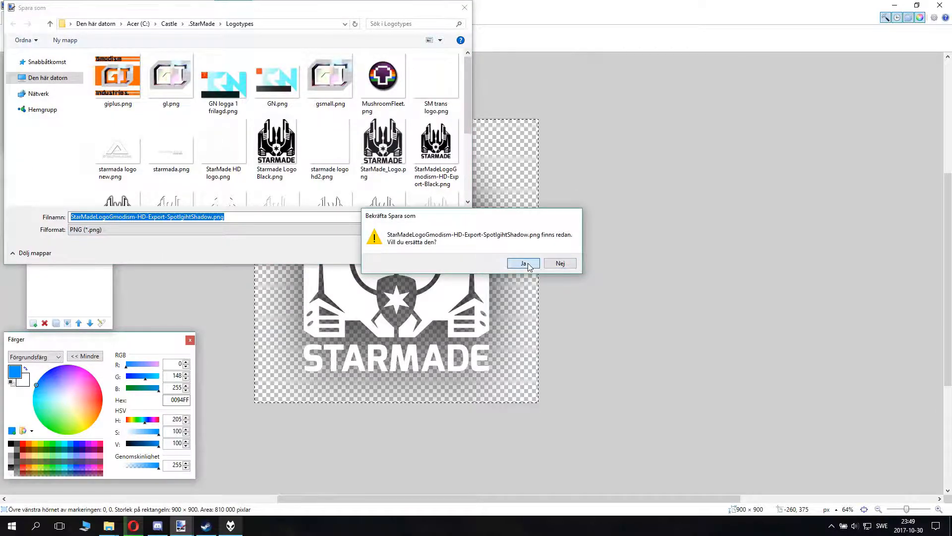
click(527, 262)
click(617, 351)
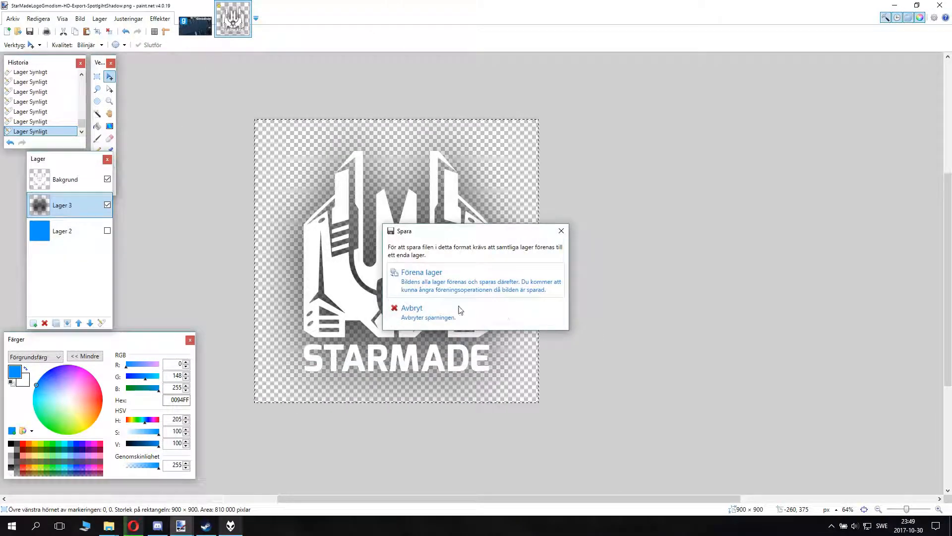
click(450, 277)
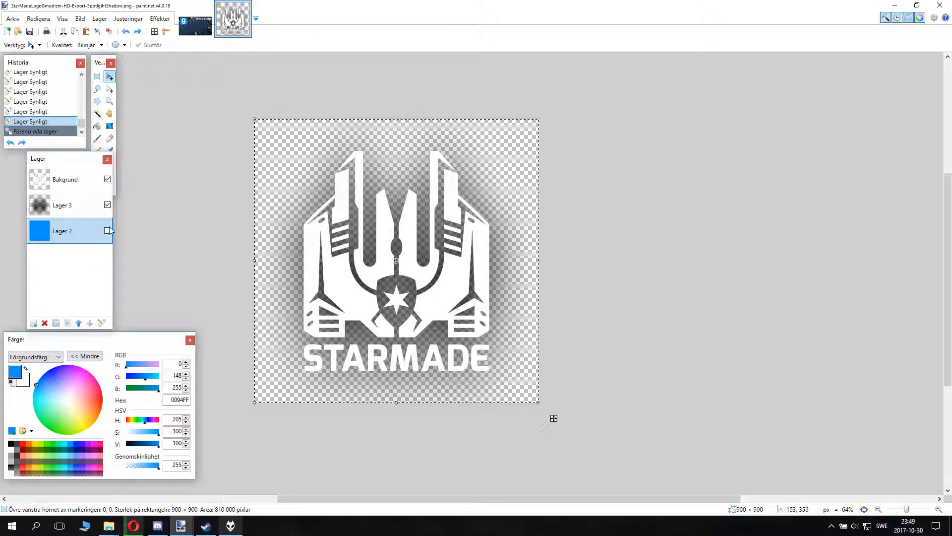
- Undo the history back to the inverted, unblurred state of Lager 3 and make that layer active
key(ctrl+z)
key(ctrl+z)
key(ctrl+z)
key(ctrl+z)
key(ctrl+z)
key(ctrl+z)
key(ctrl+z)
key(ctrl+z)
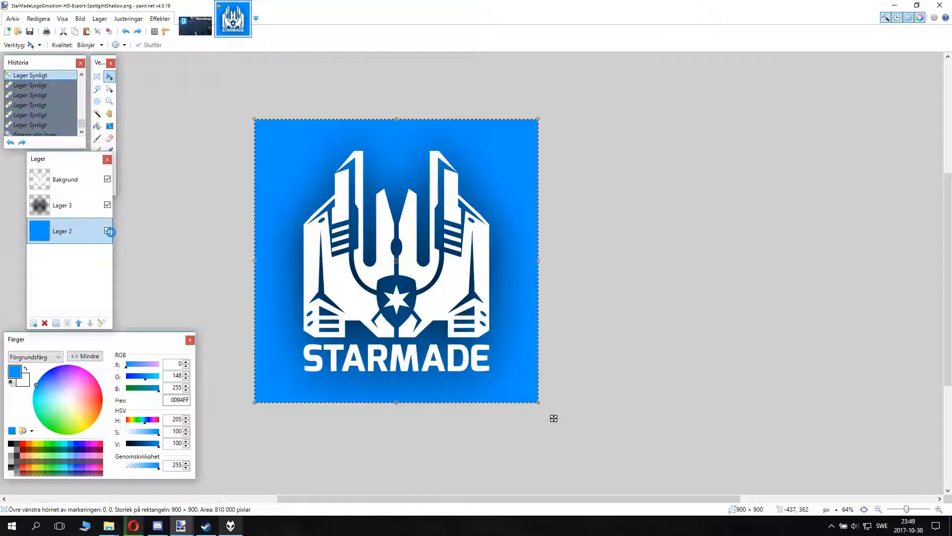
key(ctrl+z)
key(ctrl+z)
key(ctrl+z)
key(ctrl+z)
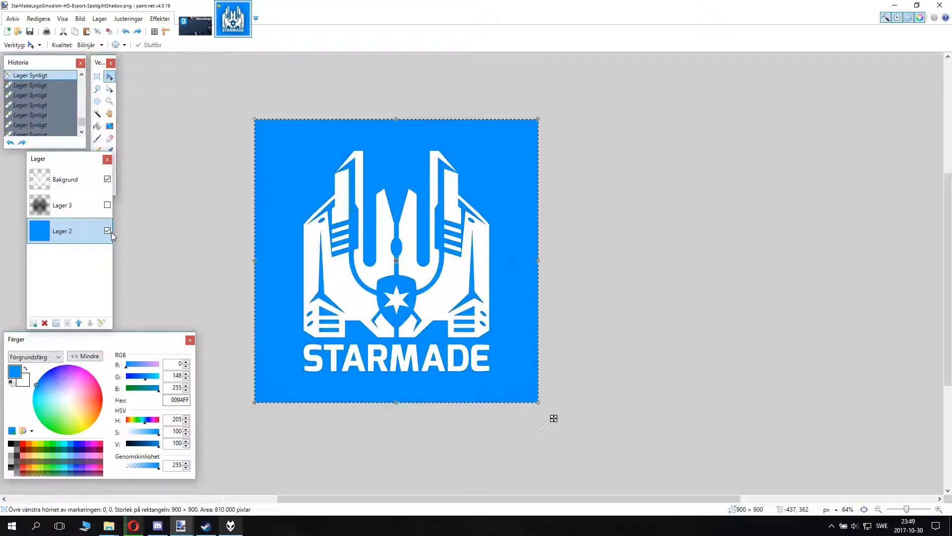
key(ctrl+y)
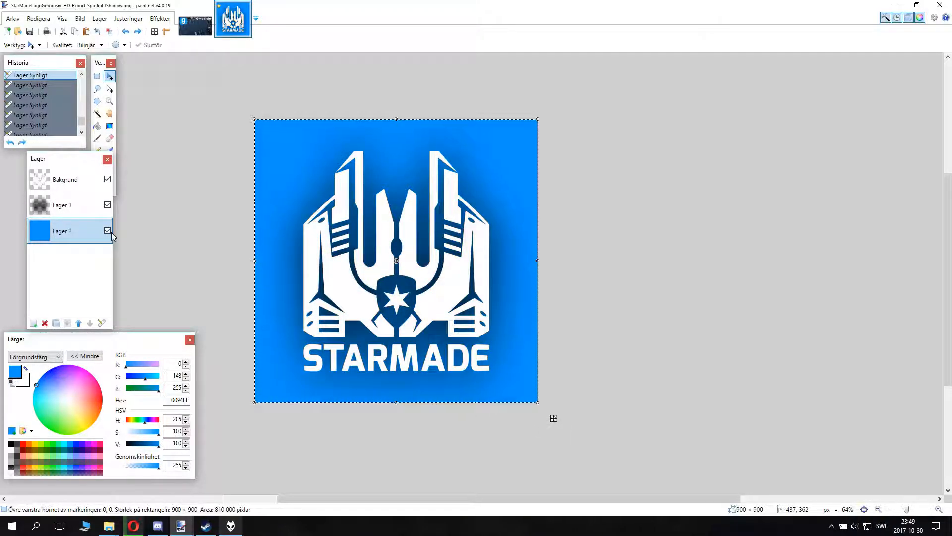
key(ctrl+z)
key(ctrl+z)
key(ctrl+z)
key(ctrl+z)
click(92, 206)
click(128, 19)
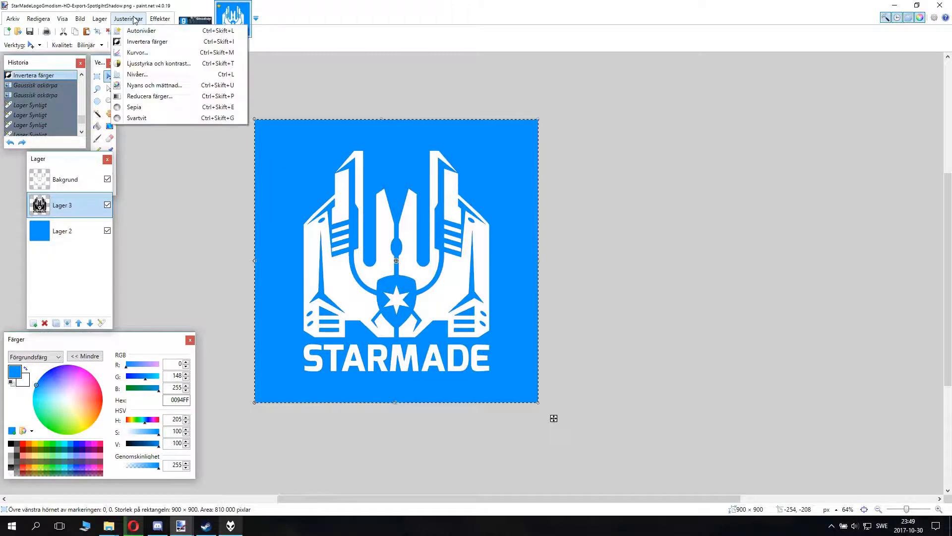
mouse_move(160, 19)
mouse_move(188, 69)
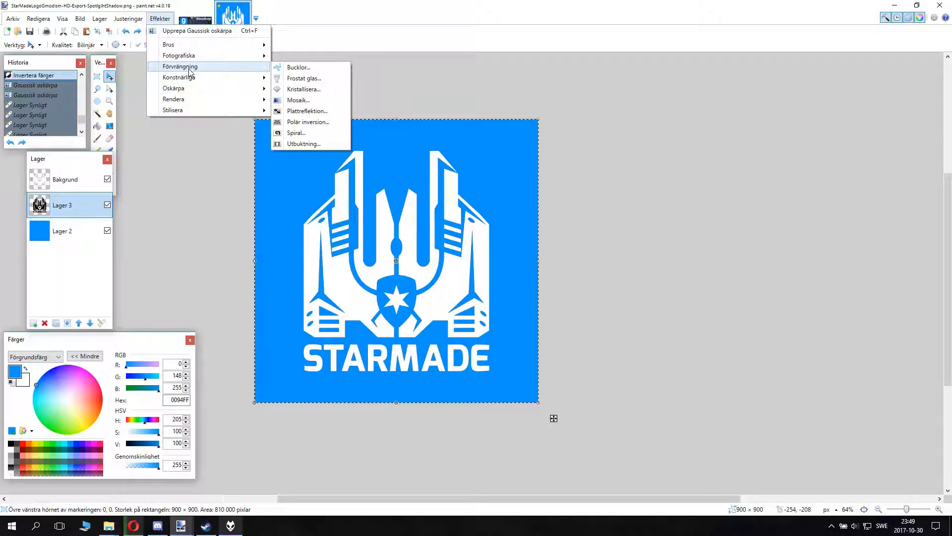
mouse_move(193, 89)
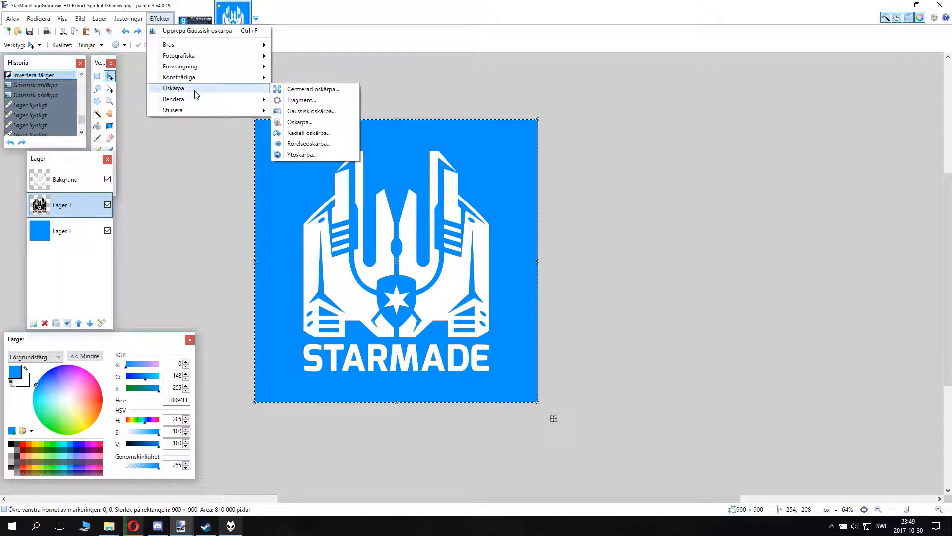
click(319, 114)
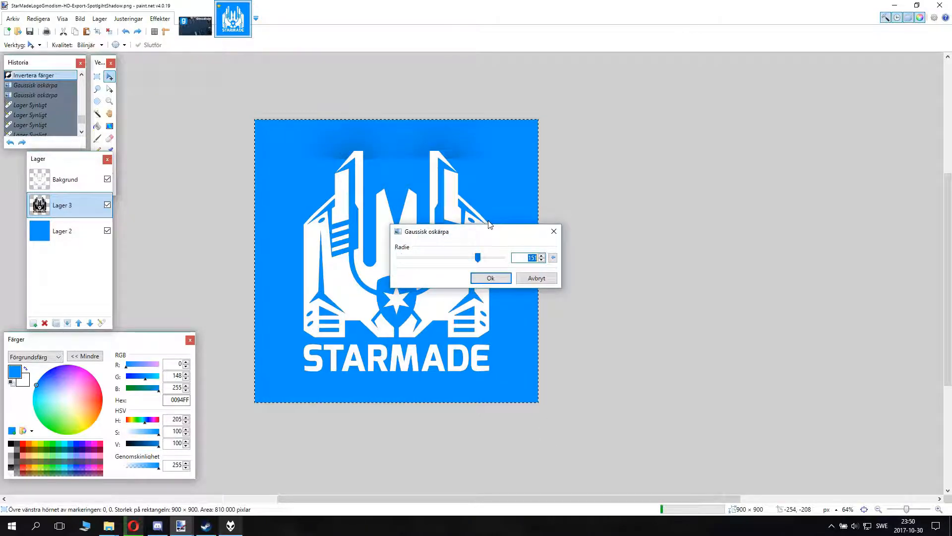
drag(496, 227, 419, 224)
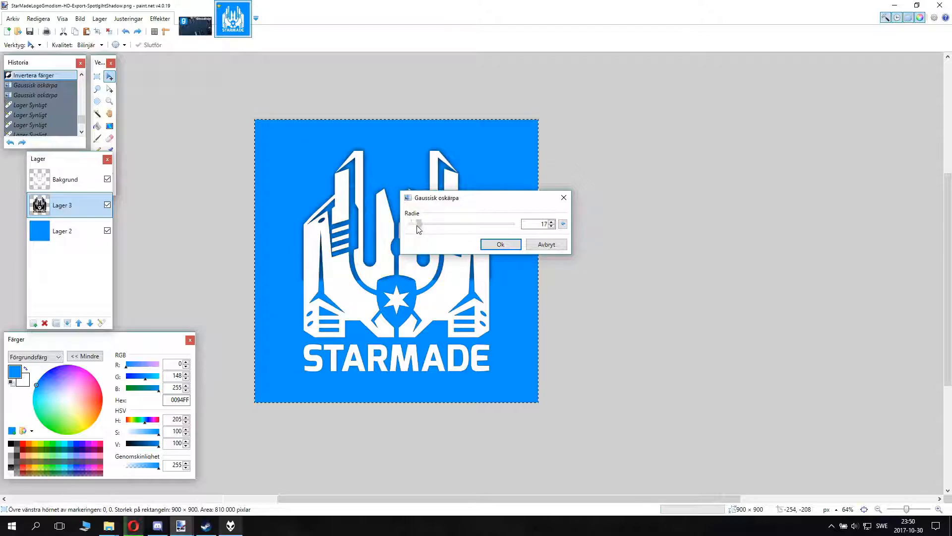
click(546, 244)
- Hide the white Bakgrund layer and apply a Gaussian blur with radius 16 to the black Lager 3
click(107, 179)
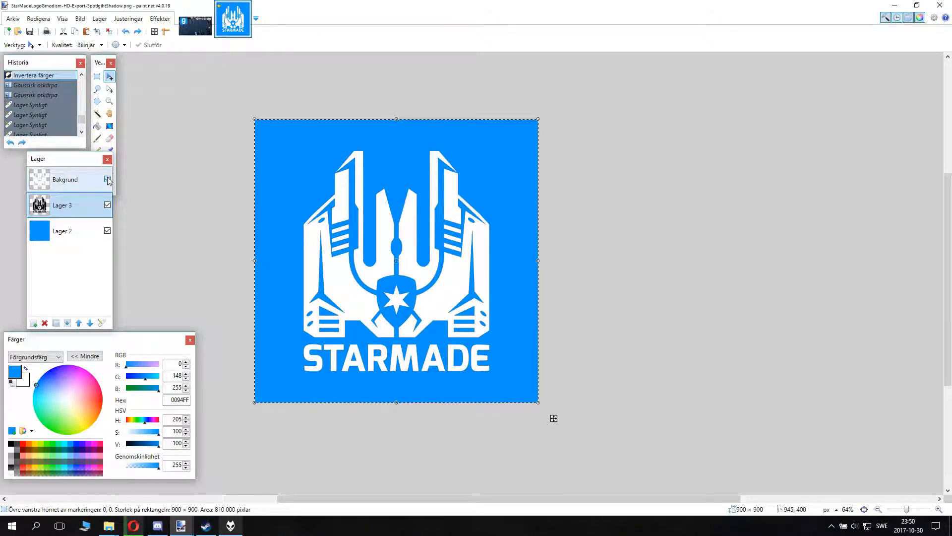
key(ctrl+r)
click(160, 18)
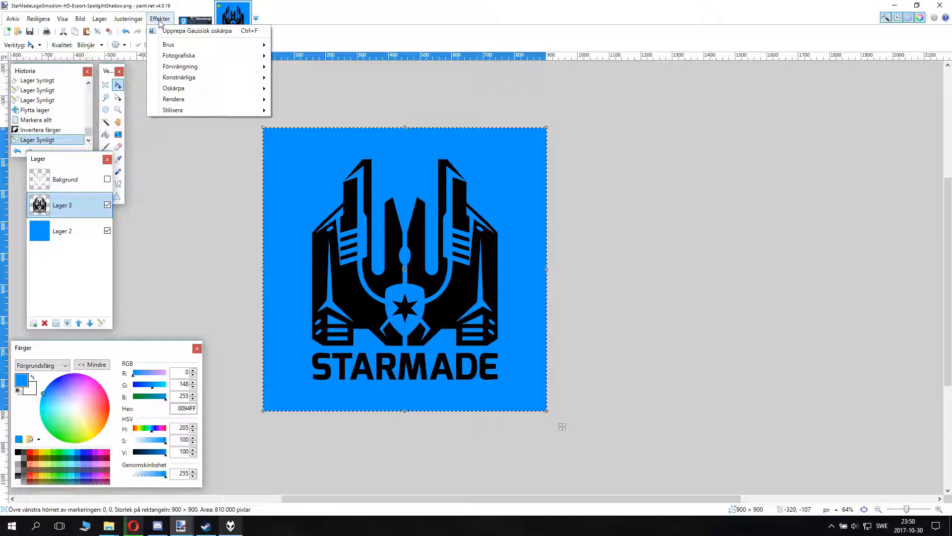
click(160, 19)
key(ctrl+r)
click(160, 19)
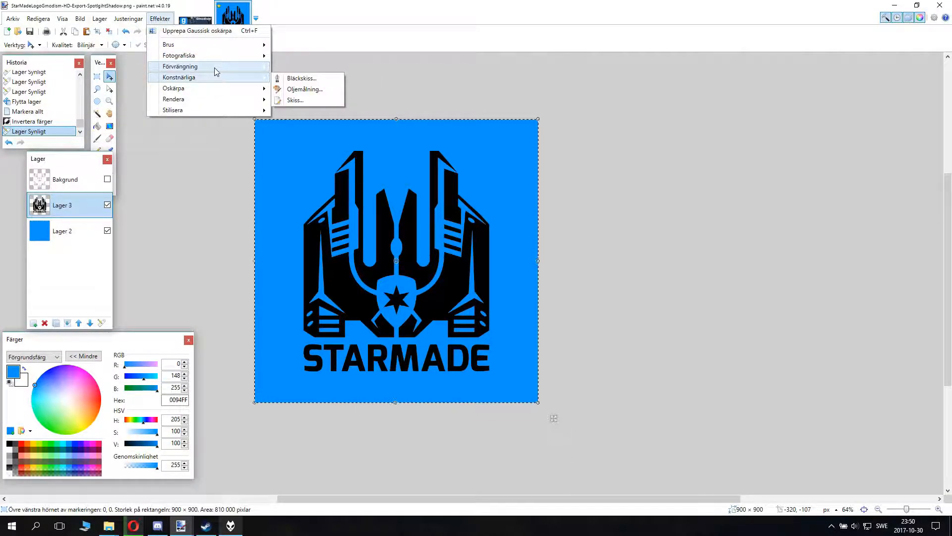
mouse_move(214, 89)
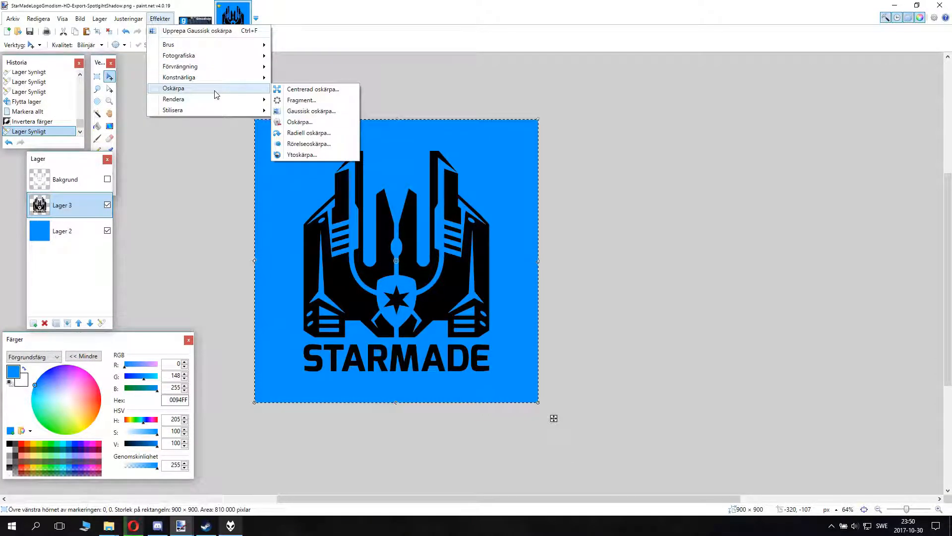
click(311, 111)
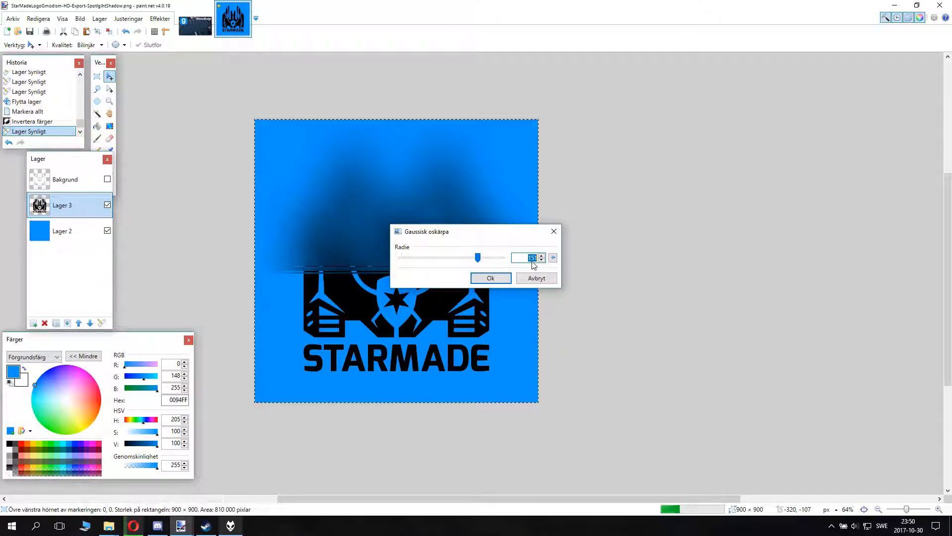
drag(474, 258, 408, 262)
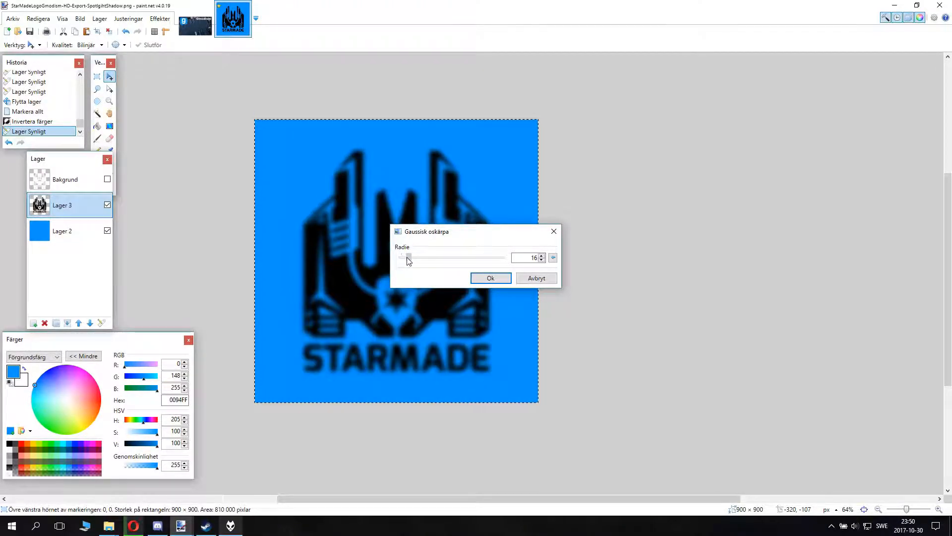
click(494, 280)
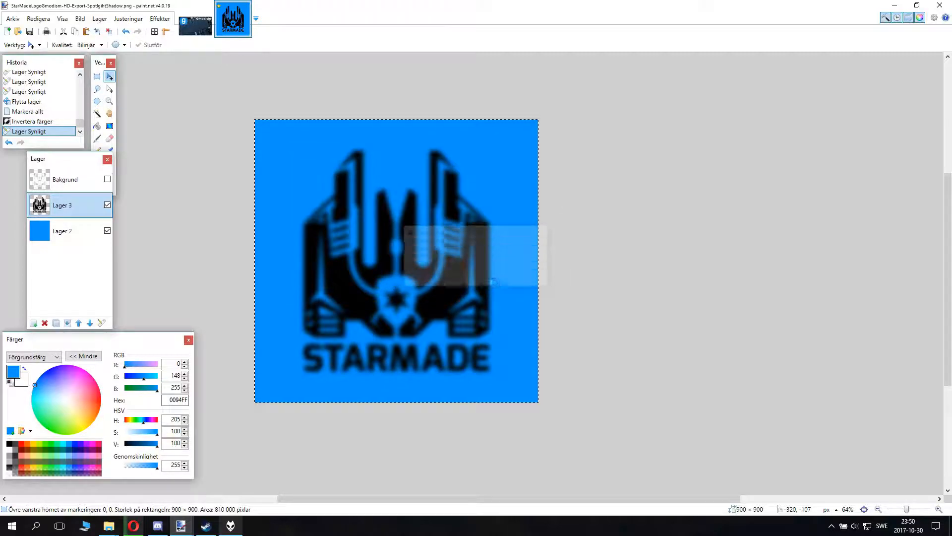
- Show the Bakgrund layer and shift the blurred Lager 3 diagonally to about 12, 9 pixels
click(107, 179)
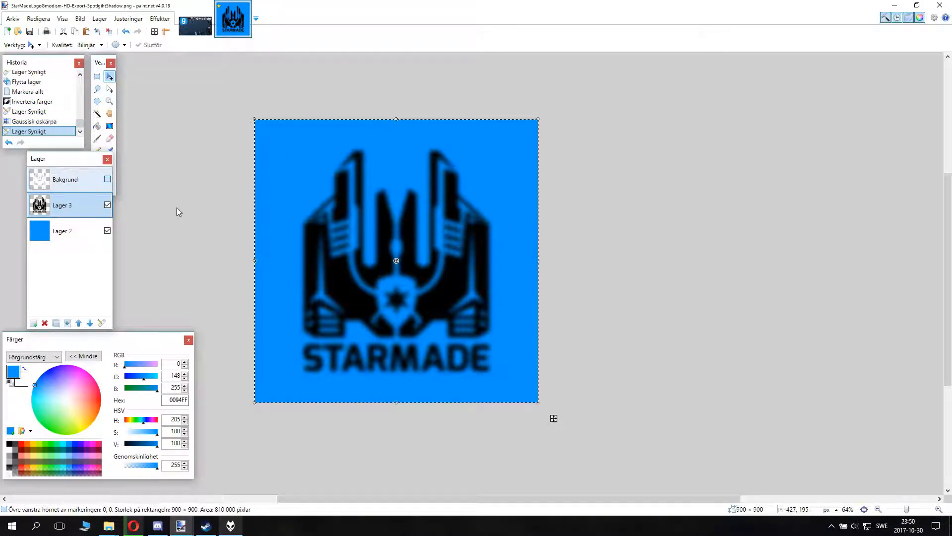
drag(426, 249, 431, 252)
scroll(397, 342, up, 5)
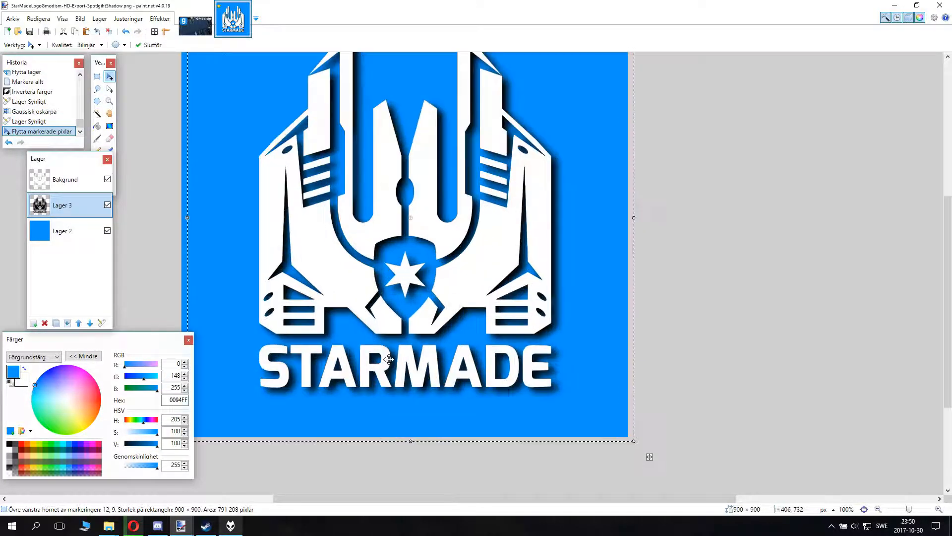
- Try other diagonal offsets for the blurred Lager 3 shadow and undo those moves
drag(404, 346, 493, 392)
scroll(674, 410, down, 5)
scroll(674, 410, up, 5)
mouse_move(593, 350)
mouse_down()
mouse_move(571, 338)
mouse_move(600, 362)
mouse_move(593, 353)
mouse_up()
drag(601, 399, 561, 374)
key(ctrl+z)
key(ctrl+z)
key(ctrl+z)
key(ctrl+z)
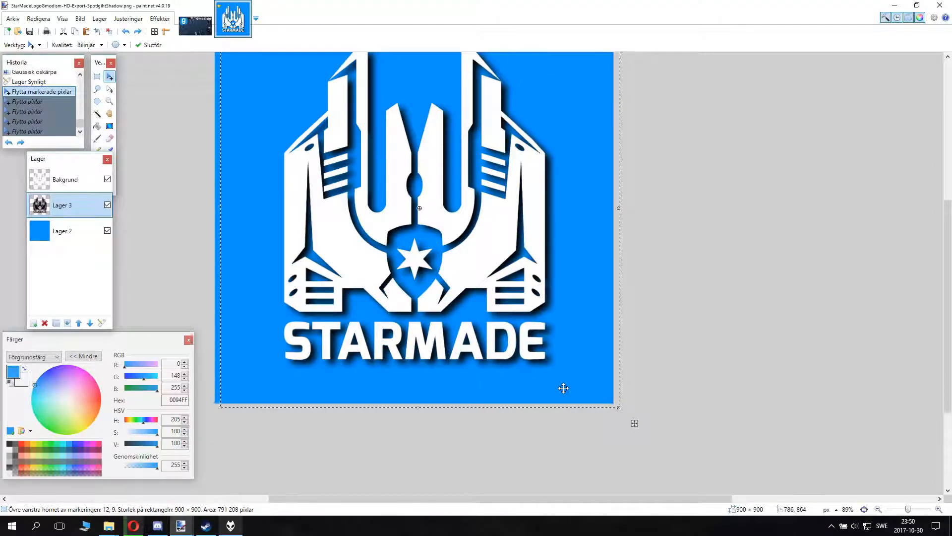
- Move the blurred Lager 3 shadow further down and right to about 19, 13 pixels, undoing any extra shift
scroll(564, 388, up, 3)
drag(545, 359, 552, 364)
scroll(643, 430, down, 1)
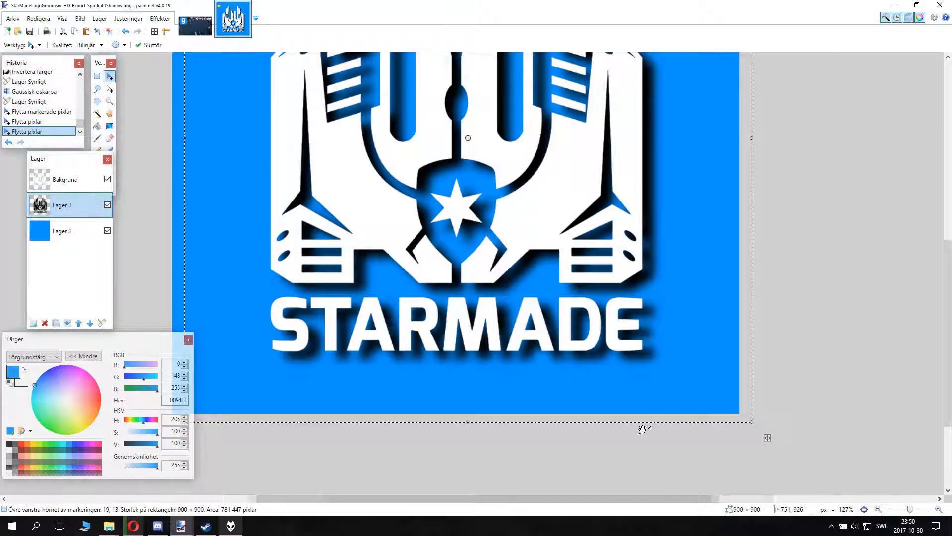
scroll(644, 430, down, 3)
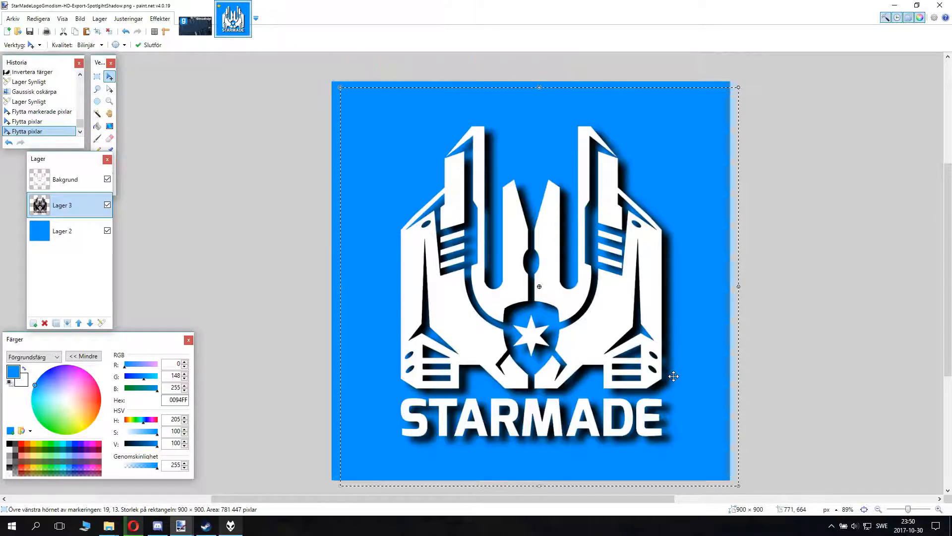
scroll(679, 378, down, 2)
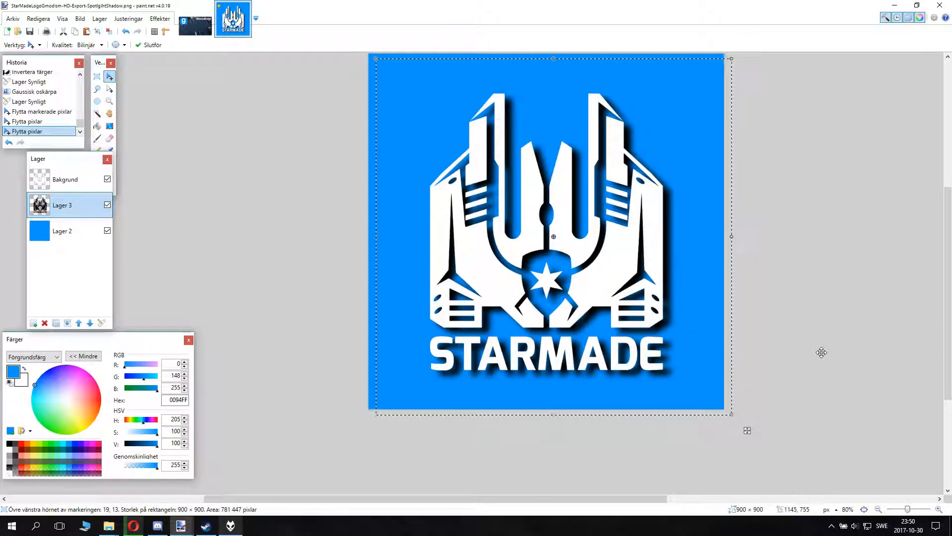
drag(692, 324, 692, 314)
key(ctrl+z)
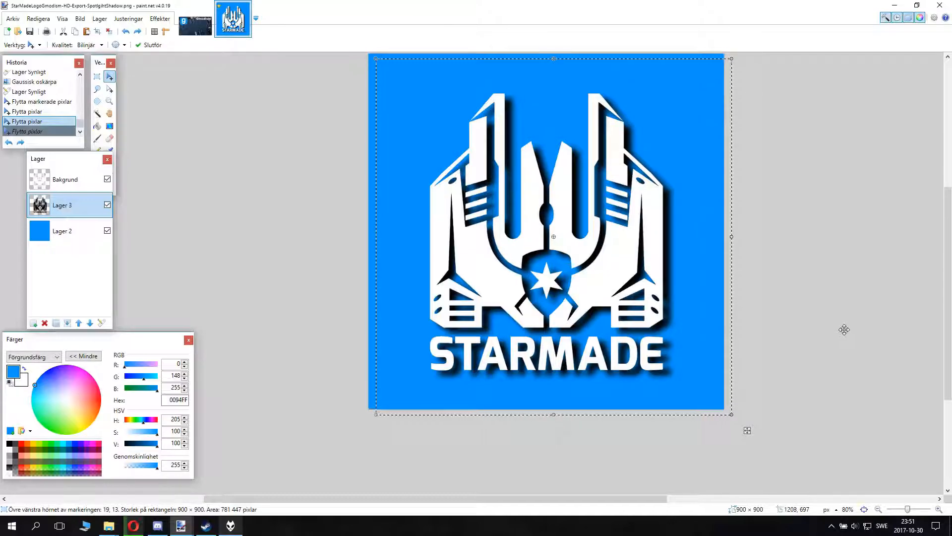
key(ctrl+shift+s)
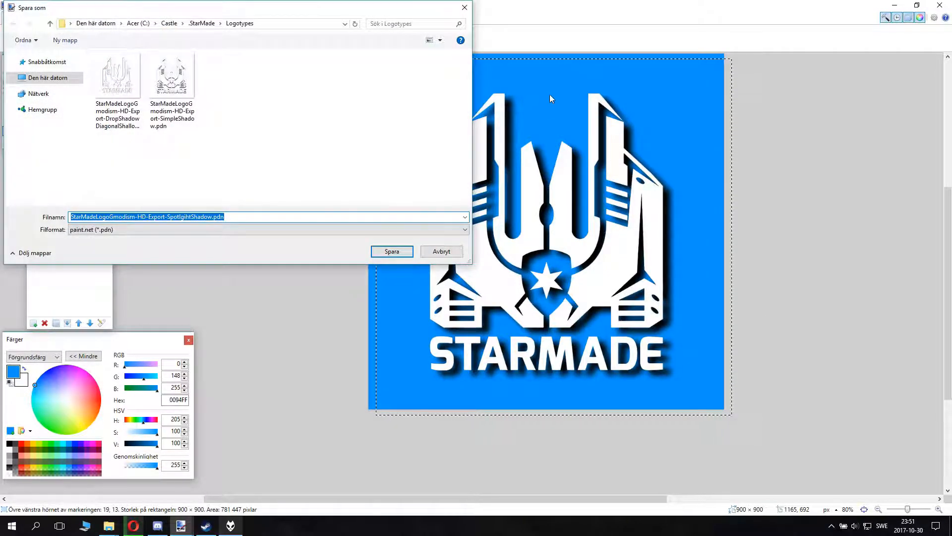
click(126, 229)
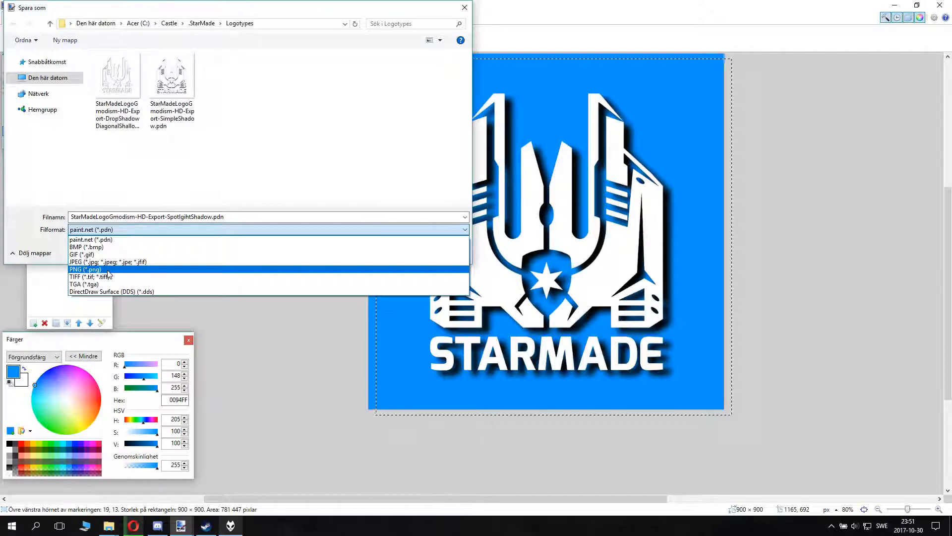
click(107, 270)
key(shift+Tab)
click(167, 217)
key(shift+End)
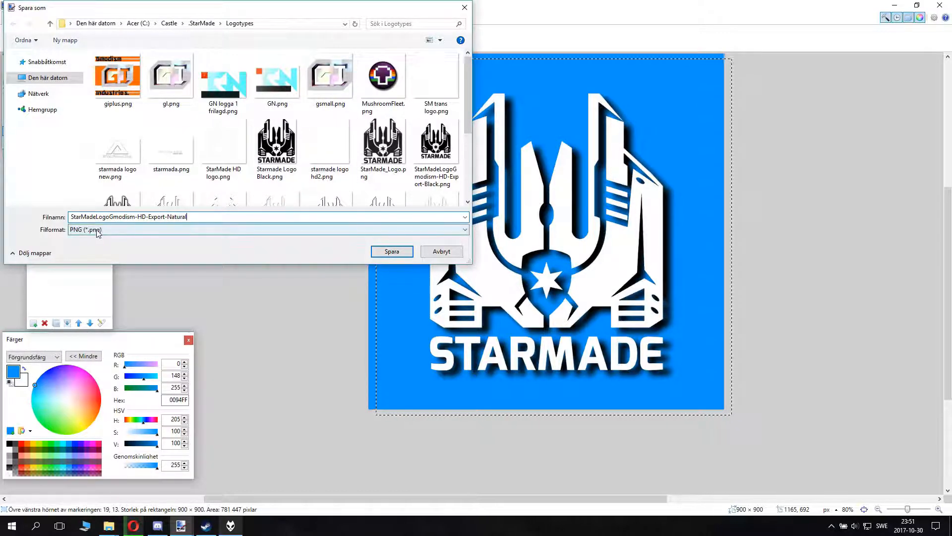
click(392, 252)
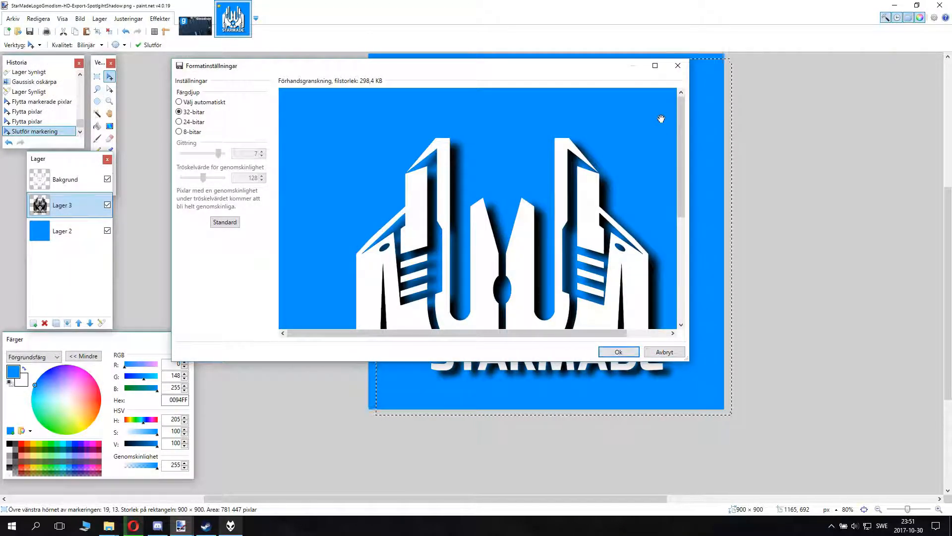
click(678, 66)
- Hide the blue Lager 2 and save a flattened PNG copy named StarMadeLogoGmodism-HD-Export-NaturalShadow
click(107, 230)
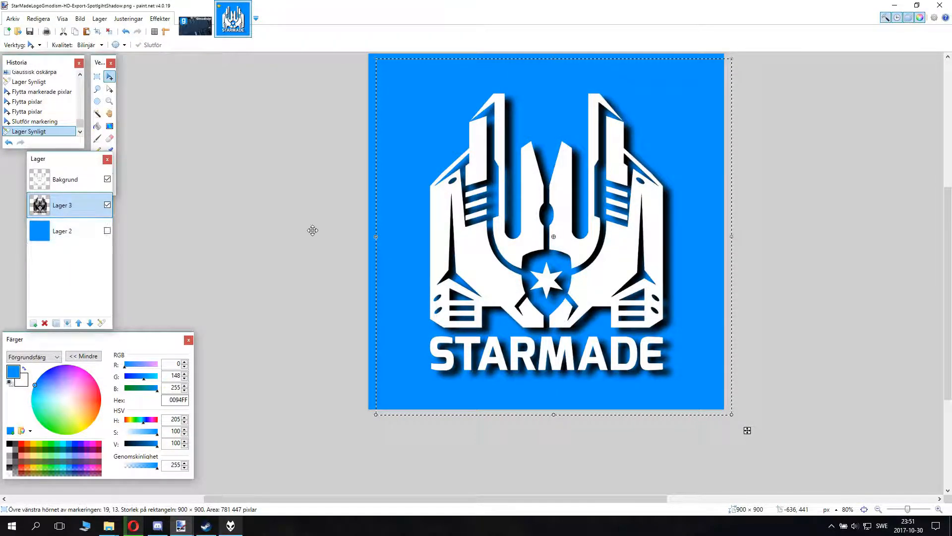
key(ctrl+shift+s)
click(248, 220)
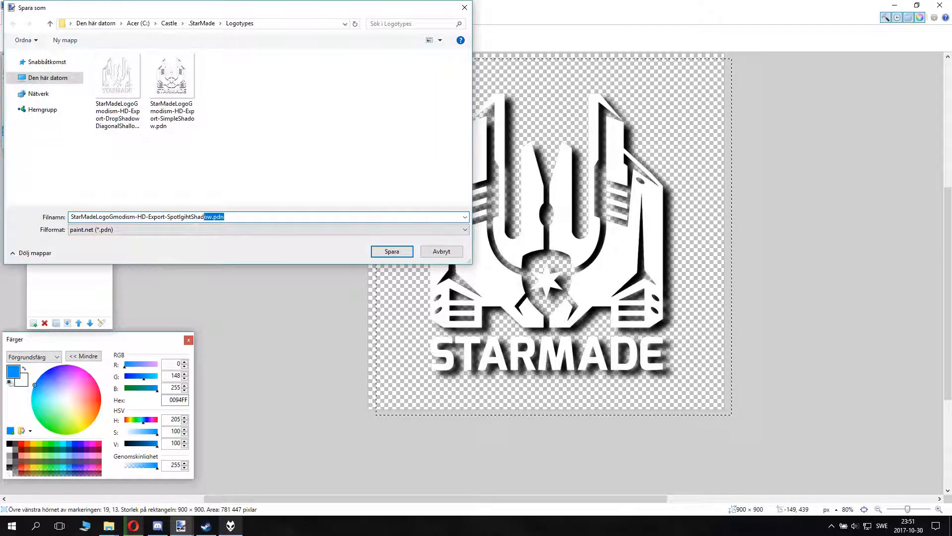
key(BackSpace)
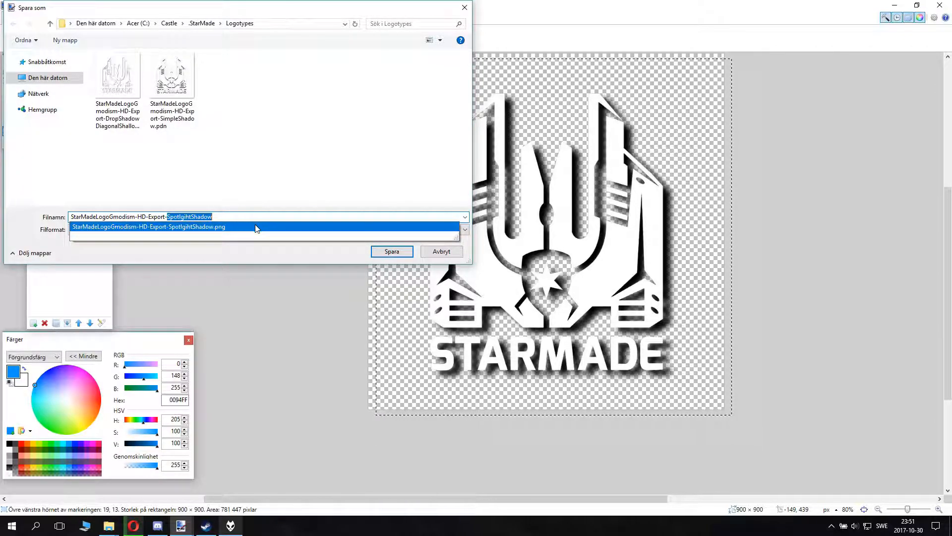
text(Natur)
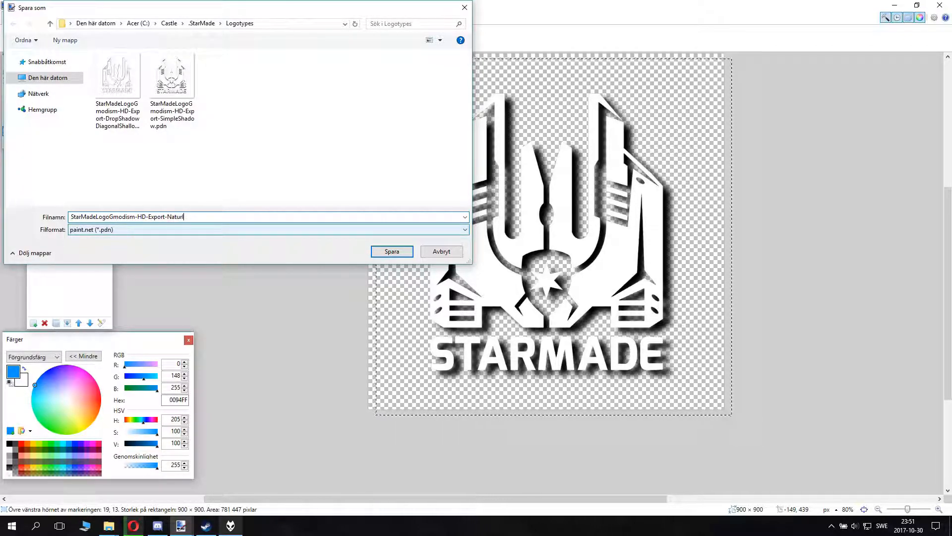
text(alShadow)
click(320, 233)
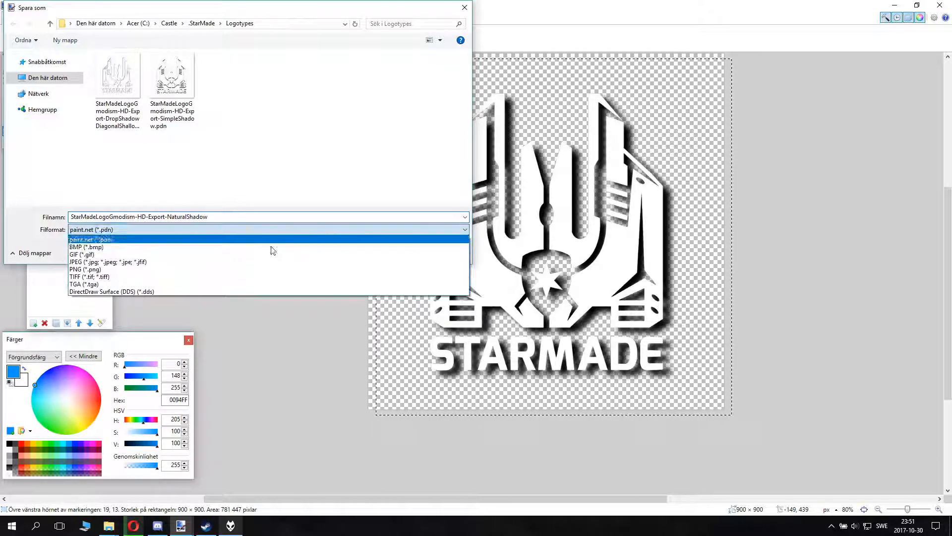
click(206, 265)
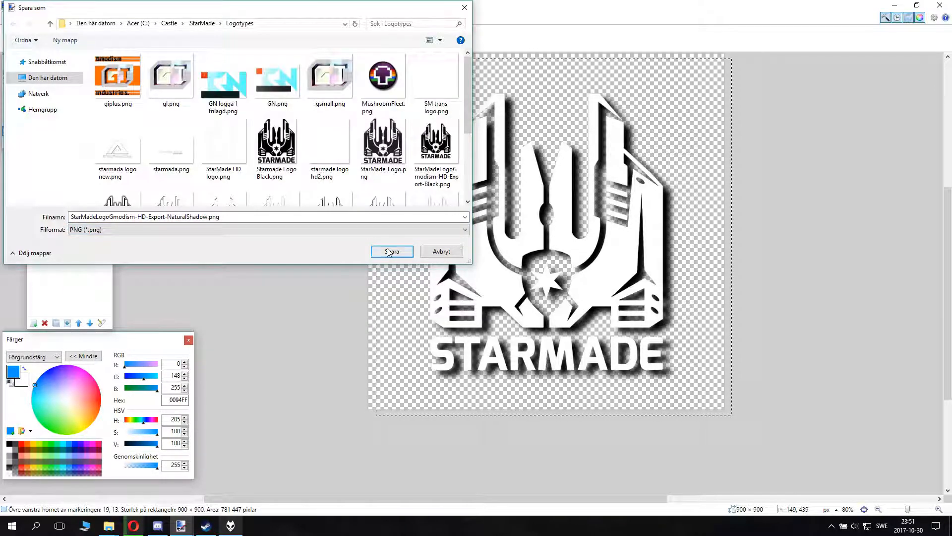
click(389, 252)
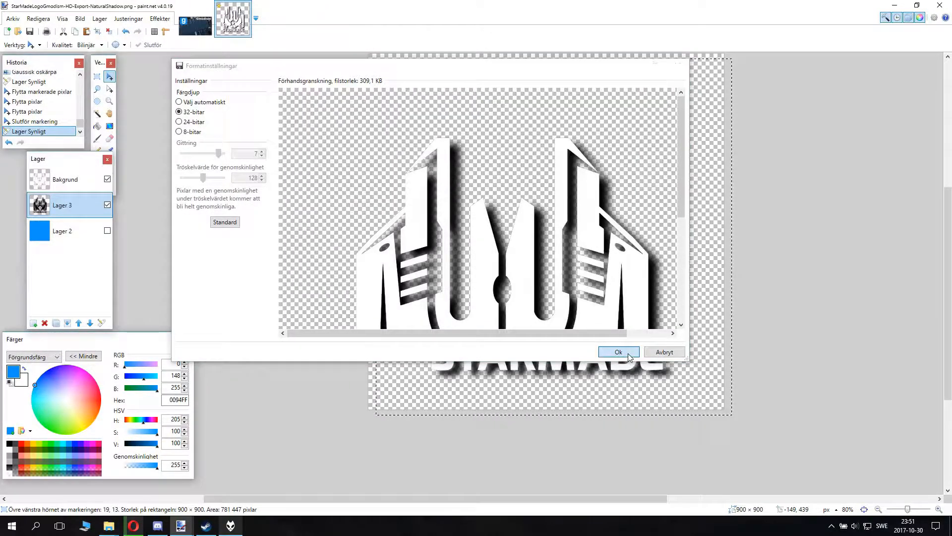
click(629, 356)
click(473, 282)
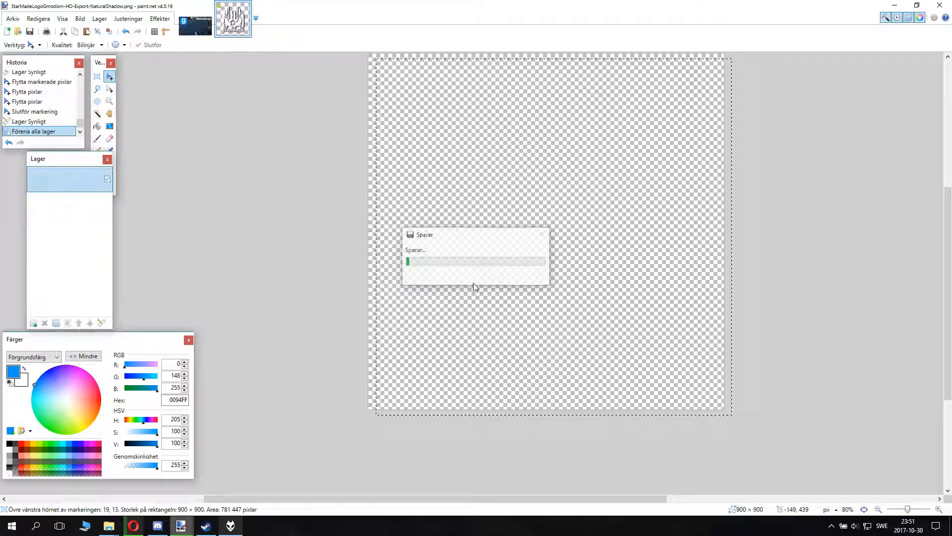
- Undo the flattening, layer visibility changes, shadow moves and Gaussian blur, back to the unblurred inverted Lager 3
scroll(469, 271, up, 3)
scroll(673, 279, down, 5)
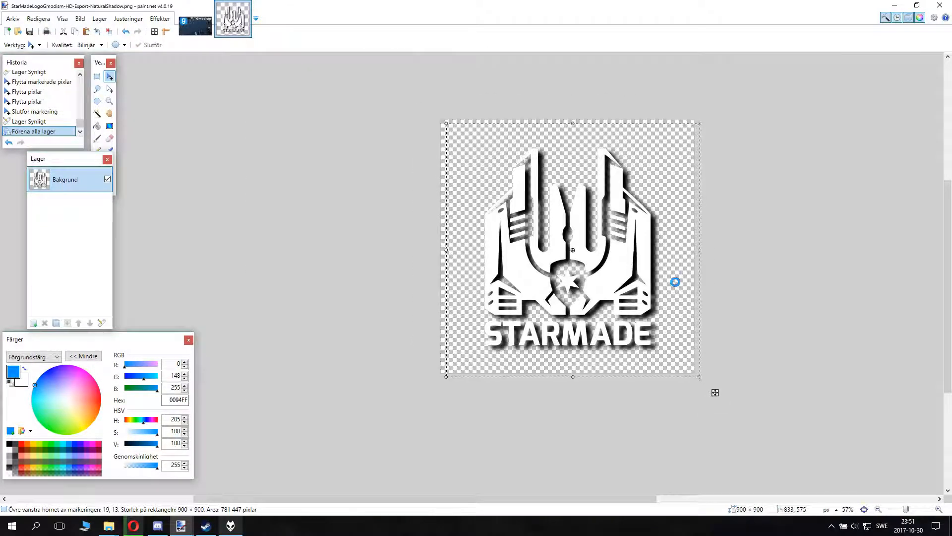
key(ctrl+z)
key(ctrl+z)
key(ctrl+z)
key(ctrl+z)
key(ctrl+z)
key(ctrl+z)
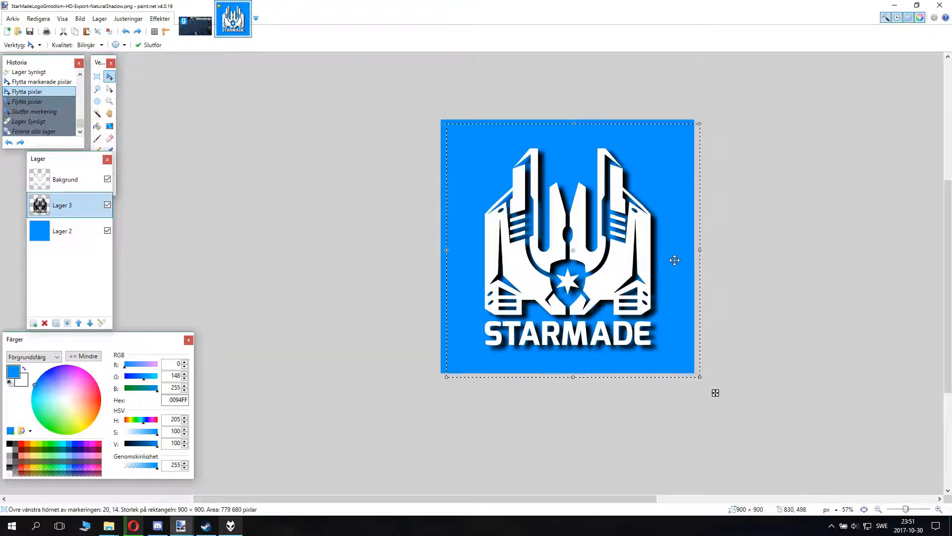
key(ctrl+z)
key(ctrl+z)
key(ctrl+z)
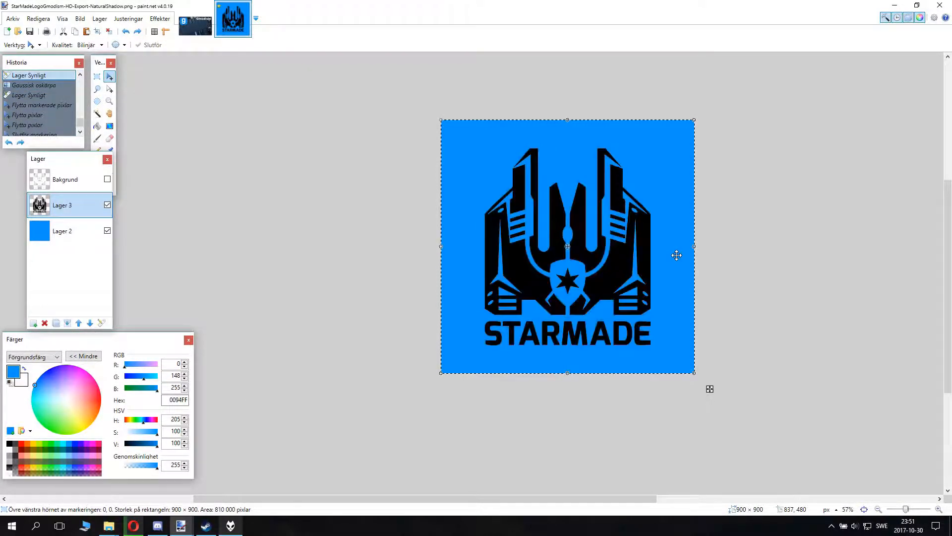
- Try a Frosted Glass effect on the black Lager 3 and shift the layer to about 7, 35 pixels
click(160, 19)
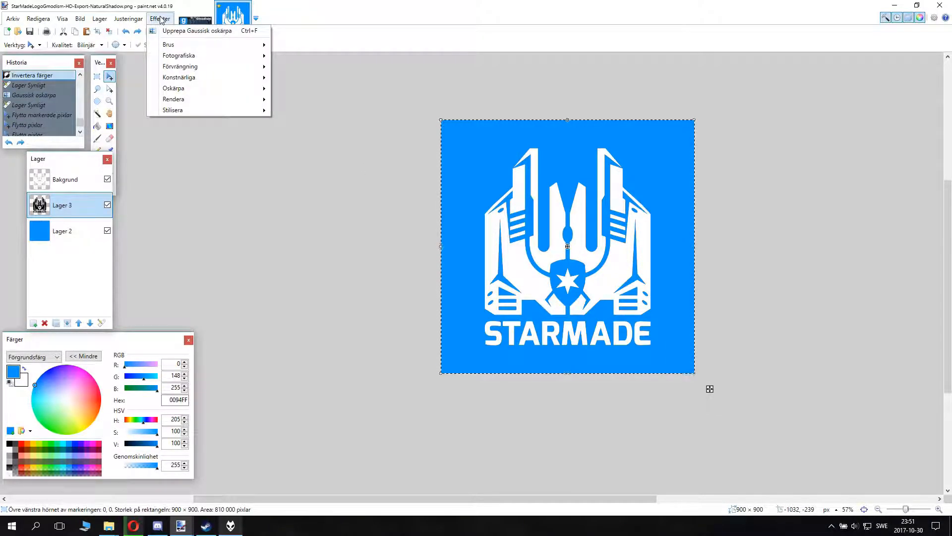
mouse_move(213, 67)
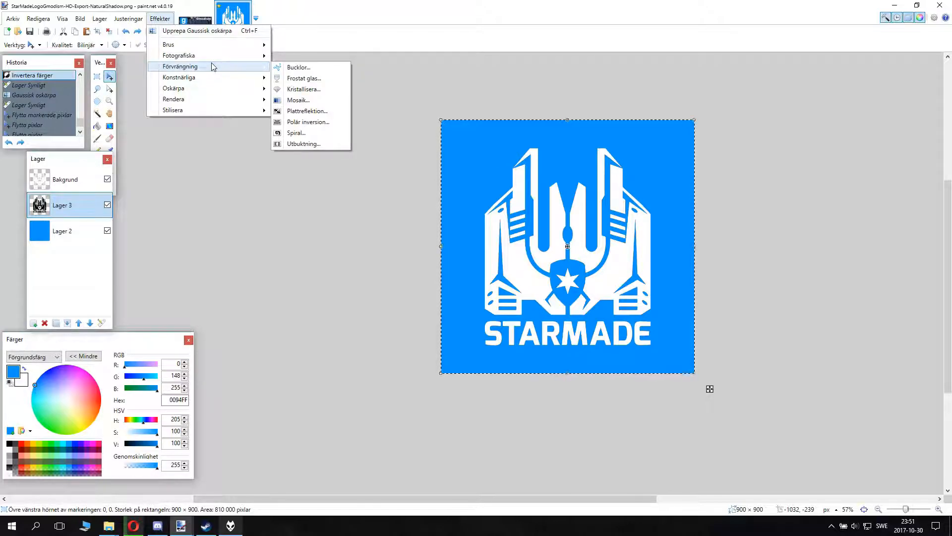
click(321, 80)
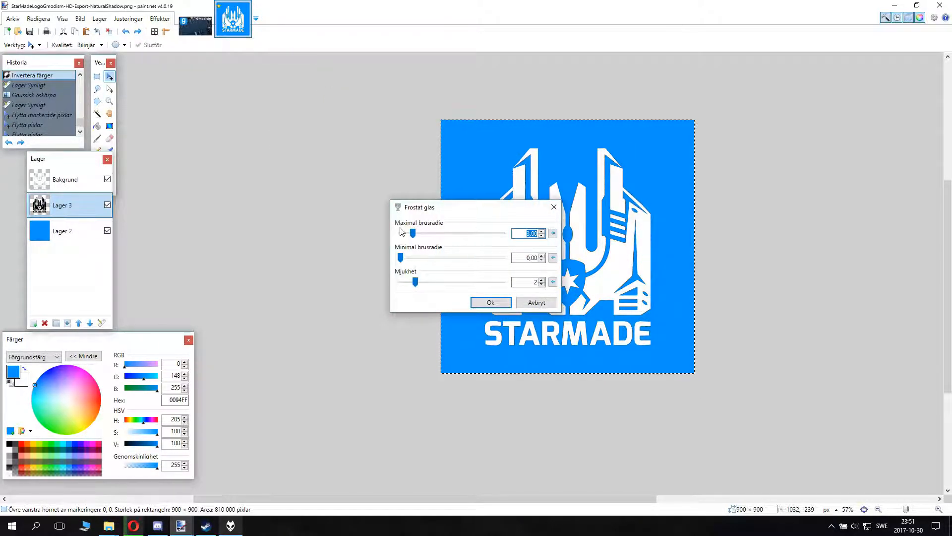
drag(448, 241, 459, 282)
click(475, 301)
mouse_move(598, 251)
mouse_down()
mouse_move(643, 262)
mouse_move(578, 240)
mouse_move(609, 256)
mouse_up()
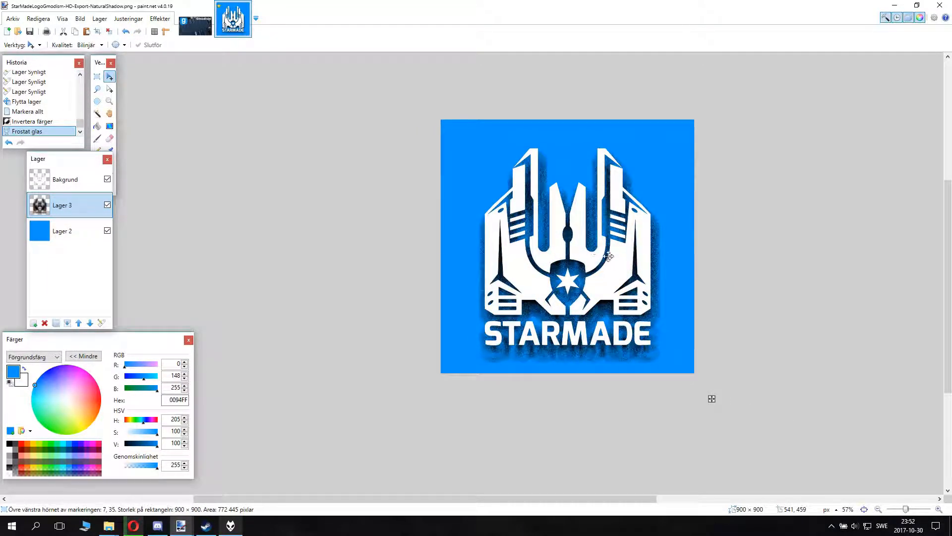
- Undo the Frosted Glass effect and the move on Lager 3, keeping its inverted colours
key(ctrl+z)
key(ctrl+z)
key(ctrl+z)
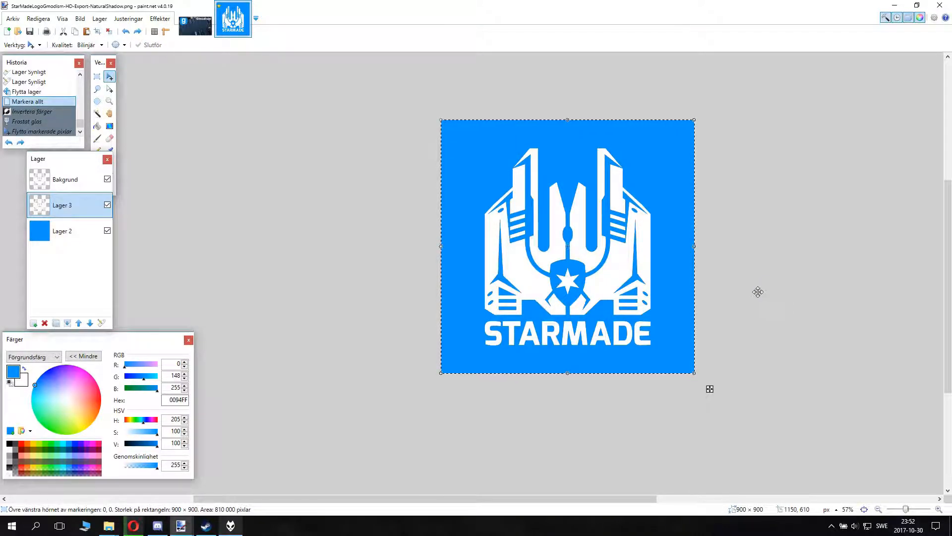
key(ctrl+y)
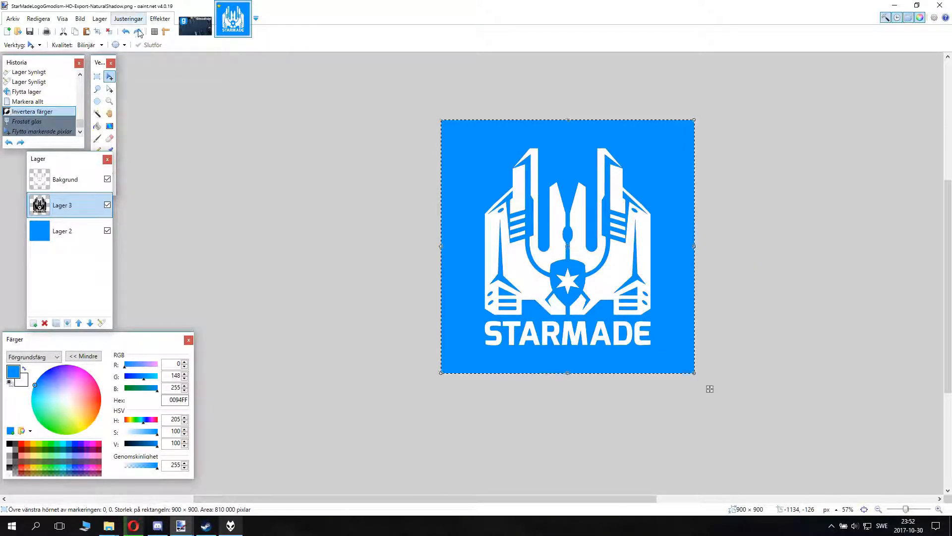
- Start a centred Motion Blur on Lager 3 with an angle of about 163.13 and a distance of 200
click(160, 18)
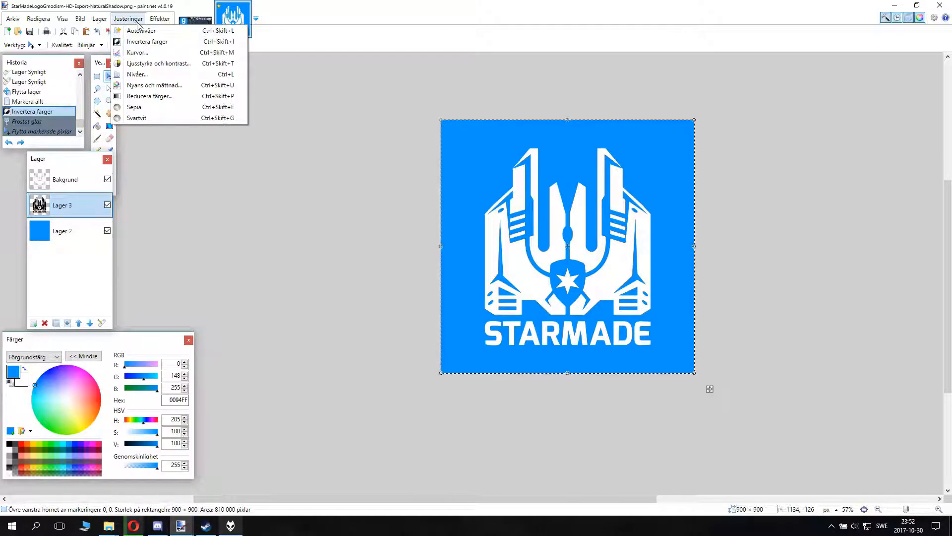
mouse_move(158, 22)
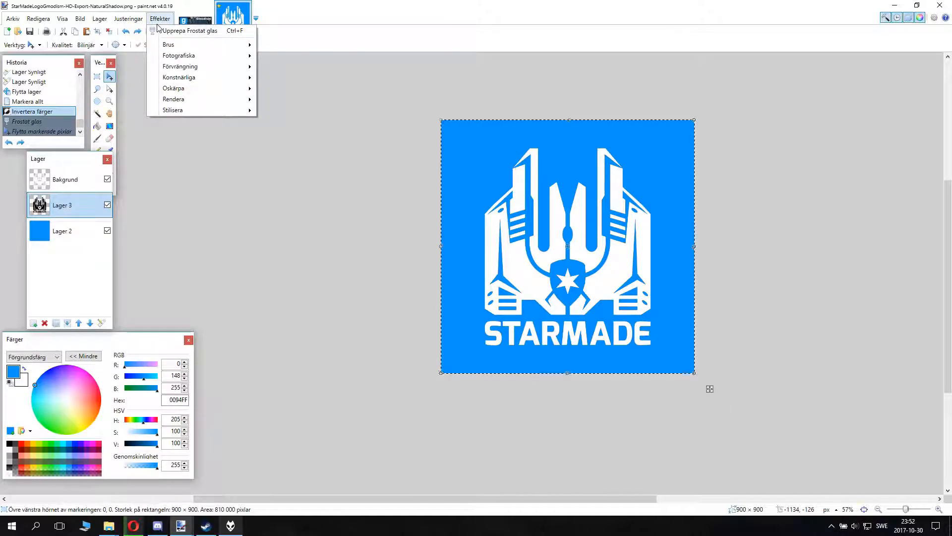
mouse_move(193, 89)
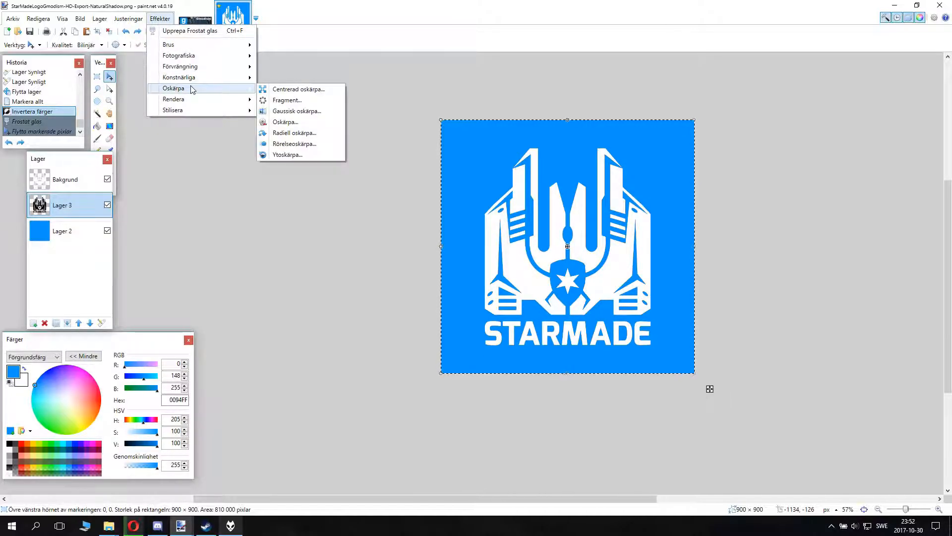
click(305, 144)
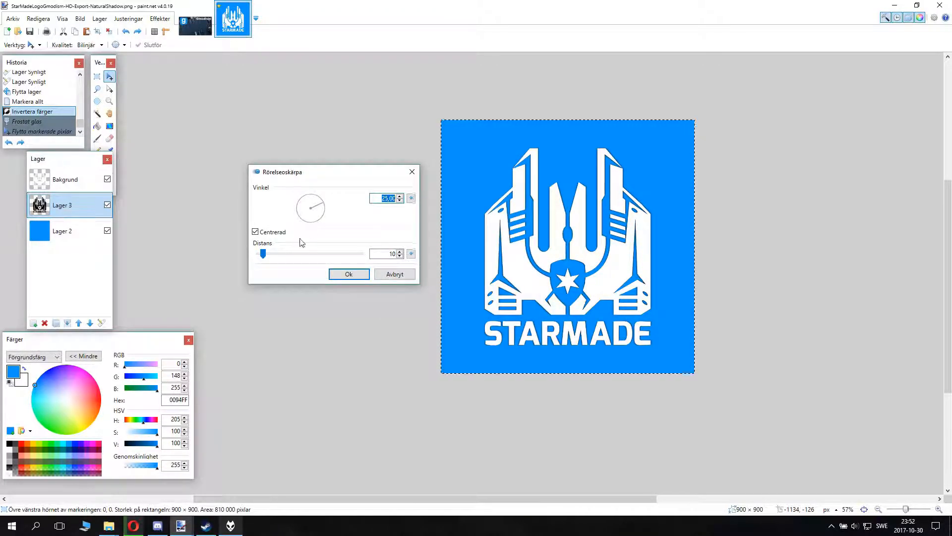
drag(327, 219, 322, 202)
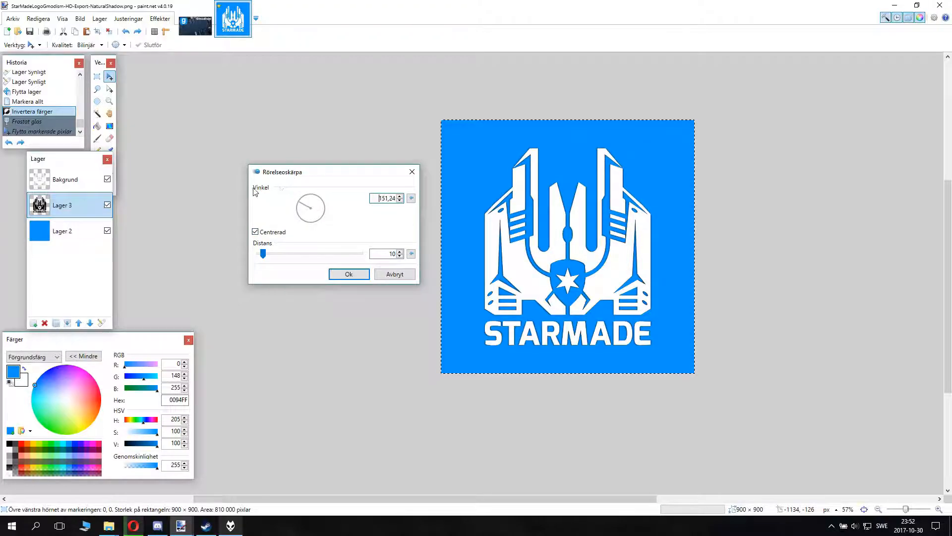
drag(251, 194, 251, 192)
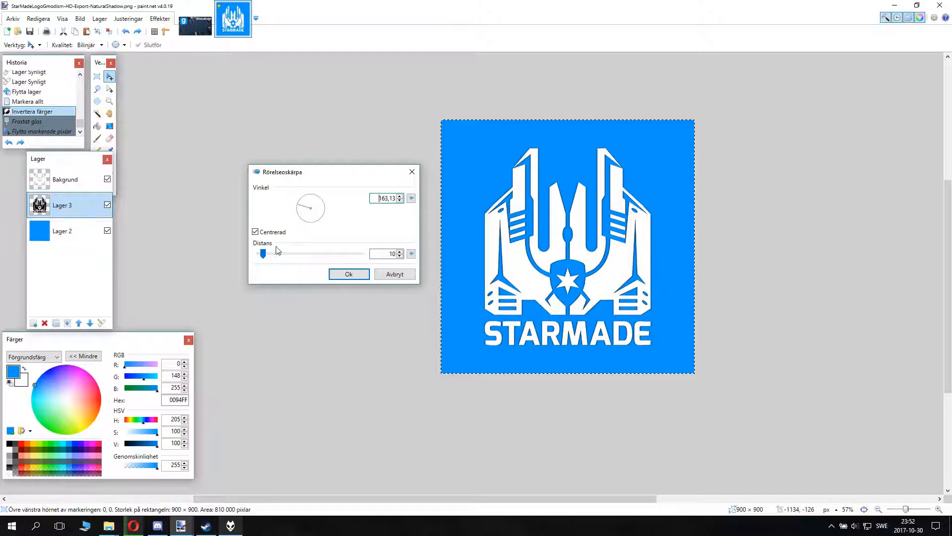
drag(265, 258, 285, 255)
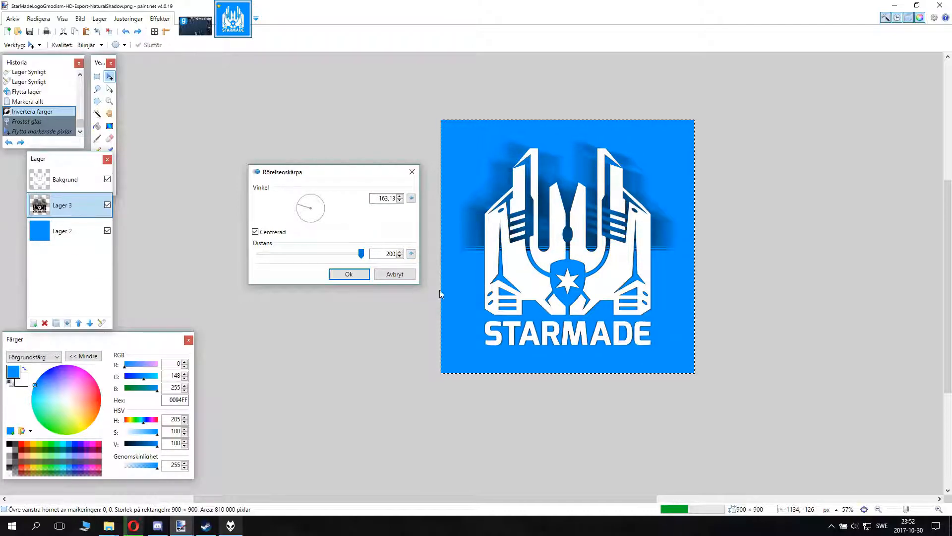
- Try a centred motion blur distance of 33 with angles of about 177.80, -0.60, 128.66 and -79.70
click(300, 209)
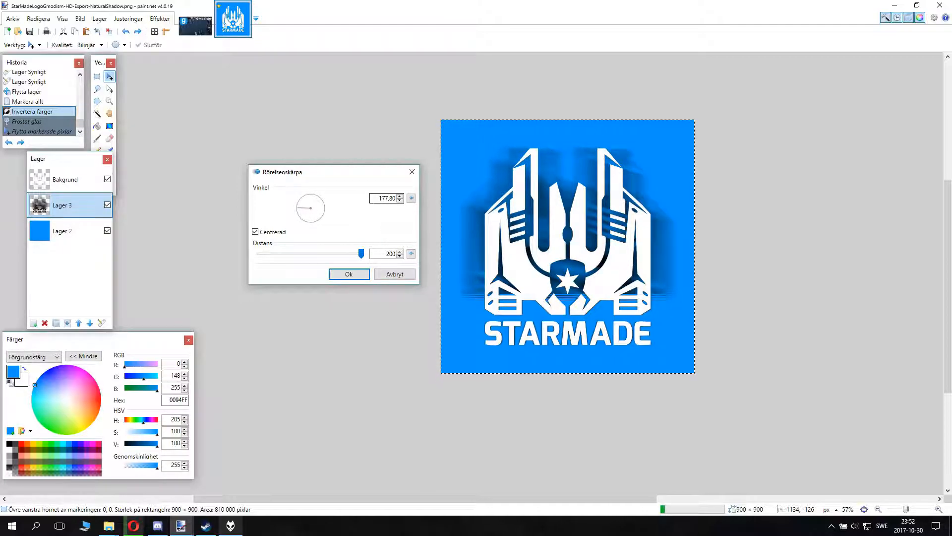
drag(361, 256, 275, 254)
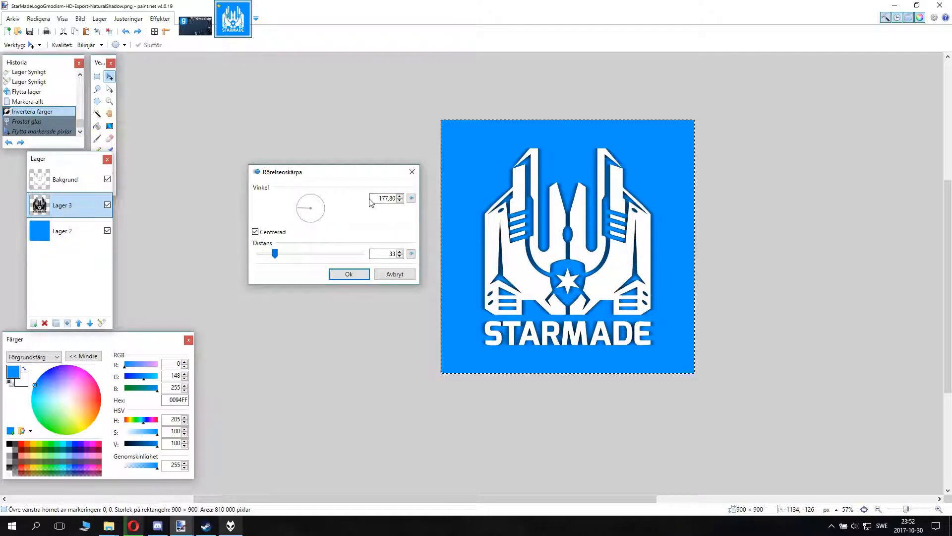
drag(341, 211, 352, 214)
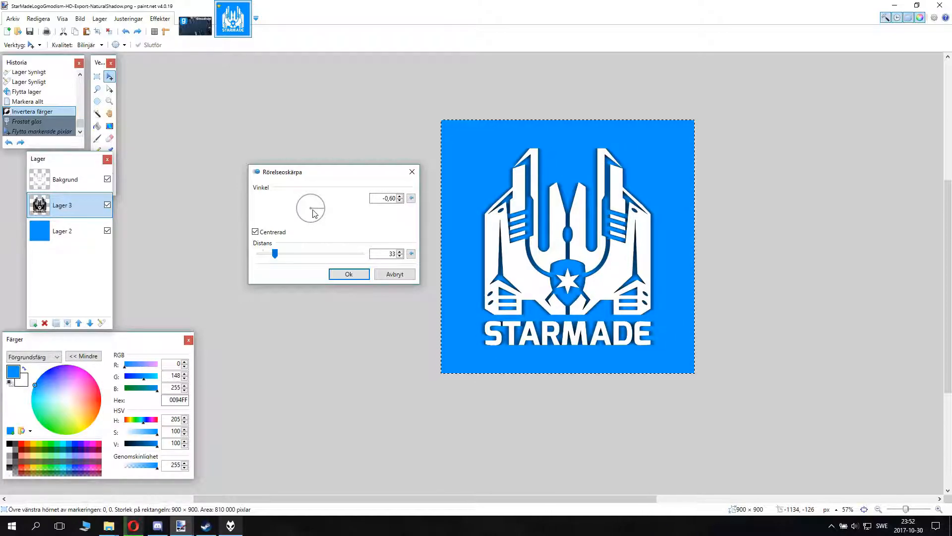
drag(312, 212, 318, 208)
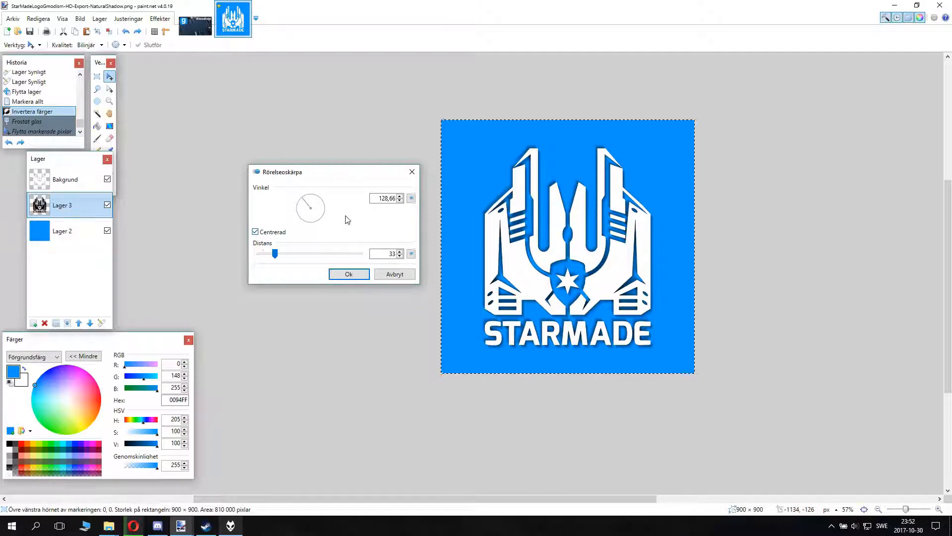
drag(308, 212, 311, 217)
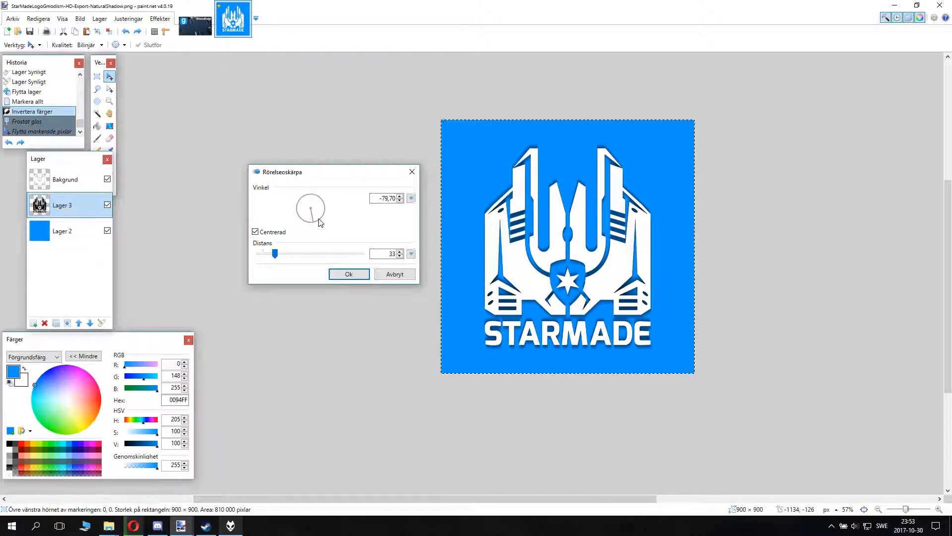
- Apply the motion blur to Lager 3 uncentred, with a distance of 30 and an angle of 180
click(255, 231)
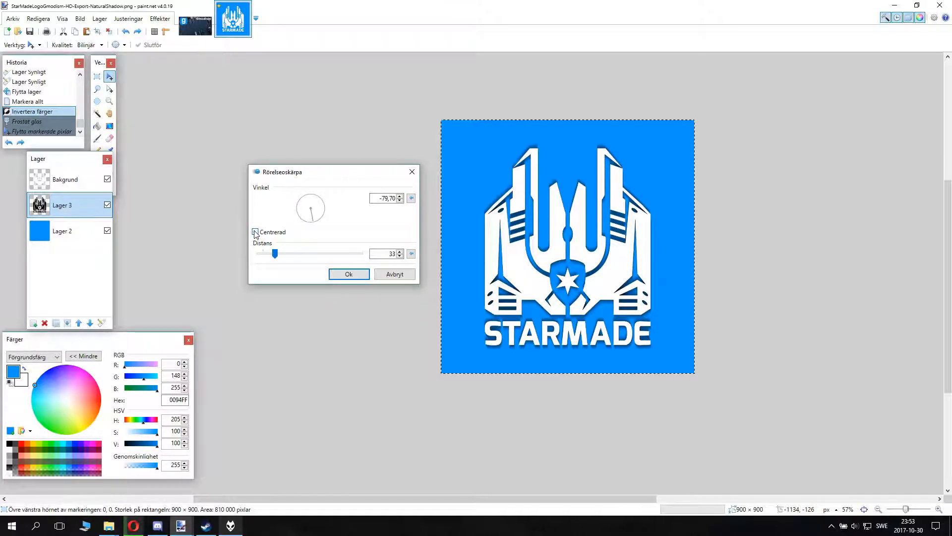
click(350, 208)
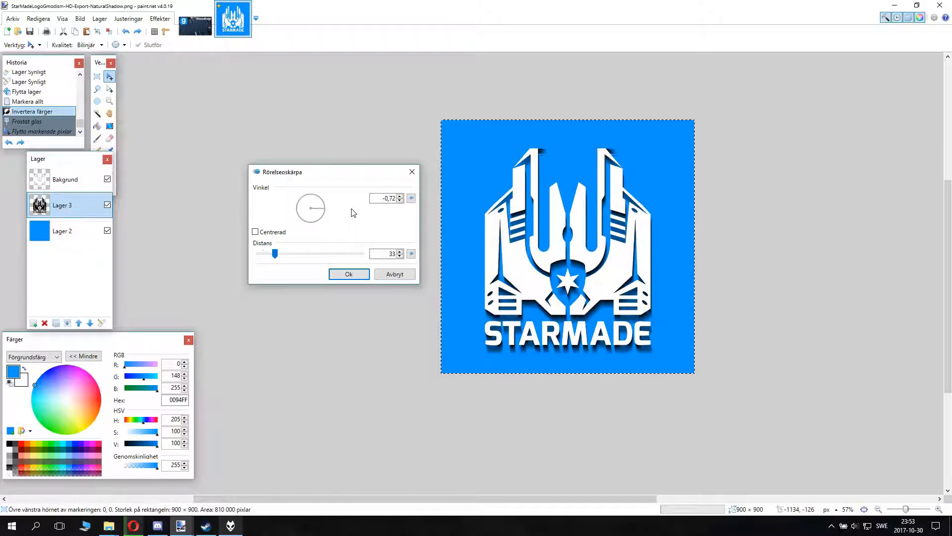
click(351, 210)
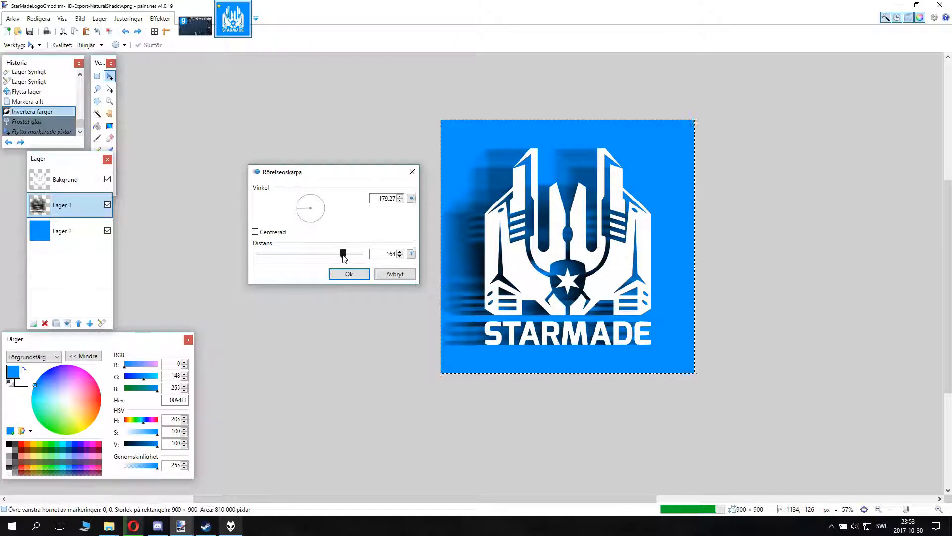
drag(337, 256, 280, 256)
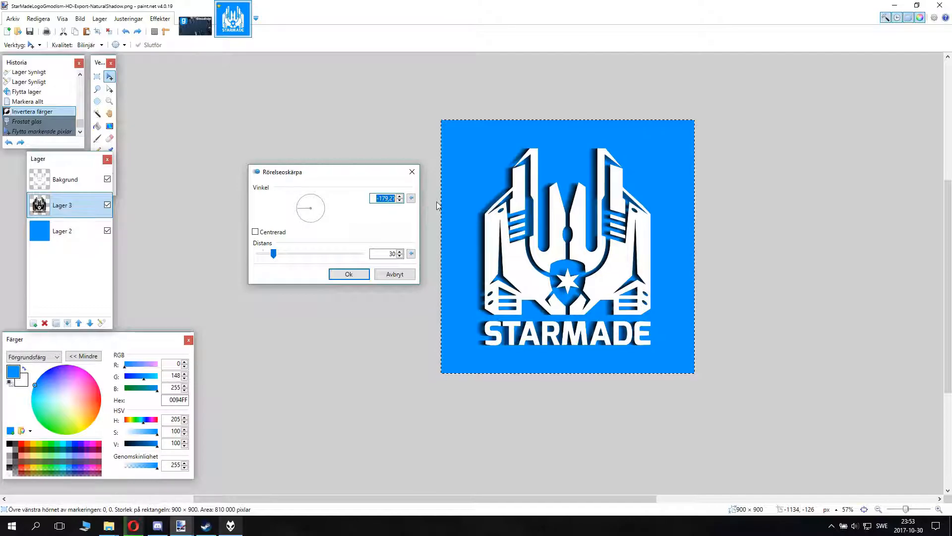
text(180)
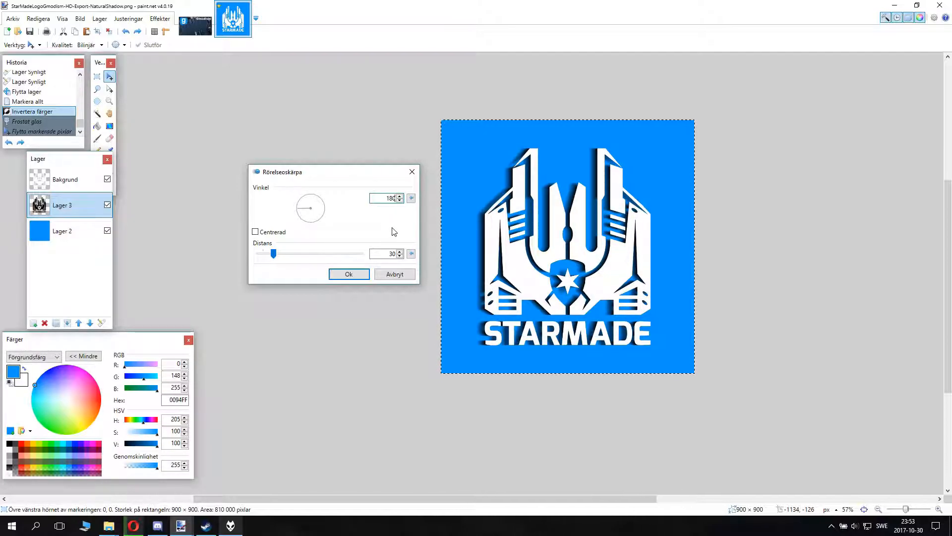
key(Return)
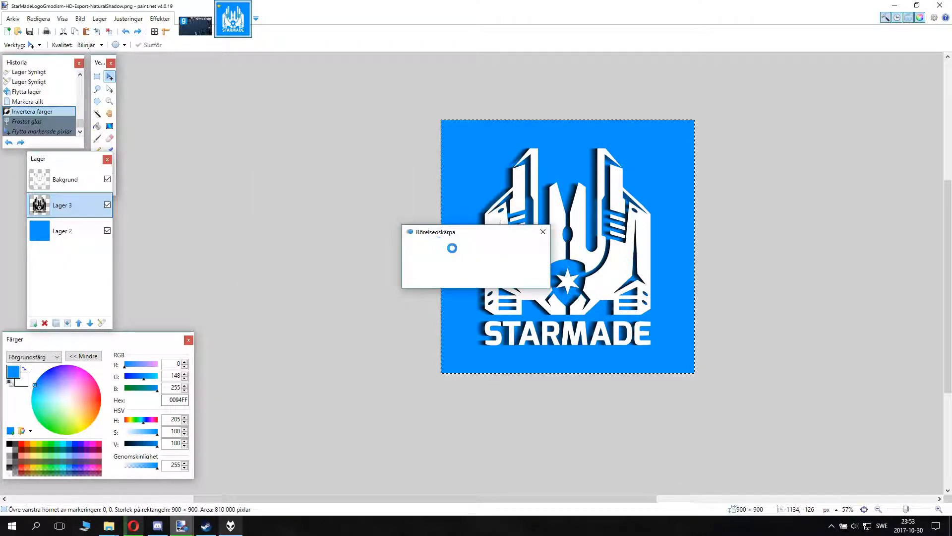
- Inspect the blurred shadow around the logo and undo the motion blur on Lager 3
scroll(639, 247, up, 3)
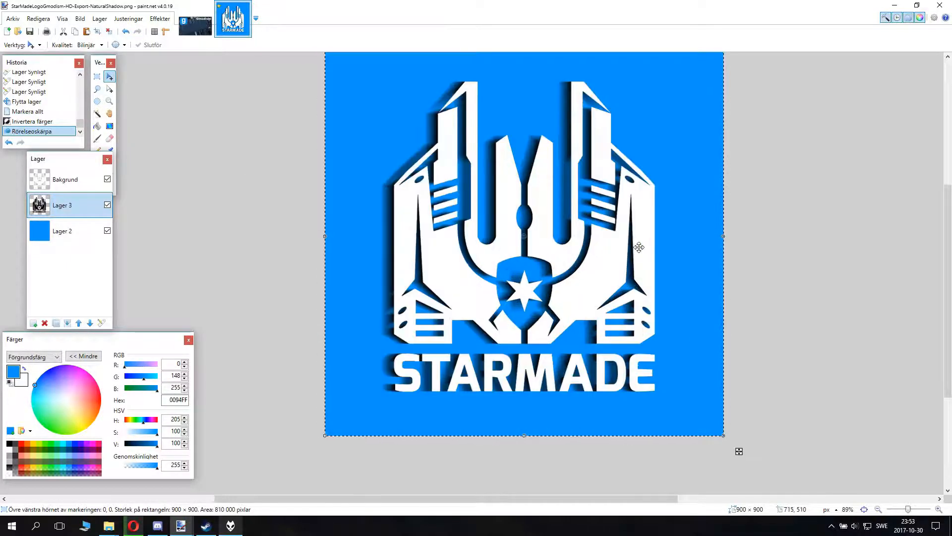
scroll(638, 243, down, 3)
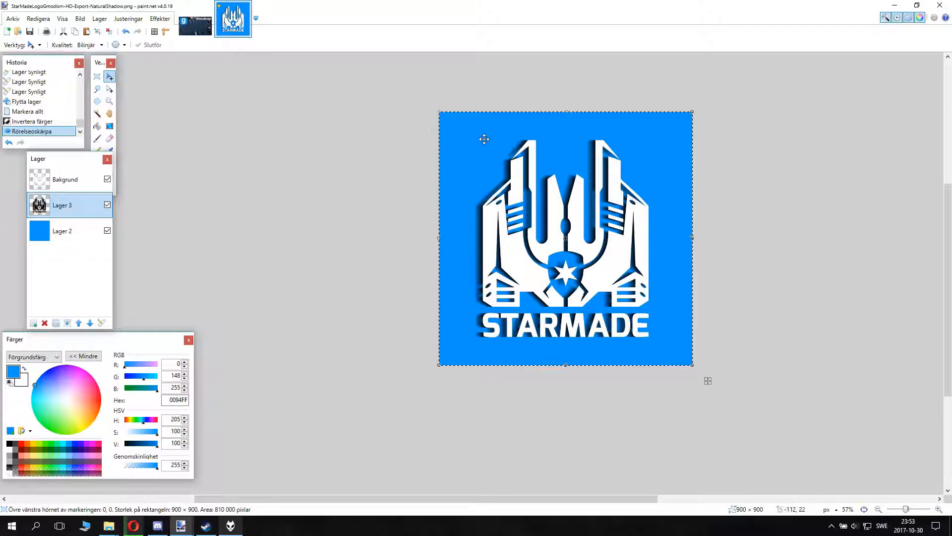
scroll(640, 228, up, 5)
scroll(640, 226, down, 3)
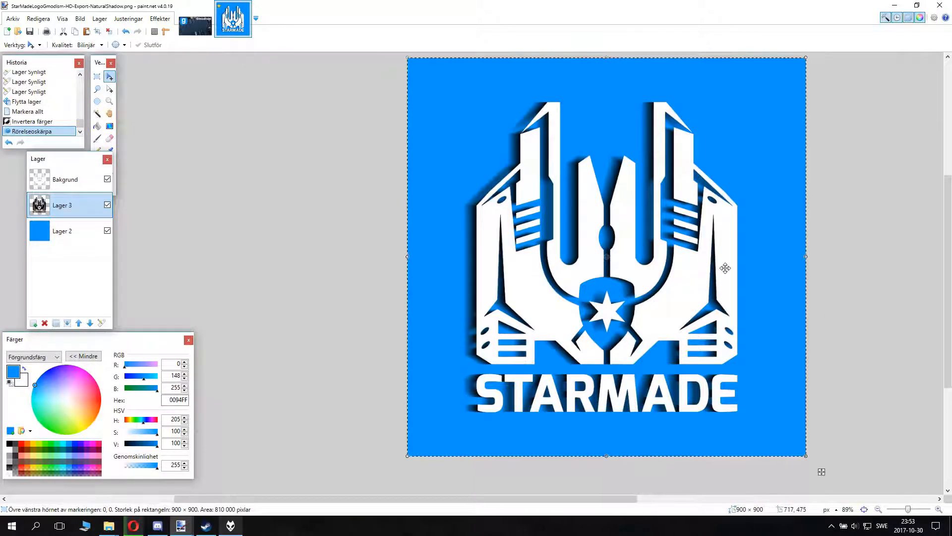
key(ctrl+z)
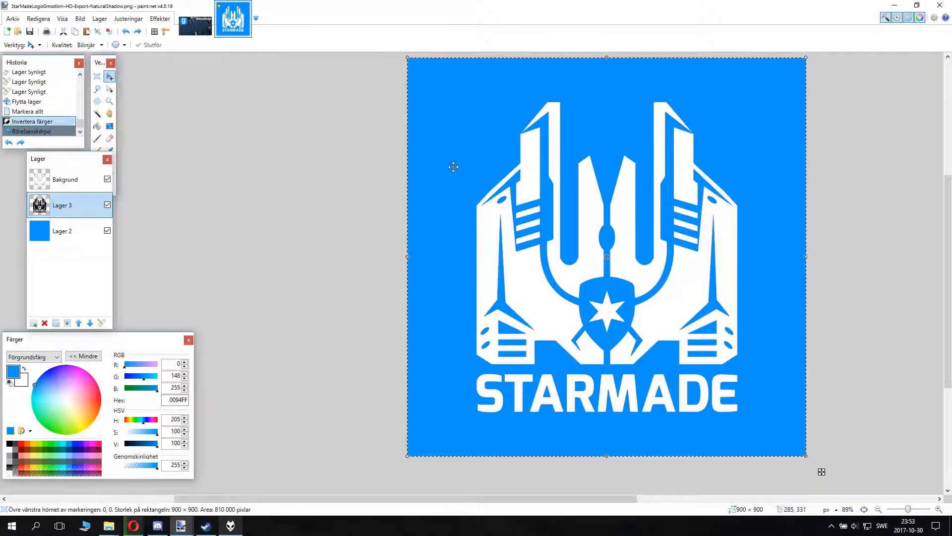
- Start an uncentred Motion Blur on Lager 3 with an angle of 0 and a distance of 23
click(159, 19)
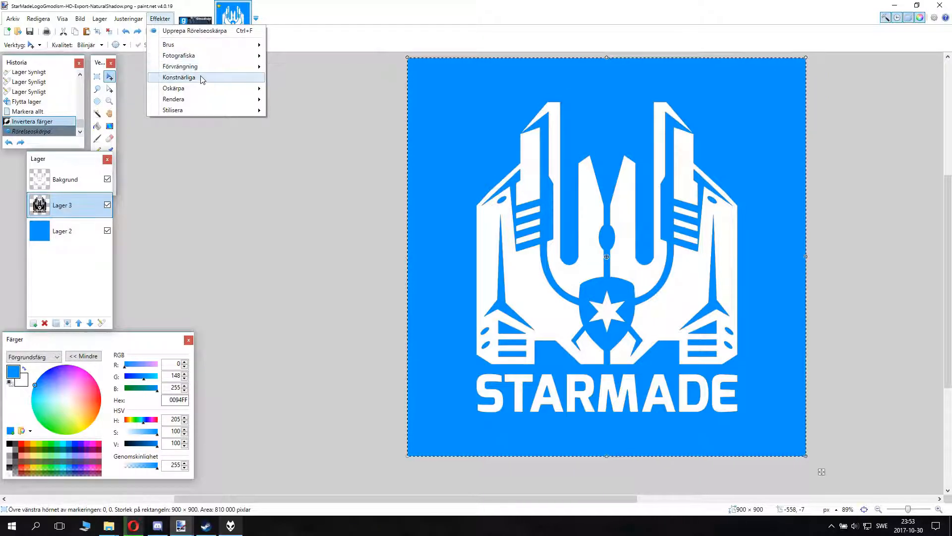
mouse_move(201, 92)
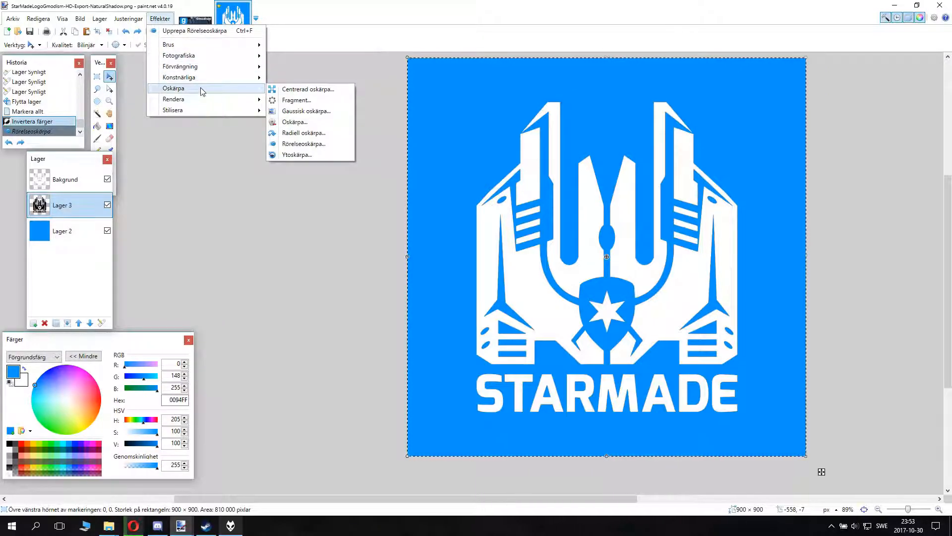
click(304, 144)
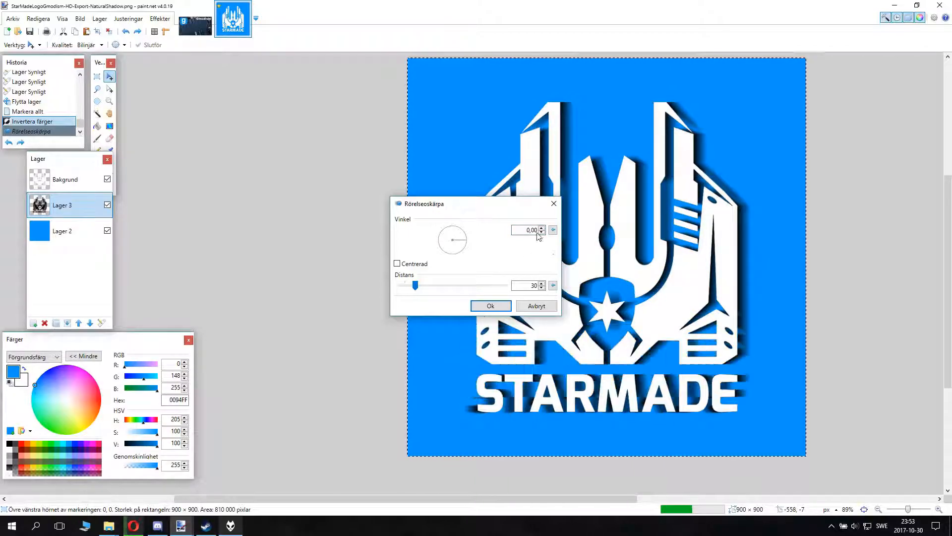
drag(514, 204, 291, 169)
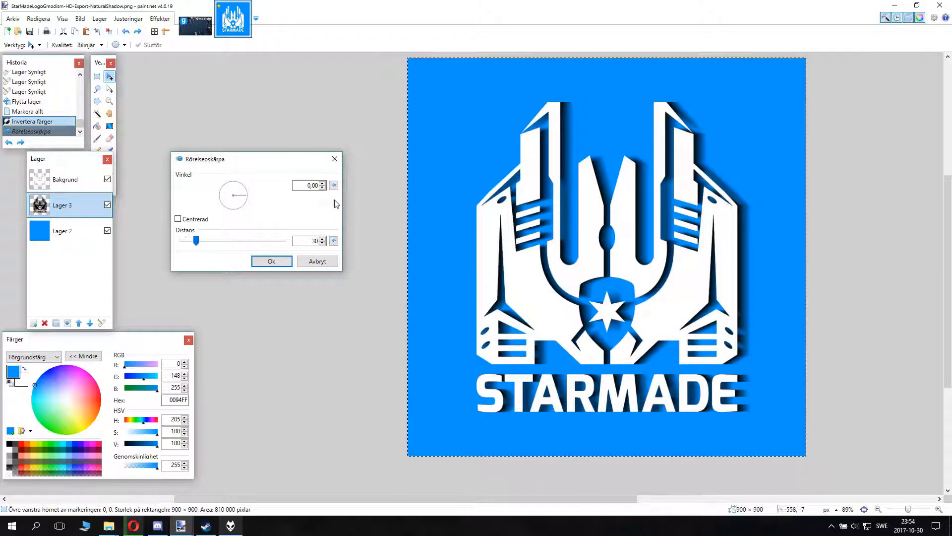
mouse_move(196, 241)
mouse_down()
mouse_move(245, 247)
mouse_move(186, 241)
mouse_move(202, 246)
mouse_up()
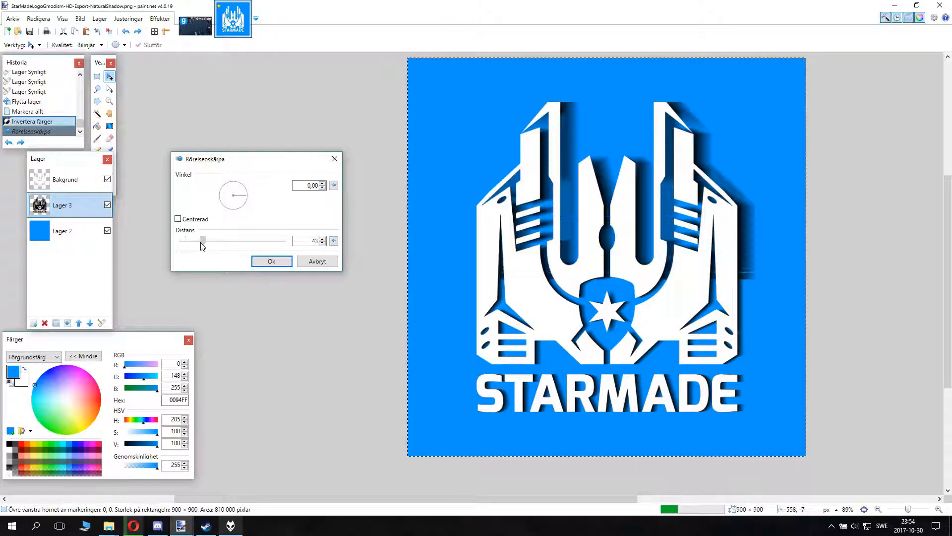
drag(198, 243, 191, 242)
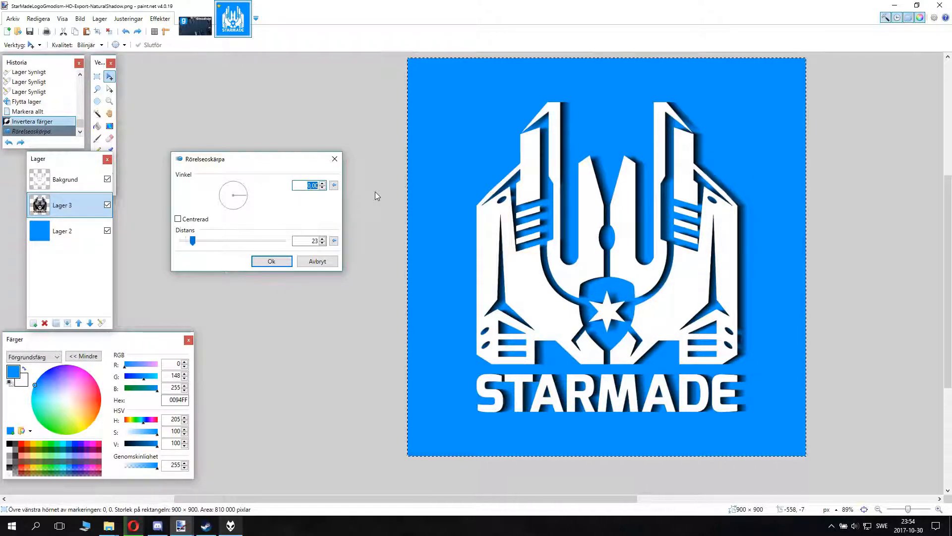
- Try a motion blur angle of 90 for the shadow
text(90)
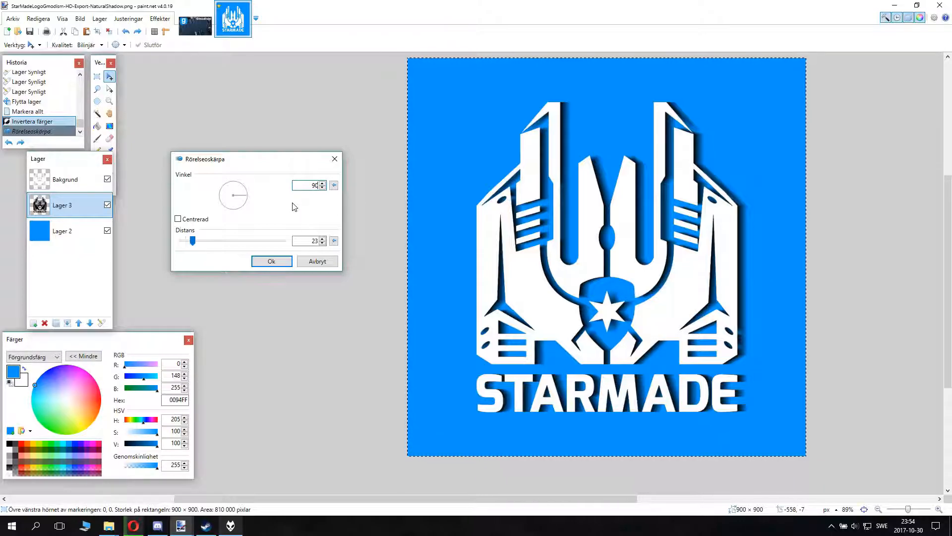
click(322, 187)
click(322, 183)
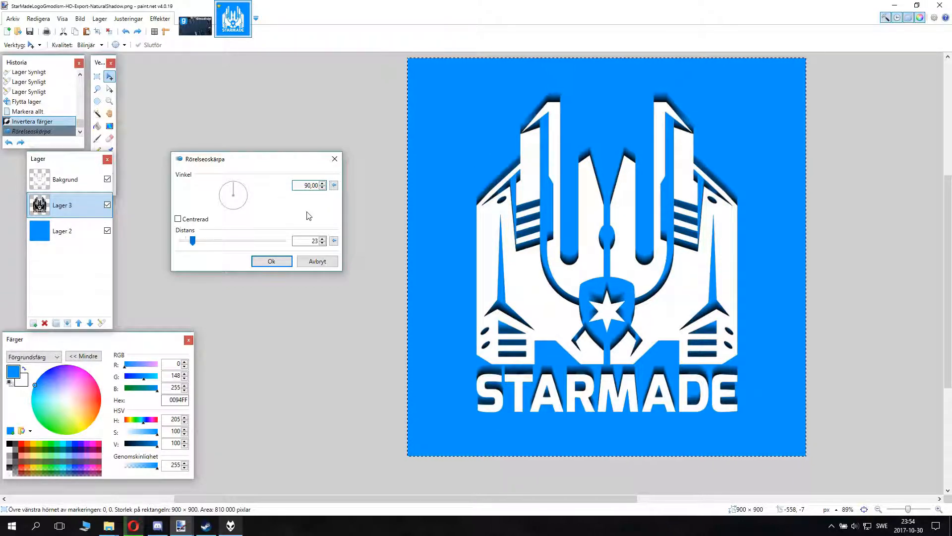
- Apply the motion blur to Lager 3 with an angle of 0 and a distance of 27
key(ctrl+a)
text(0)
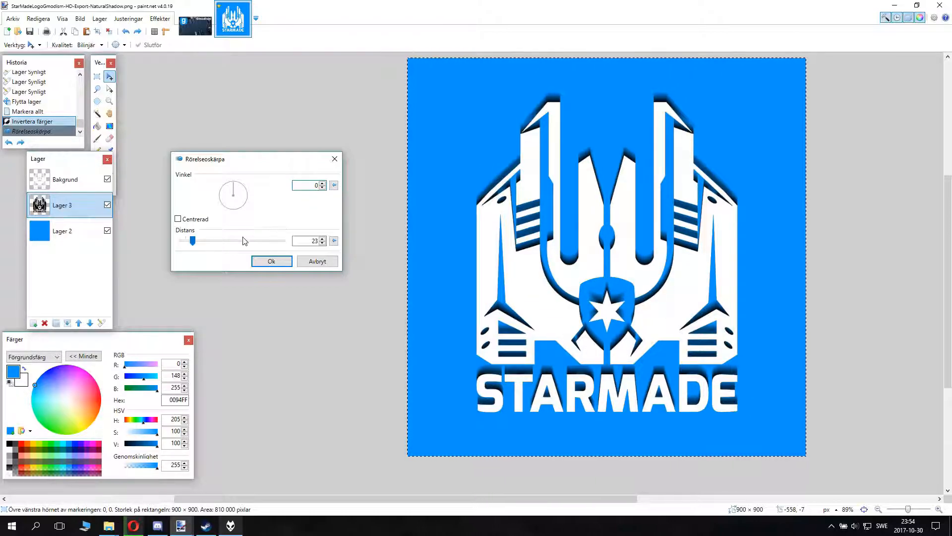
click(322, 187)
click(322, 183)
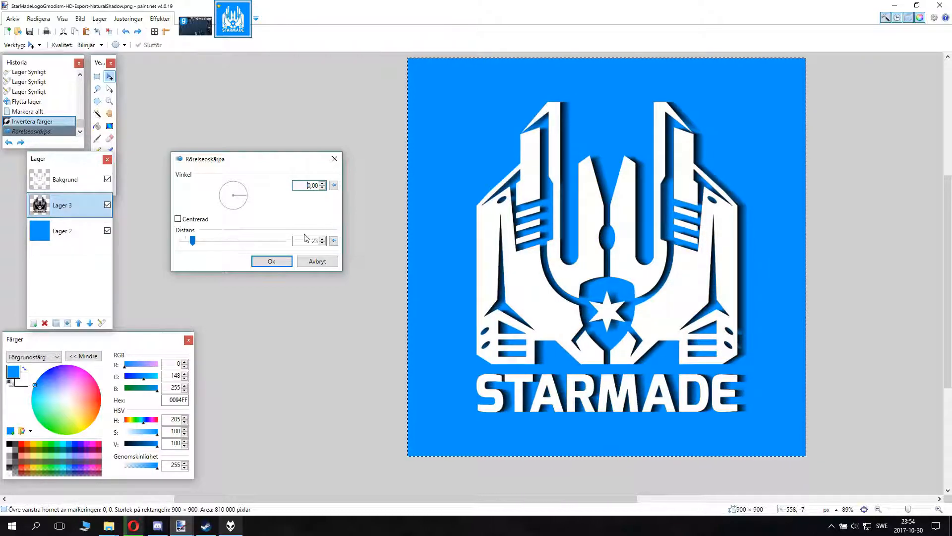
drag(194, 242, 196, 242)
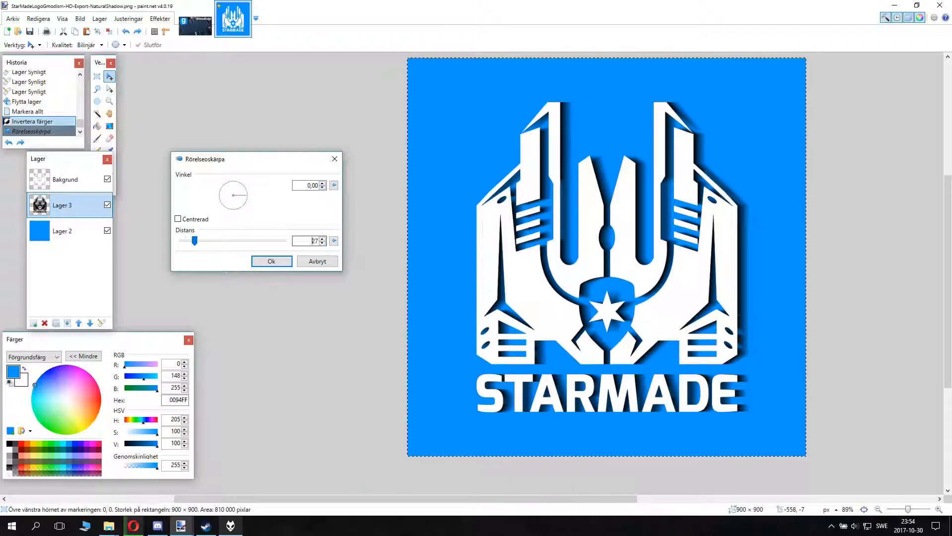
click(271, 261)
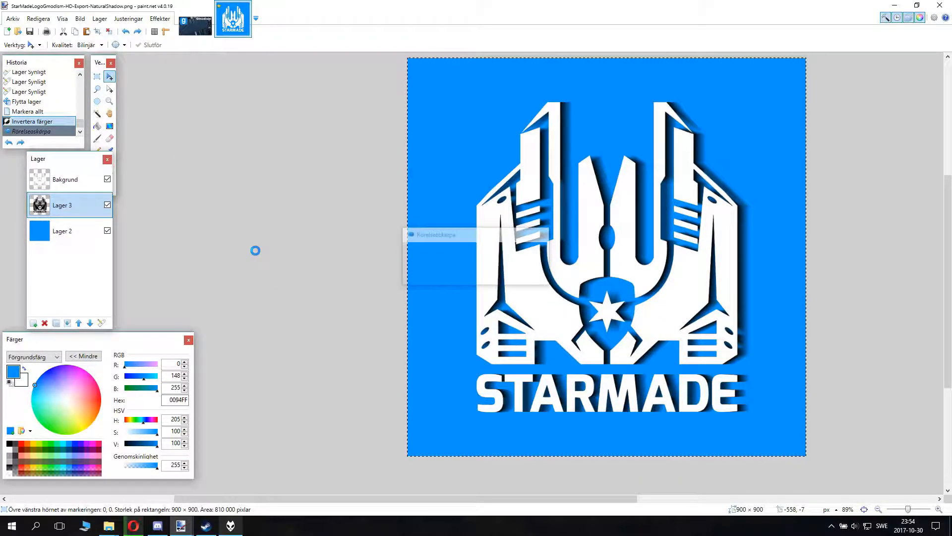
- Hide Lager 2 and save the flattened logo as the 32-bit PNG StarMadeLogoGmodism-HD-Export-MovementShadow.png
click(108, 231)
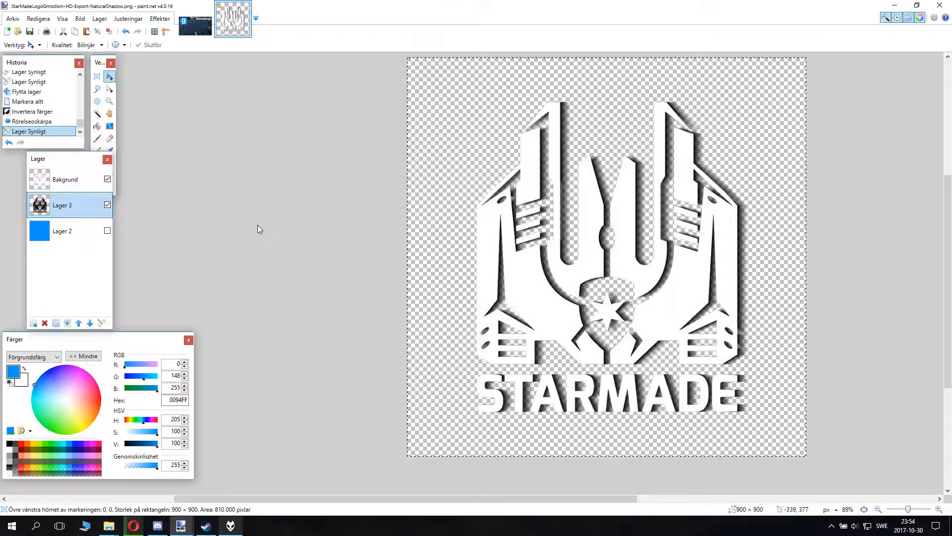
key(ctrl+shift+s)
click(226, 222)
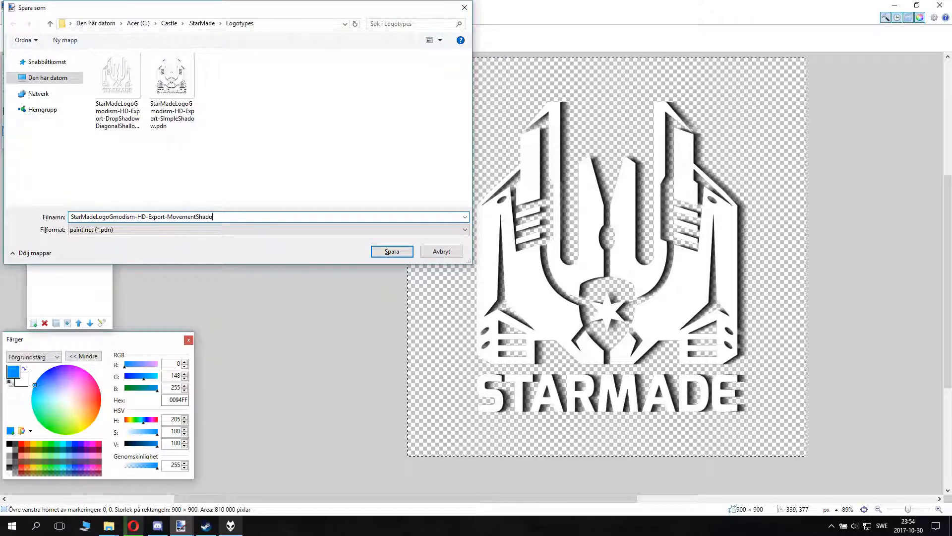
click(254, 230)
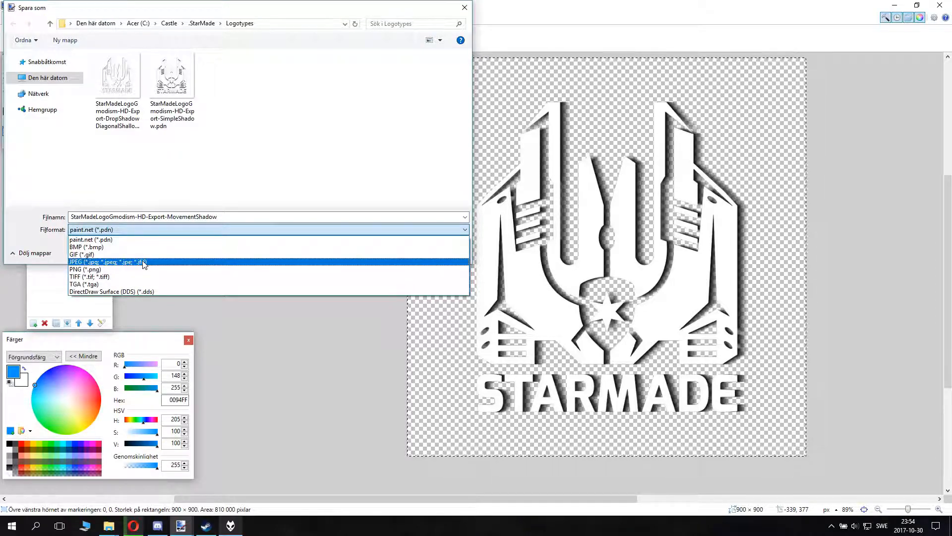
click(122, 269)
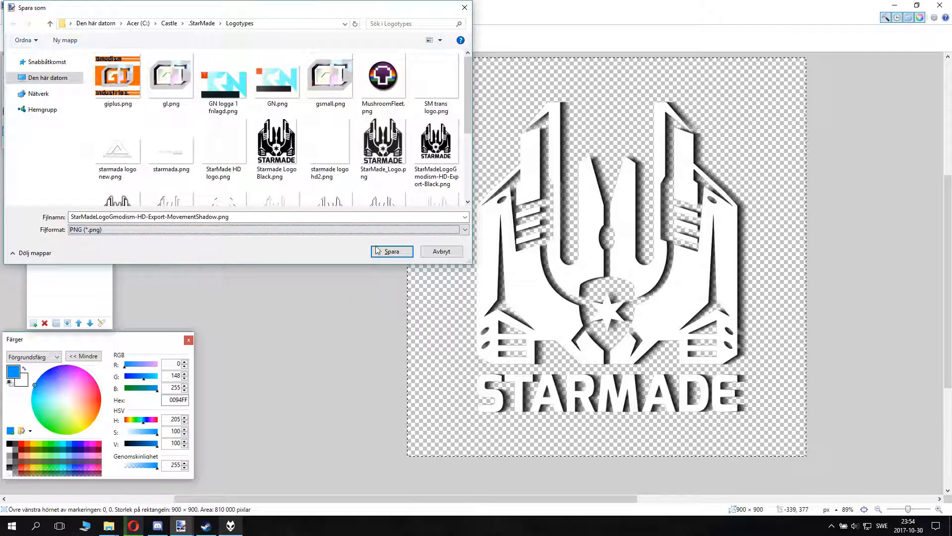
click(392, 252)
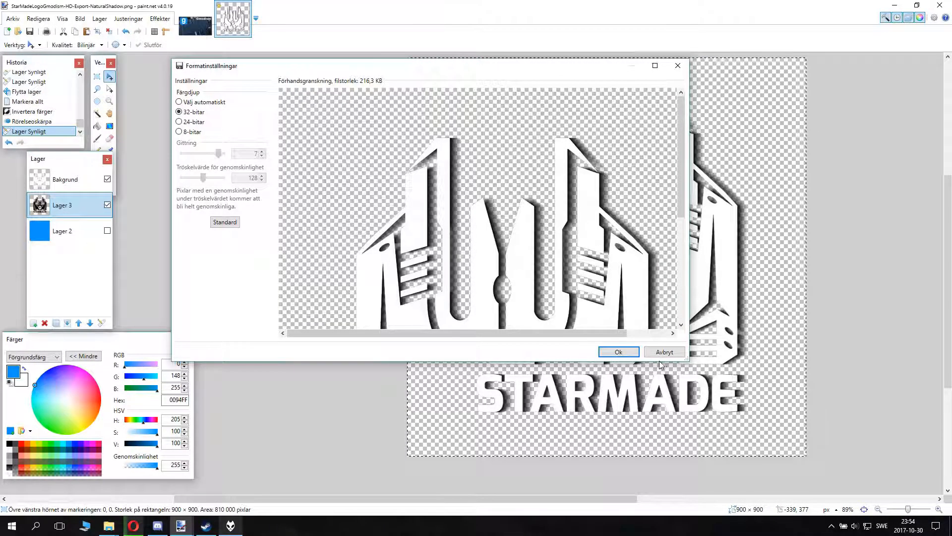
click(619, 352)
click(482, 289)
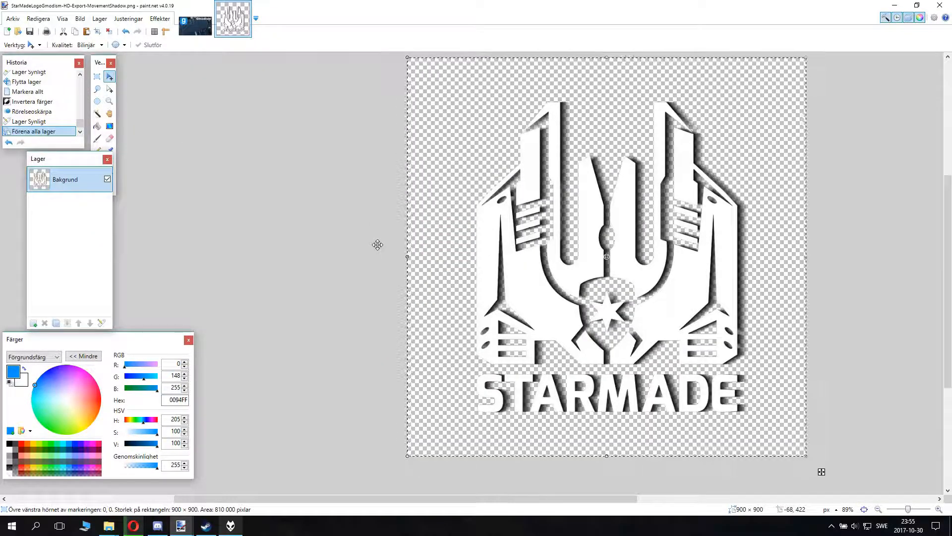
- Undo the layer flattening, the hiding of Lager 2 and the motion blur on Lager 3
key(ctrl+z)
key(ctrl+z)
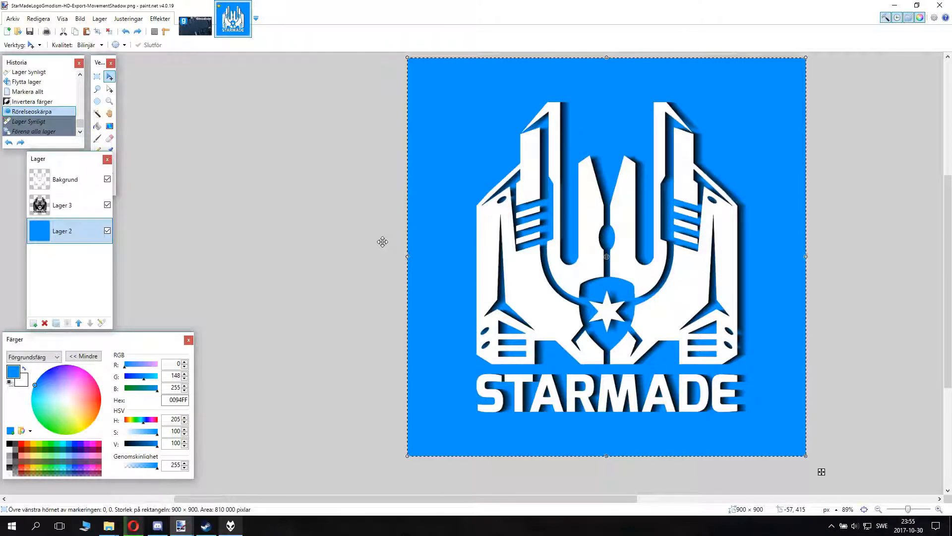
key(ctrl+z)
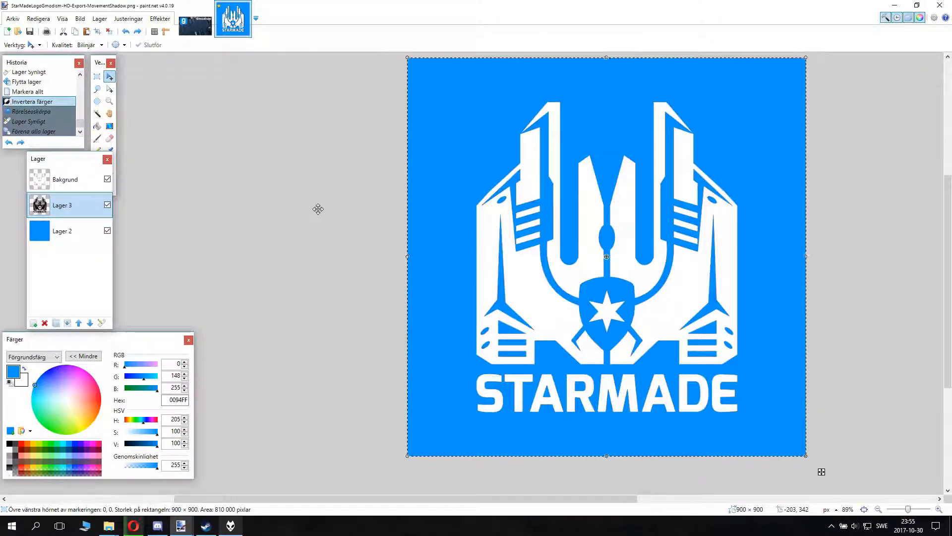
- Try the Fragment effect on Lager 3 with 19 and 3 fragments at a distance of 63
click(160, 18)
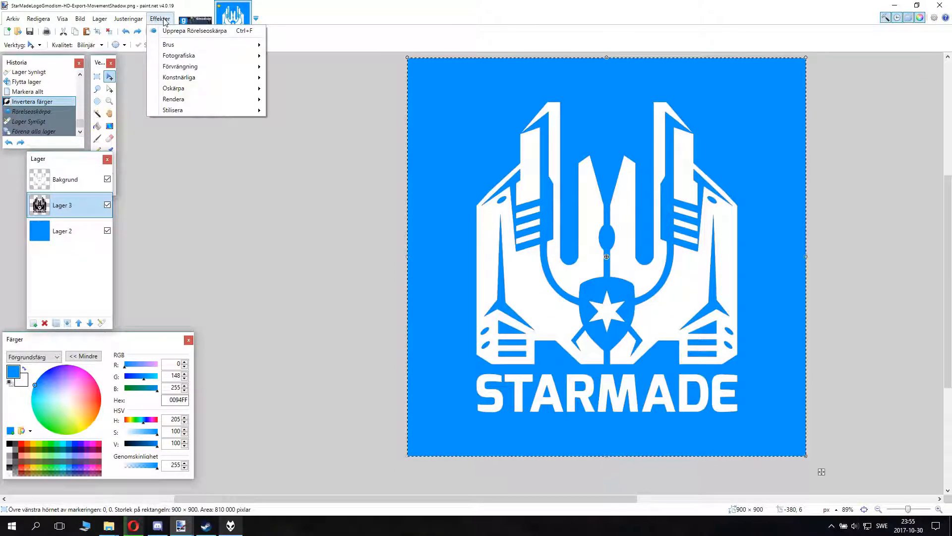
mouse_move(198, 88)
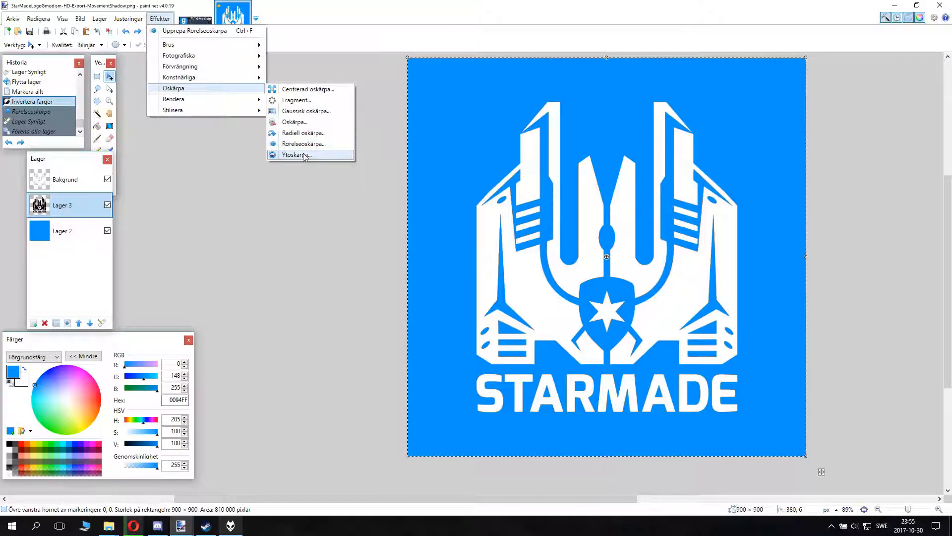
click(306, 102)
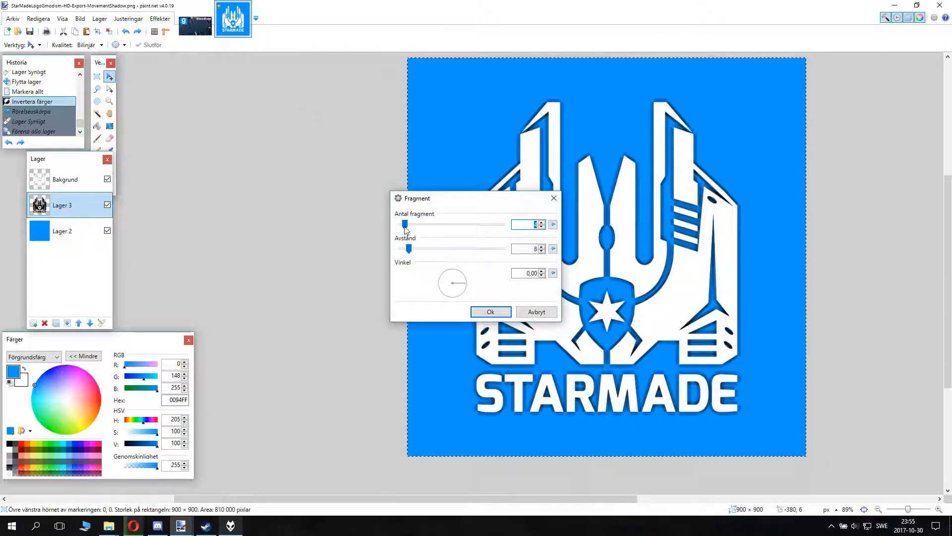
click(405, 225)
drag(403, 226, 464, 249)
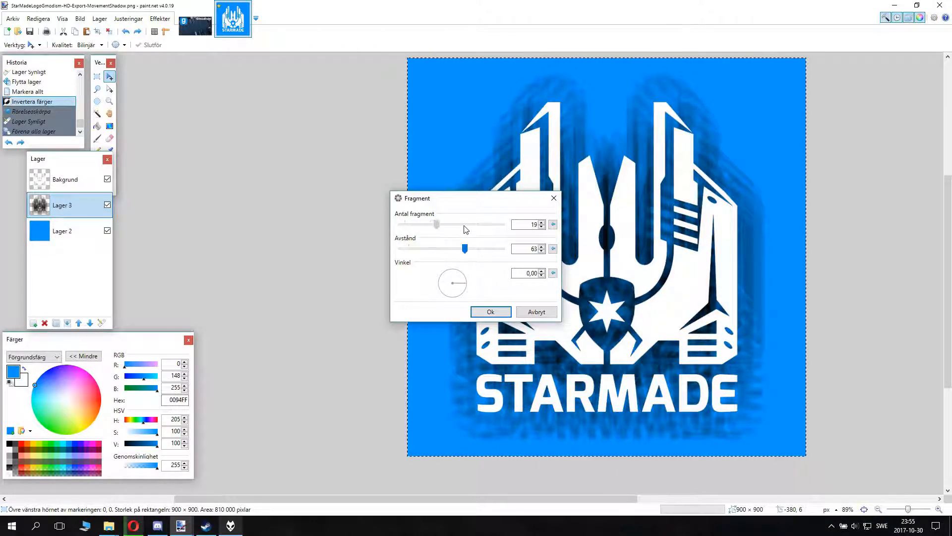
drag(401, 225, 405, 226)
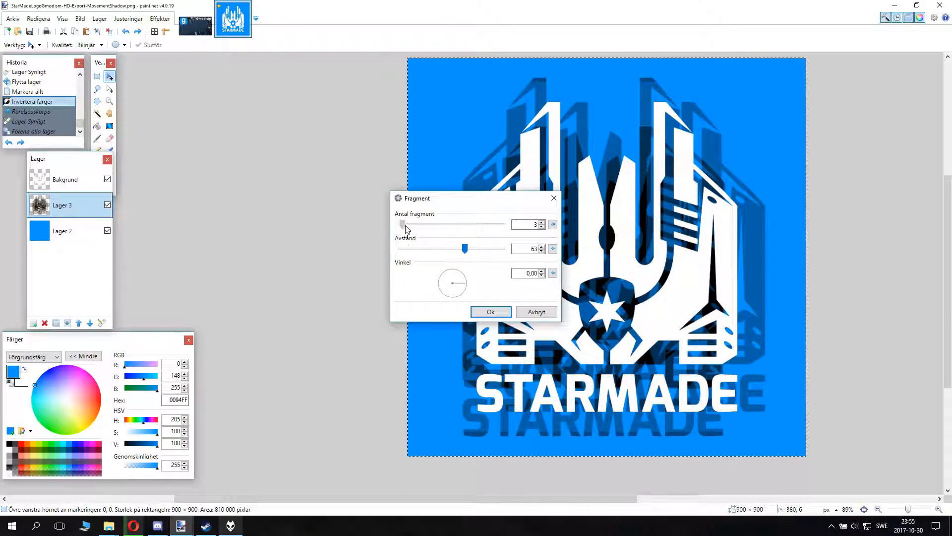
- Try fragment distances of 18 and 11 with angles of about 192.48 and 170.34, and cancel the Fragment effect
drag(465, 249, 423, 253)
drag(469, 292, 318, 313)
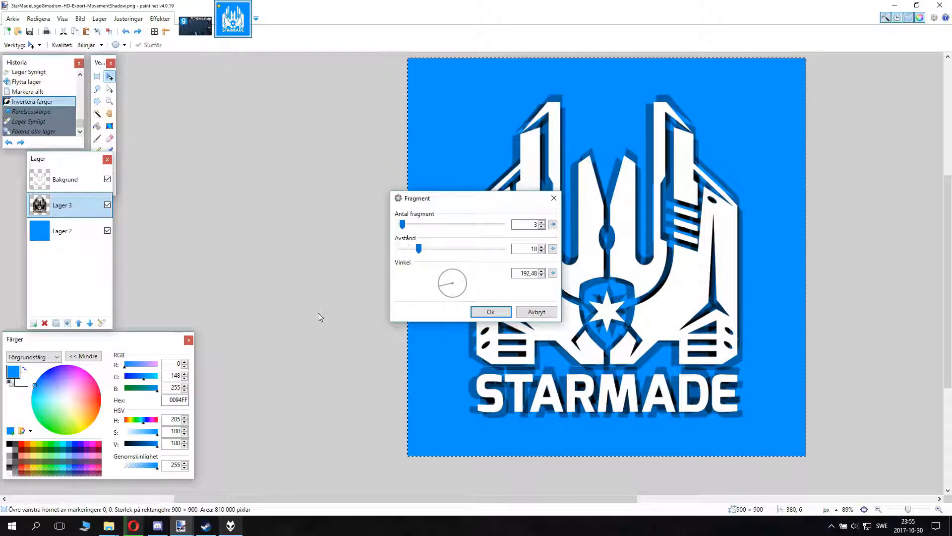
drag(484, 205, 274, 187)
mouse_move(210, 230)
mouse_down()
mouse_move(421, 238)
mouse_move(202, 235)
mouse_up()
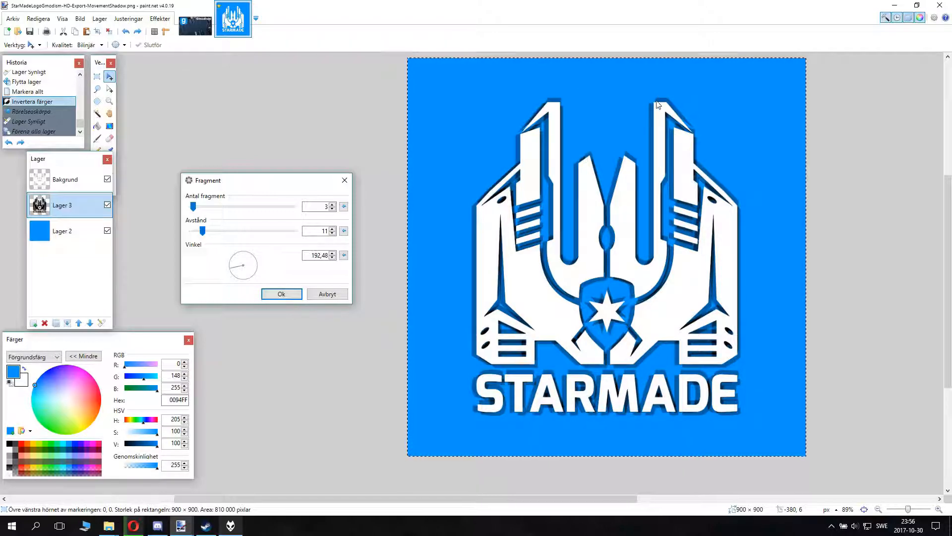
mouse_move(233, 272)
mouse_down()
mouse_move(244, 270)
mouse_move(239, 252)
mouse_move(212, 278)
mouse_move(251, 258)
mouse_move(242, 270)
mouse_up()
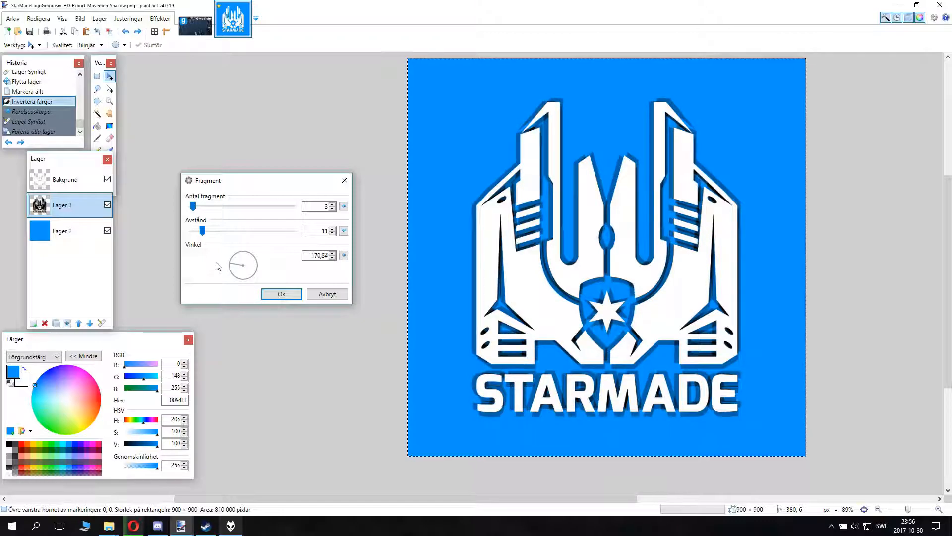
click(327, 294)
- Try the radial blur effect on Lager 3 at angles of 53.88 and 331.81 with quality 1, and reset the angle
click(160, 18)
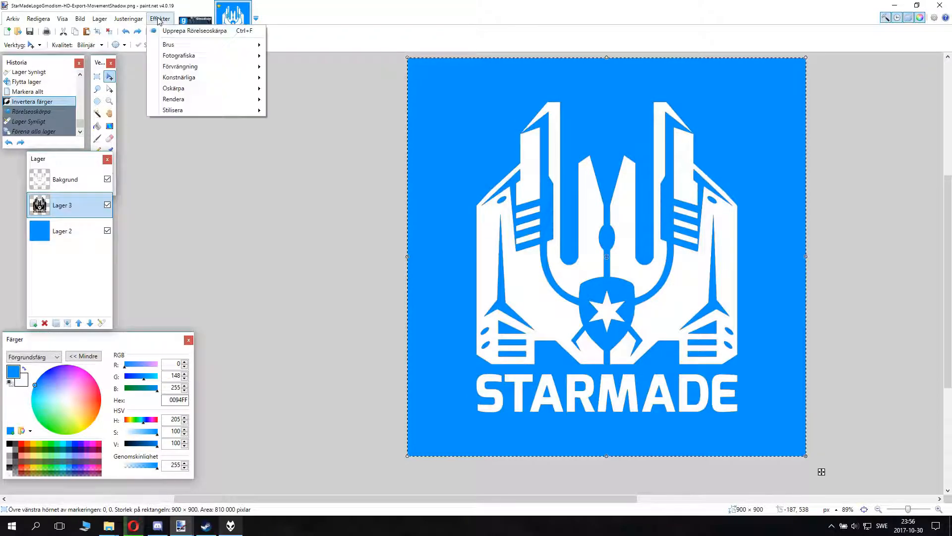
mouse_move(195, 97)
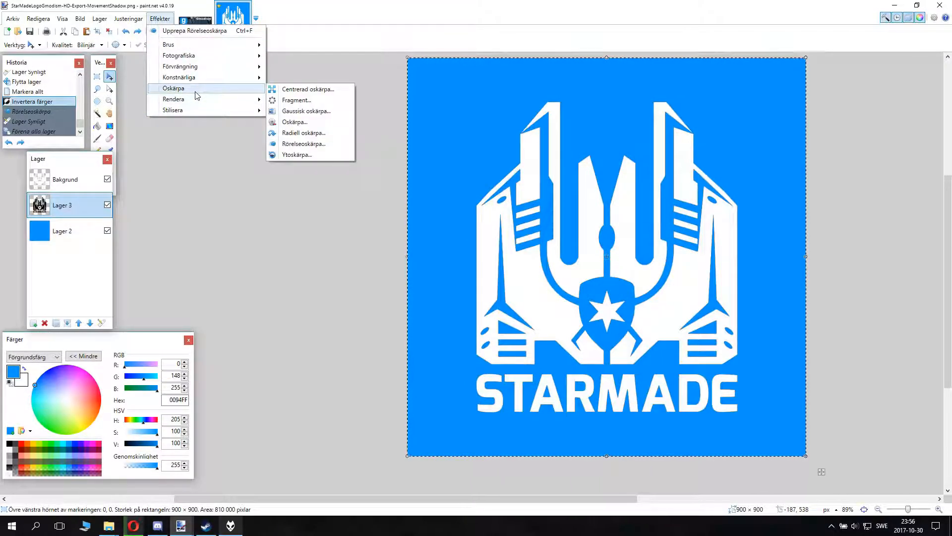
click(304, 133)
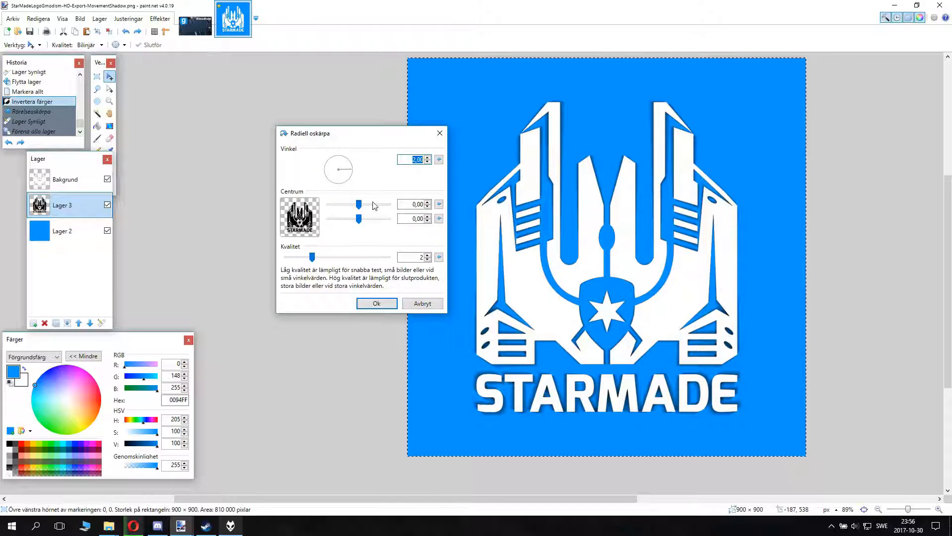
drag(351, 166, 354, 155)
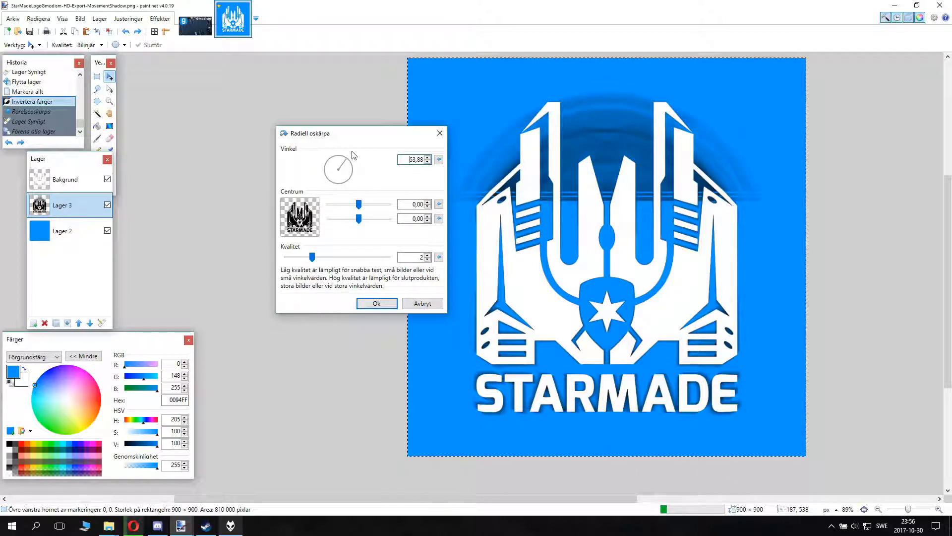
drag(404, 184, 402, 207)
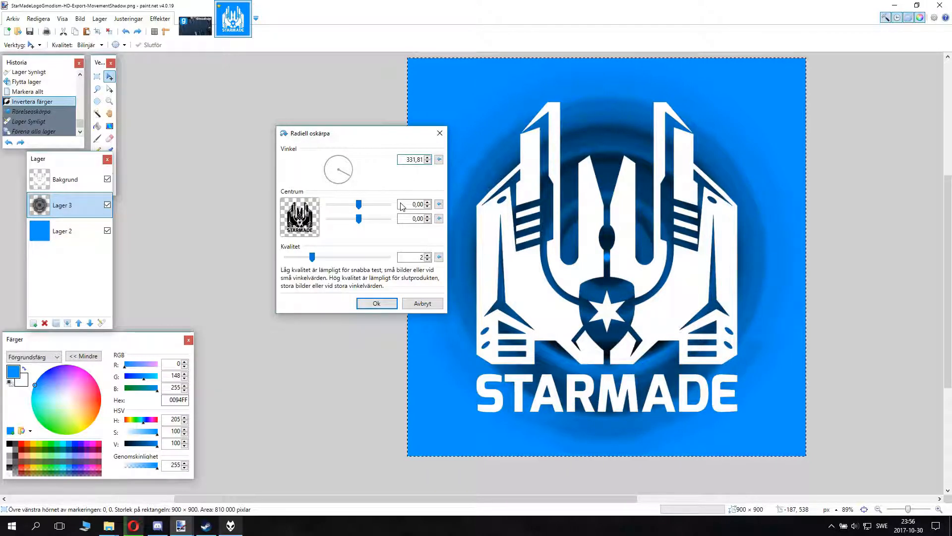
drag(312, 257, 287, 257)
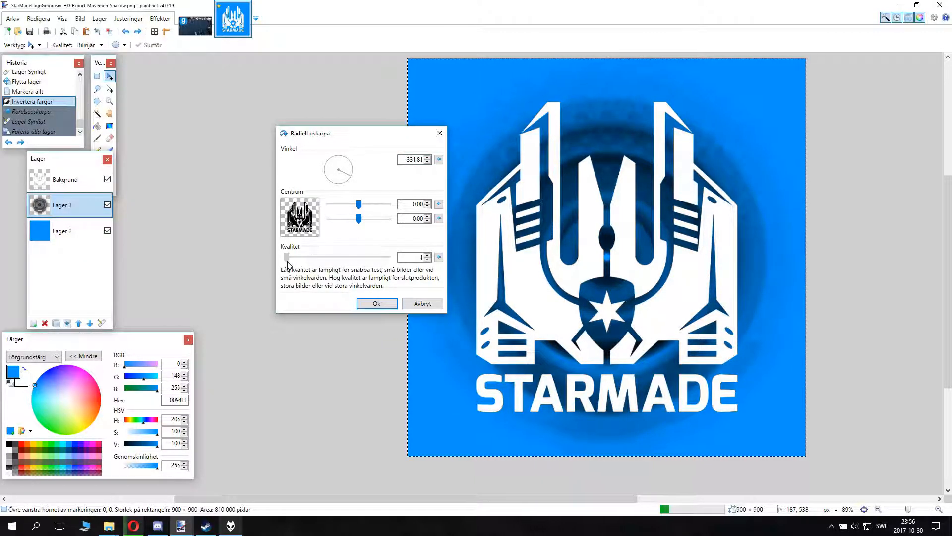
click(439, 159)
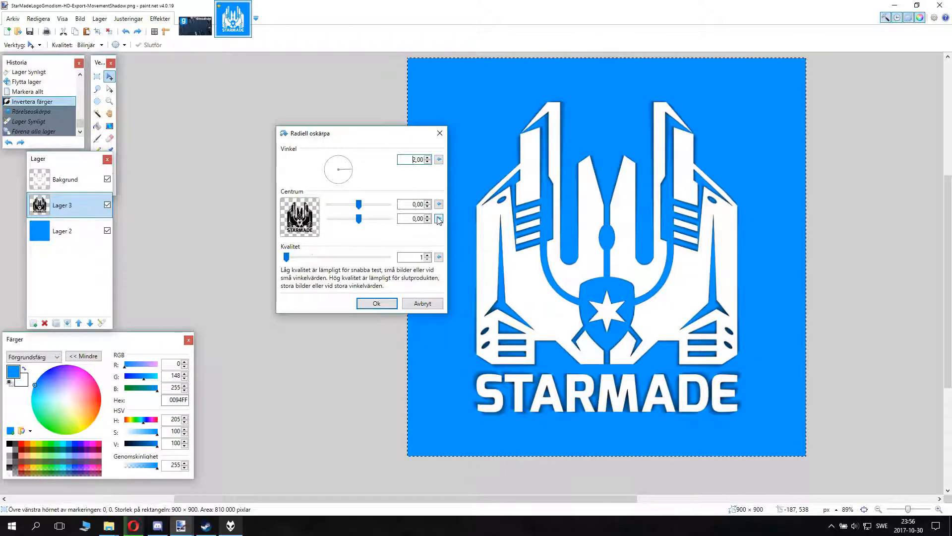
- Try radial blur angles of 1.12 and 8.12, and cancel the radial blur
drag(345, 177, 368, 169)
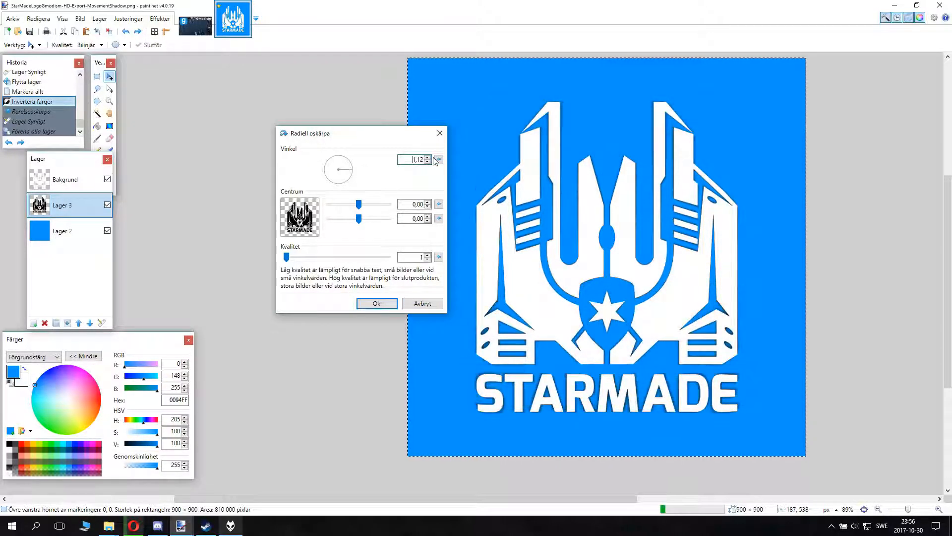
key(Up)
key(Up)
key(Up)
key(Up)
key(Up)
key(Up)
key(Up)
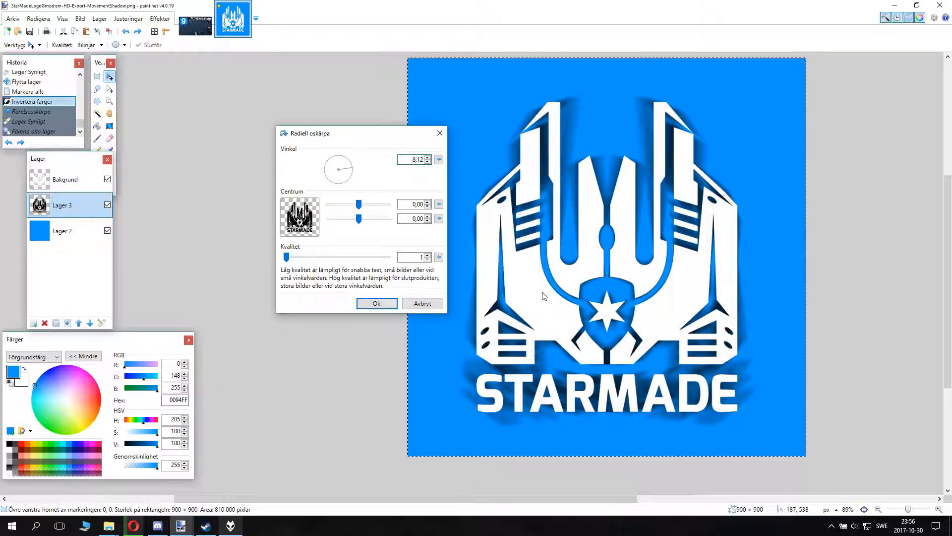
drag(394, 140, 334, 127)
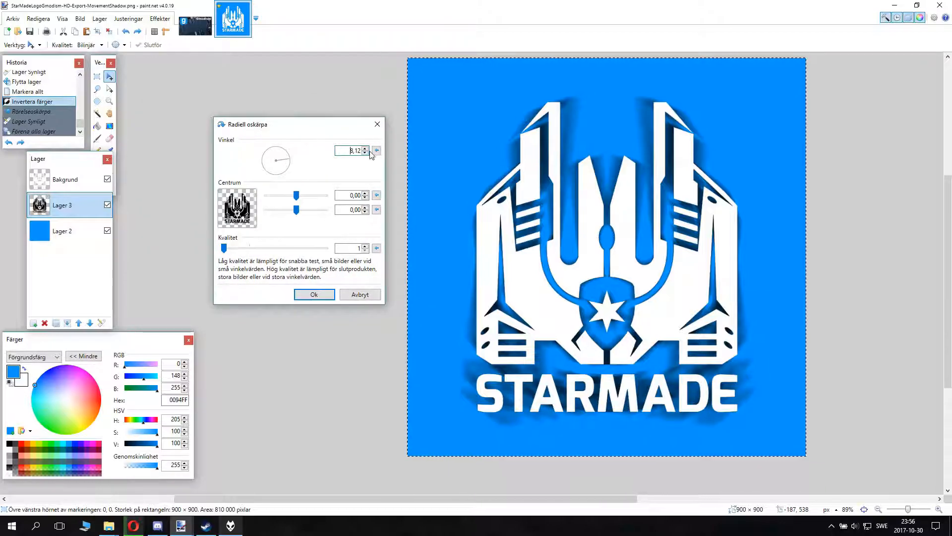
click(377, 124)
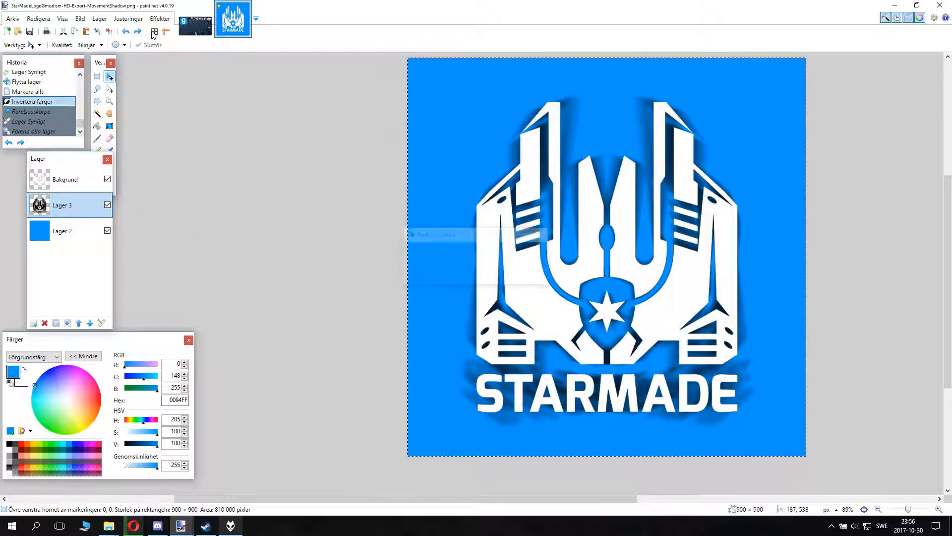
- Try the bulge effect (Utbuktning) on Lager 3 with shifted centres and amounts of -200 and 26, and cancel it
click(159, 19)
mouse_move(211, 91)
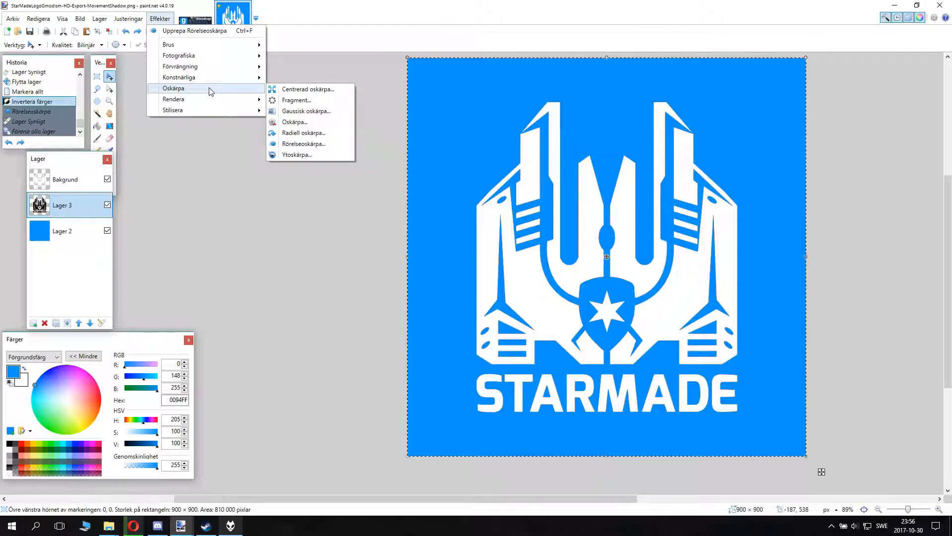
click(379, 207)
click(156, 20)
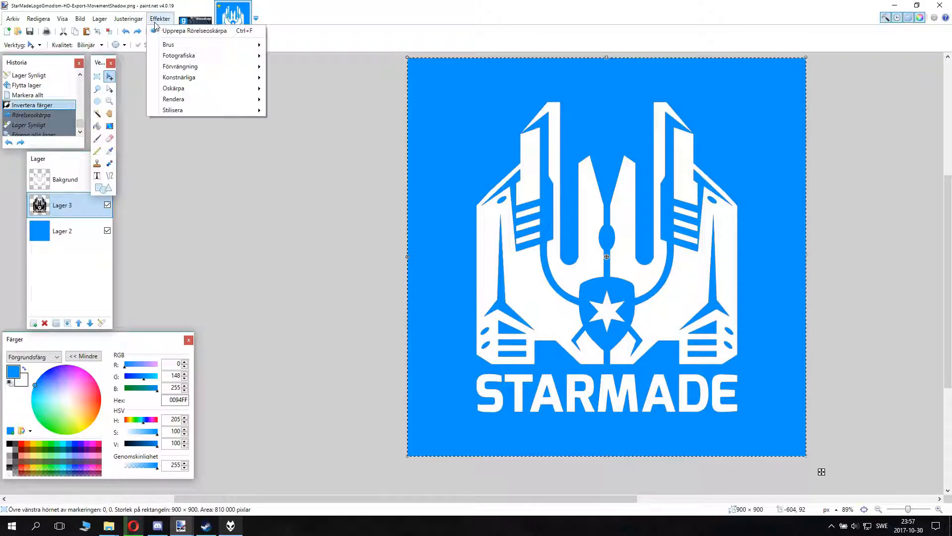
mouse_move(198, 89)
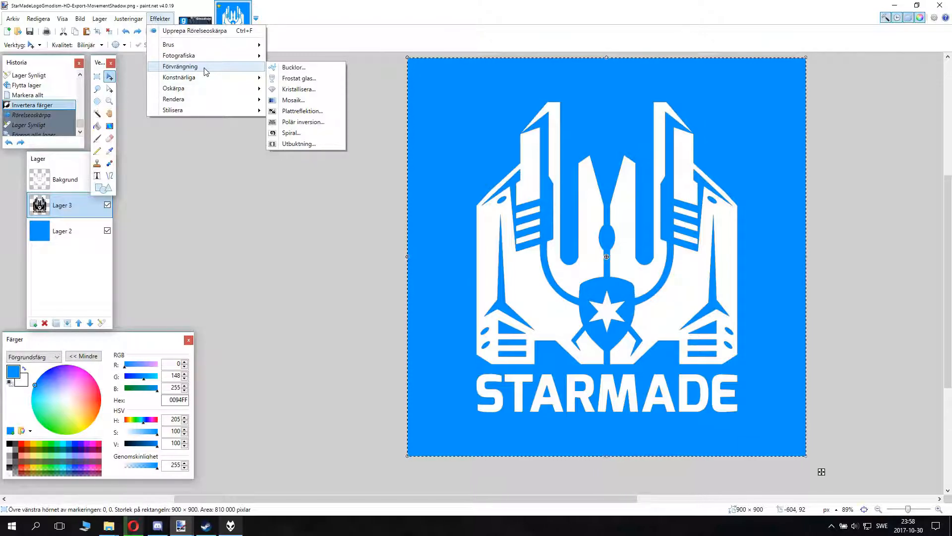
click(299, 144)
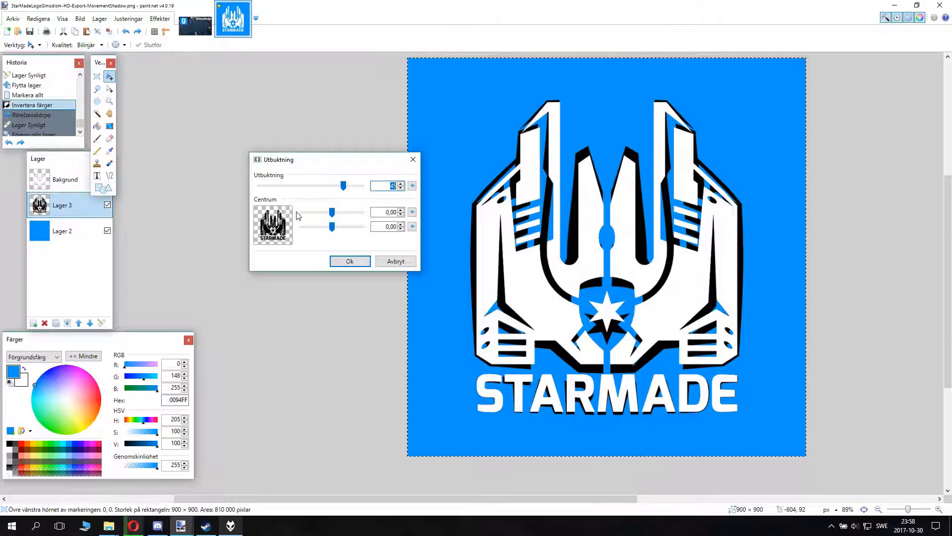
drag(329, 229, 332, 228)
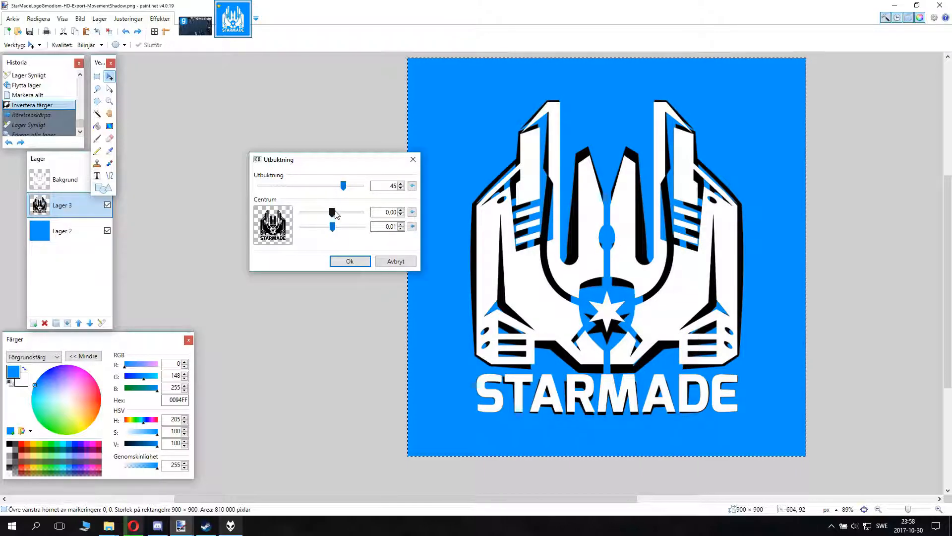
click(336, 211)
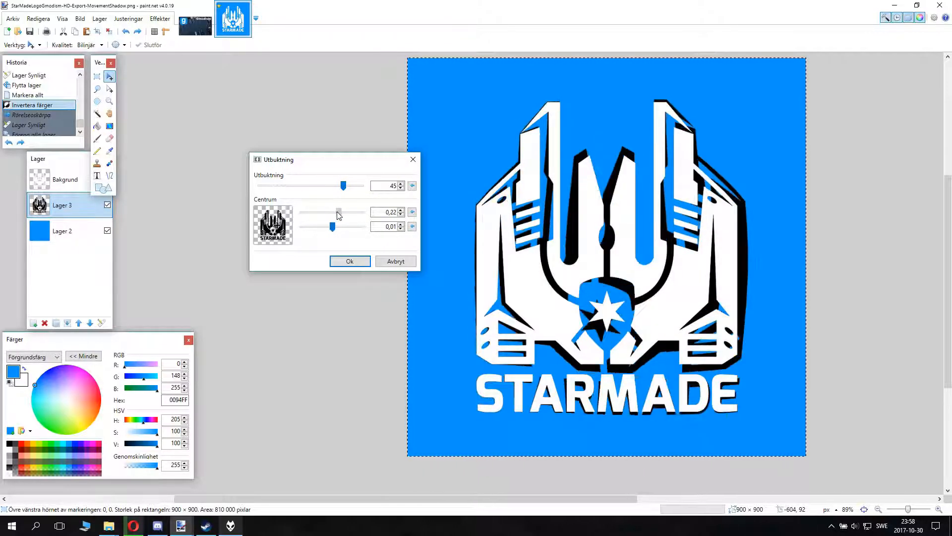
drag(336, 215, 332, 215)
drag(342, 180, 181, 188)
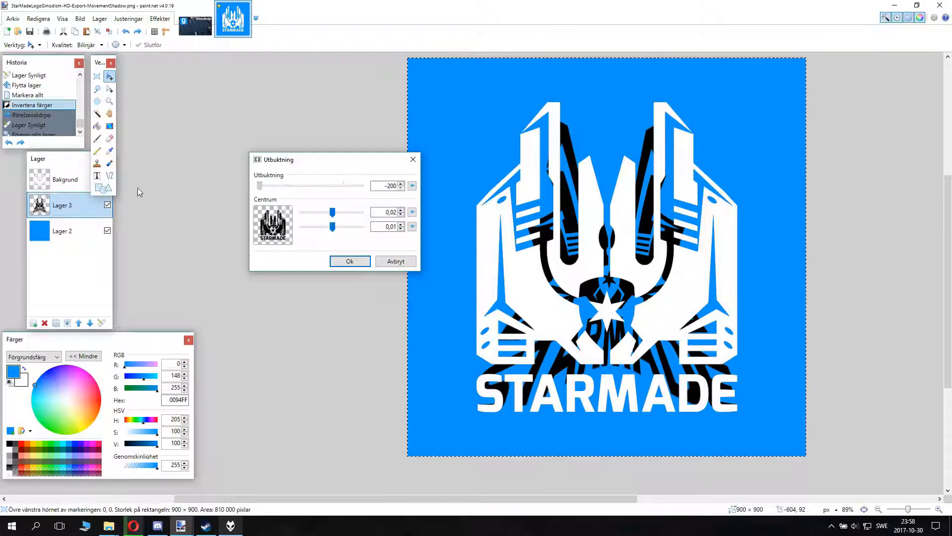
drag(251, 194, 332, 207)
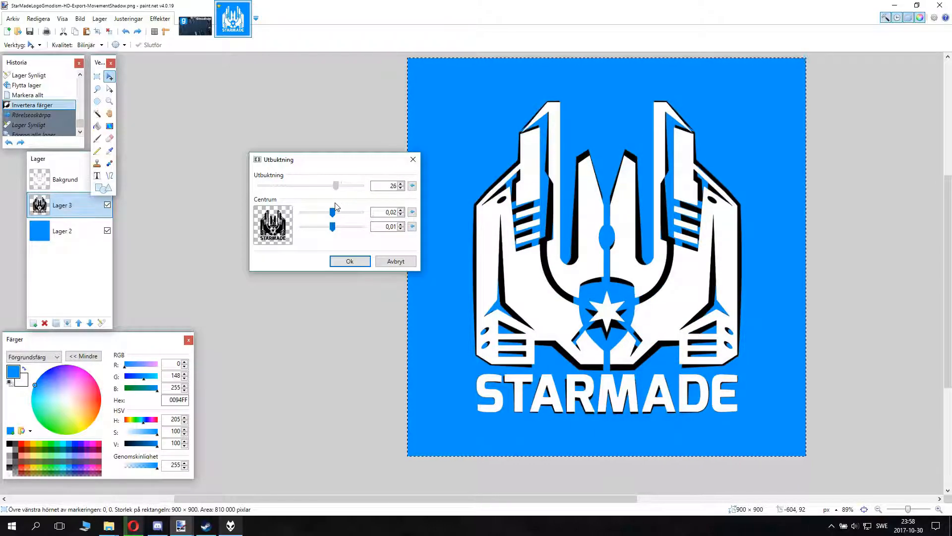
click(395, 261)
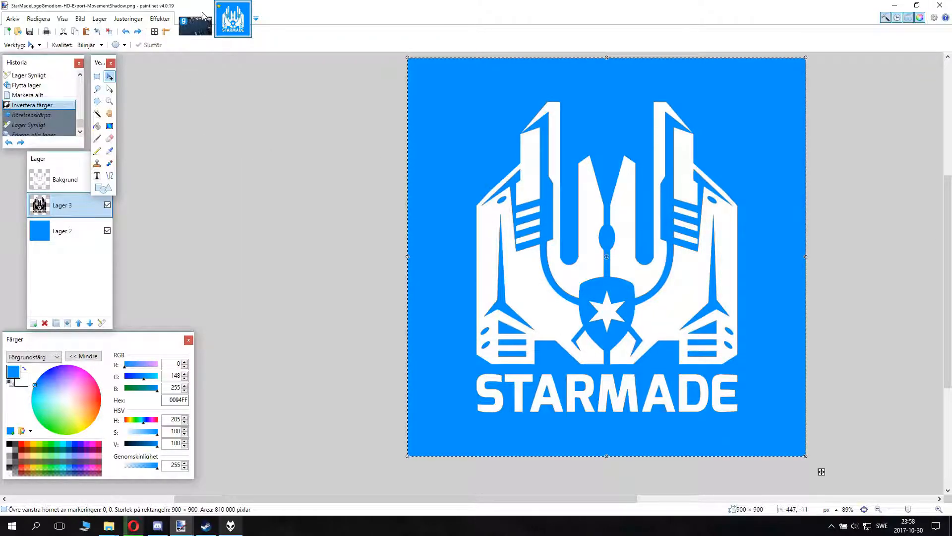
- Try the Spiral distortion on Lager 3 with a twist of 5.53, and cancel it
click(160, 19)
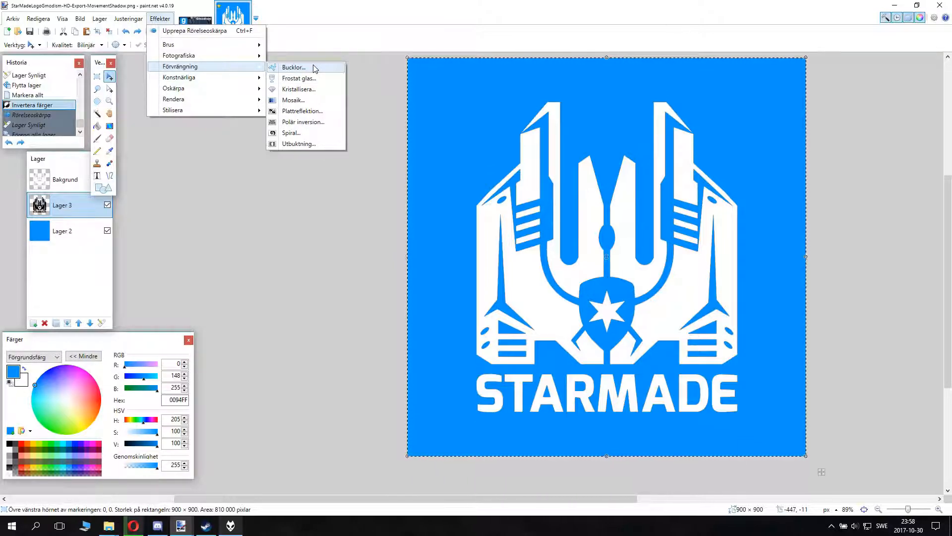
click(308, 133)
drag(420, 180, 249, 139)
drag(298, 167, 284, 164)
scroll(375, 166, up, 4)
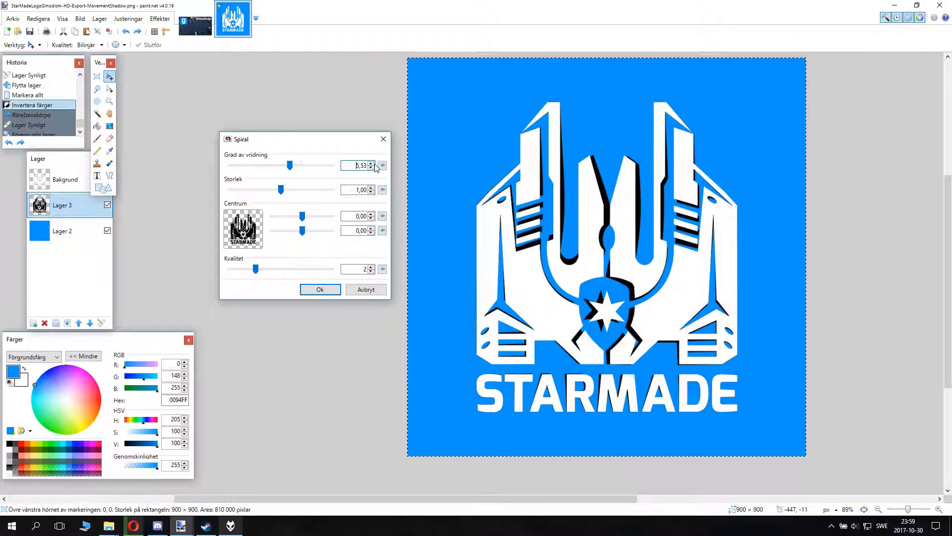
click(367, 290)
- Apply the bulge effect (Utbuktning) to Lager 3 with an amount of -22 and a centre of 0.00 and 0.27
click(160, 21)
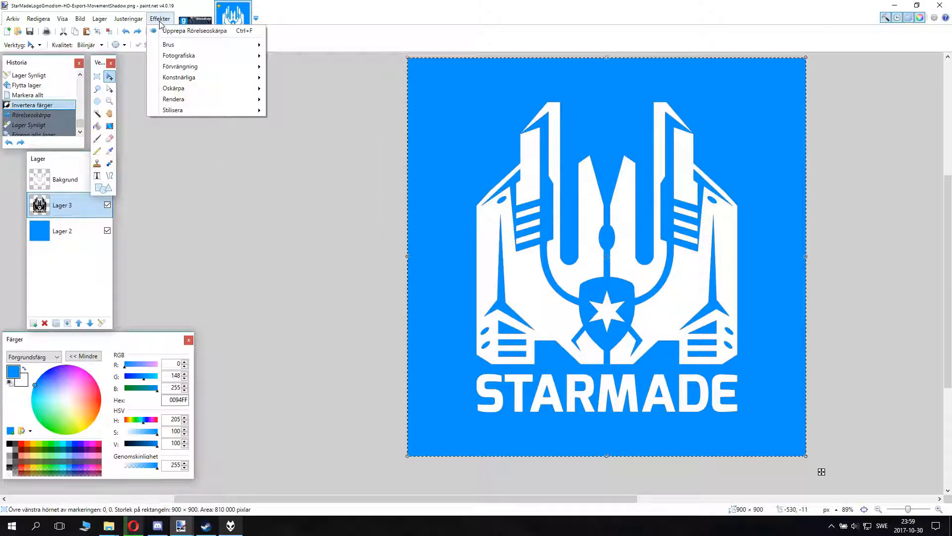
mouse_move(248, 89)
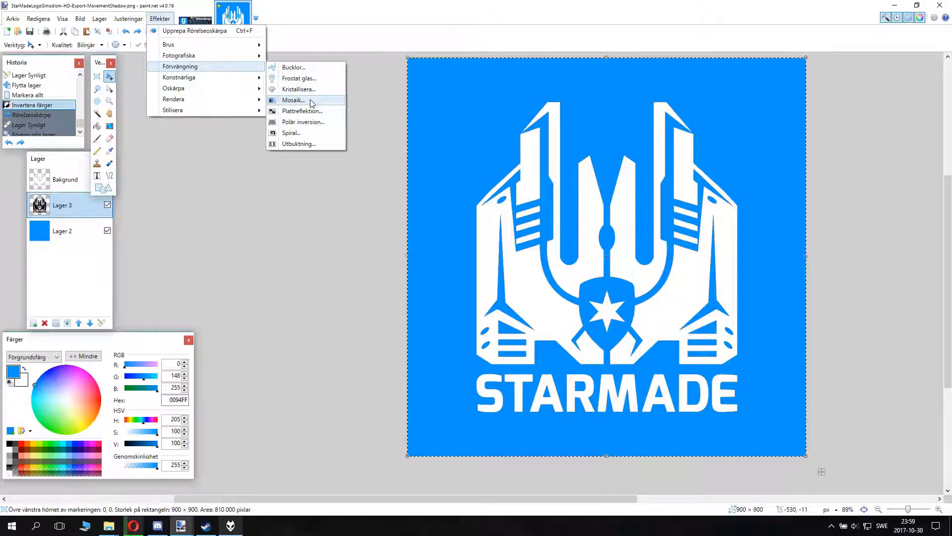
click(299, 143)
drag(503, 209, 383, 237)
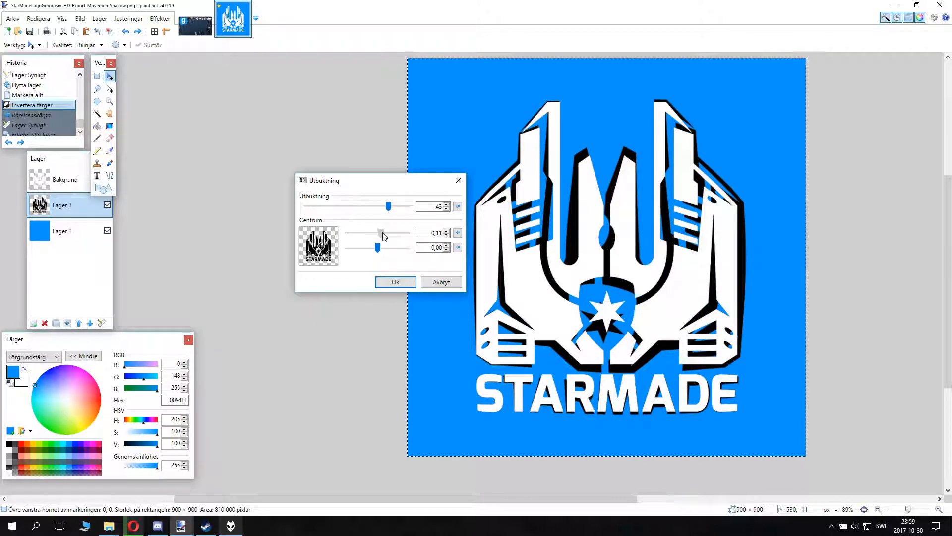
click(447, 231)
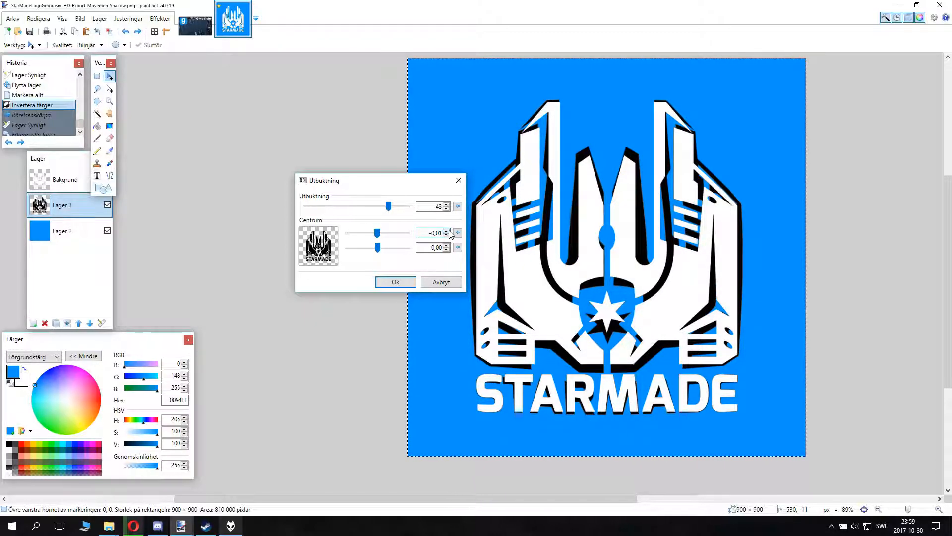
drag(378, 247, 386, 243)
drag(388, 207, 369, 210)
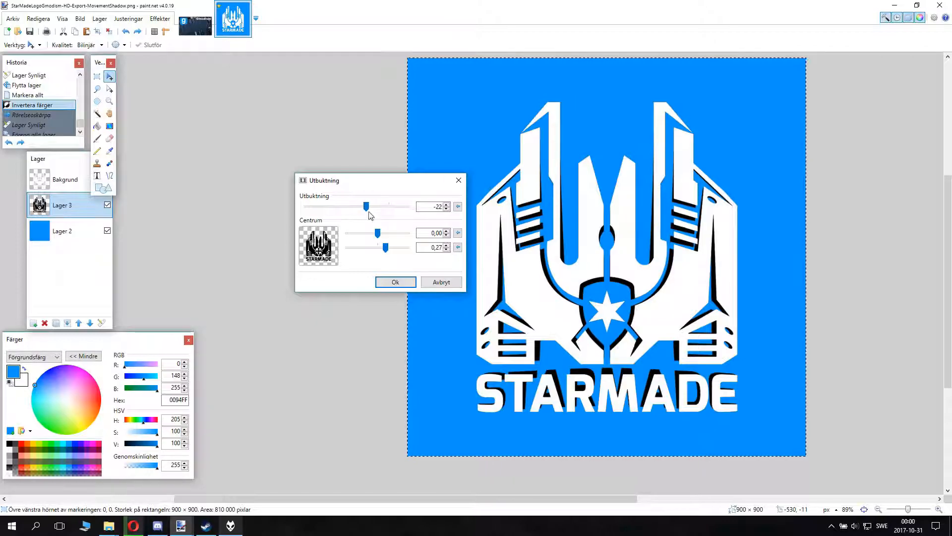
click(393, 281)
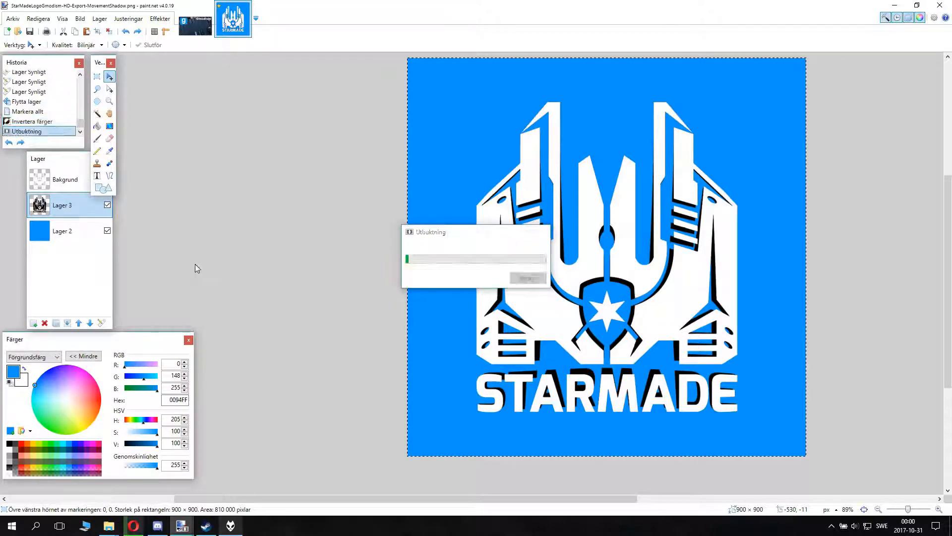
- Hide the blue background layer Lager 2
scroll(743, 423, down, 3)
scroll(735, 418, up, 3)
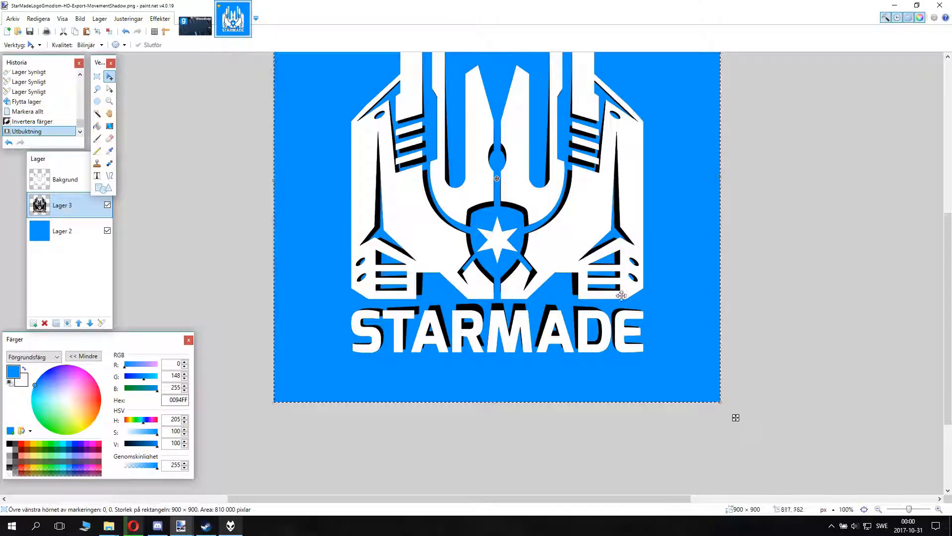
scroll(546, 258, up, 1)
scroll(429, 227, down, 2)
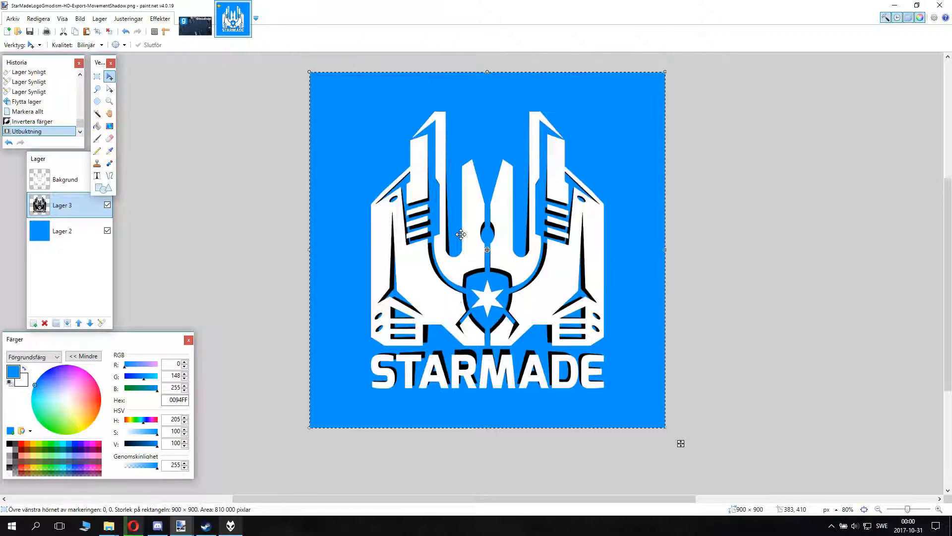
scroll(461, 234, up, 1)
scroll(454, 236, down, 1)
scroll(435, 236, up, 1)
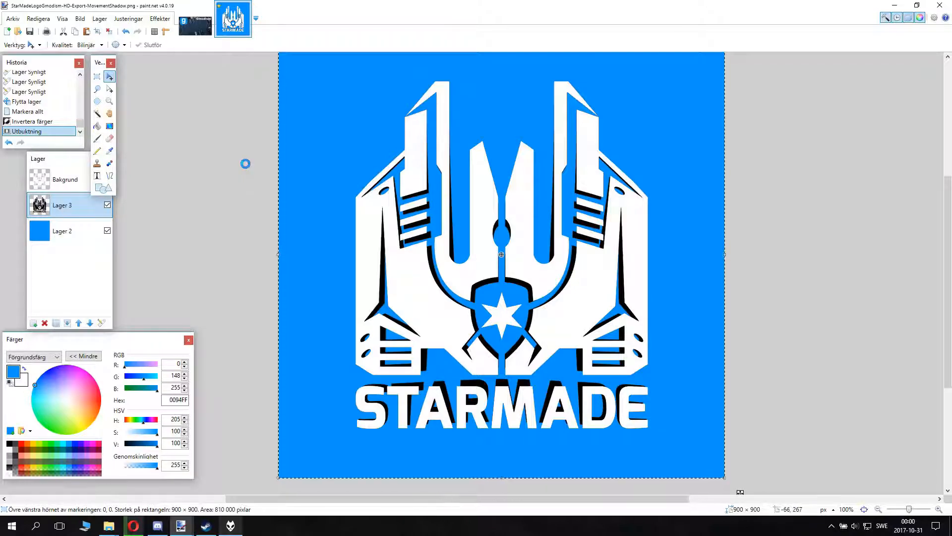
key(ctrl+shift+s)
click(441, 252)
click(107, 231)
- Save the logo as a 32-bit PNG named StarMadeLogoGmodism-HD-Export-bulge, merging all layers
key(ctrl+shift+s)
click(162, 229)
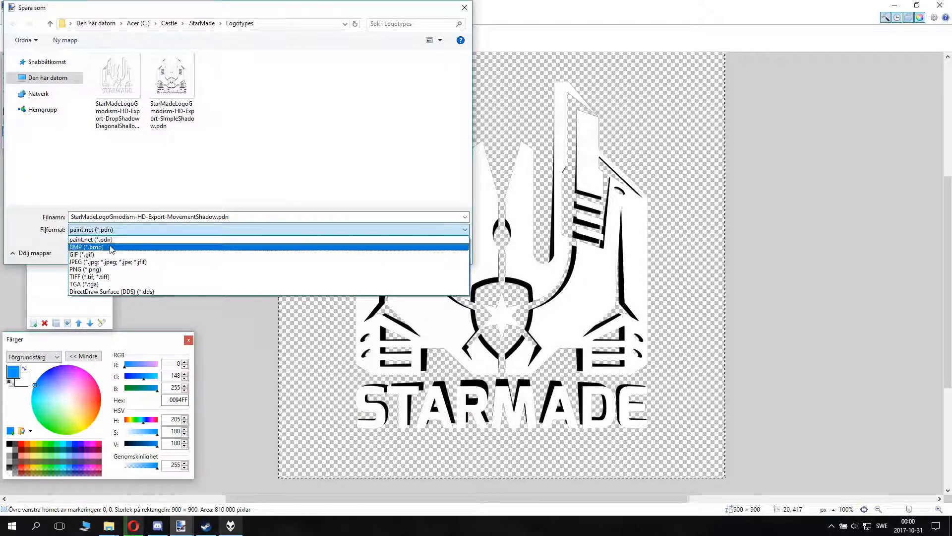
click(102, 270)
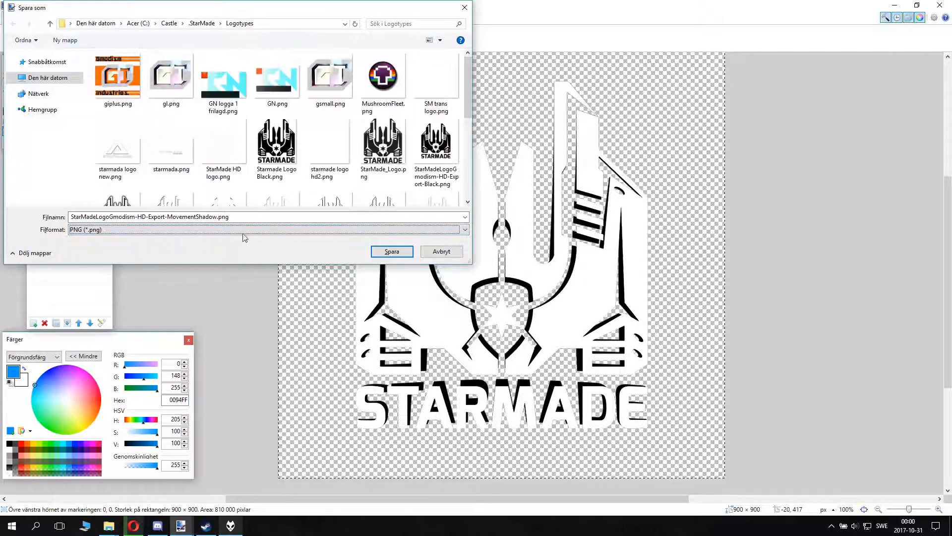
key(shift+Tab)
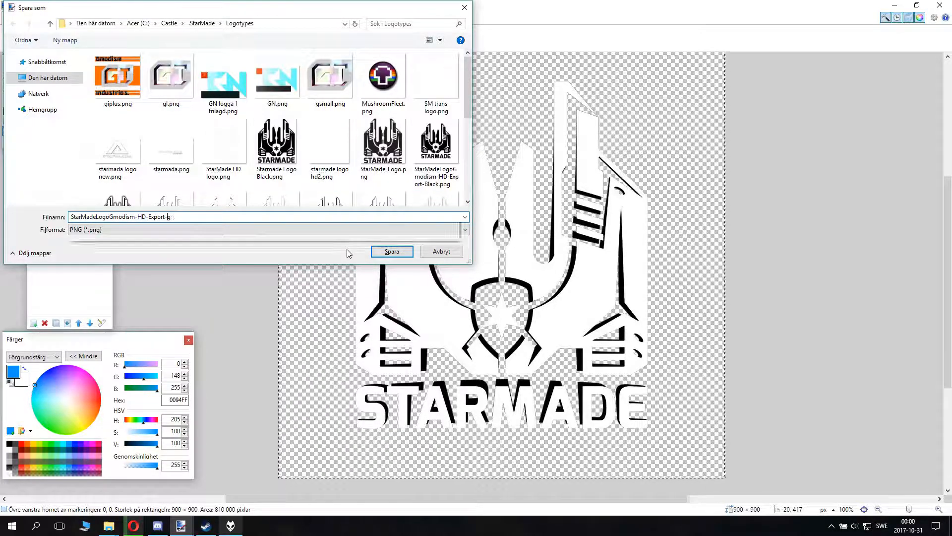
key(Delete)
key(Delete)
text(bulge)
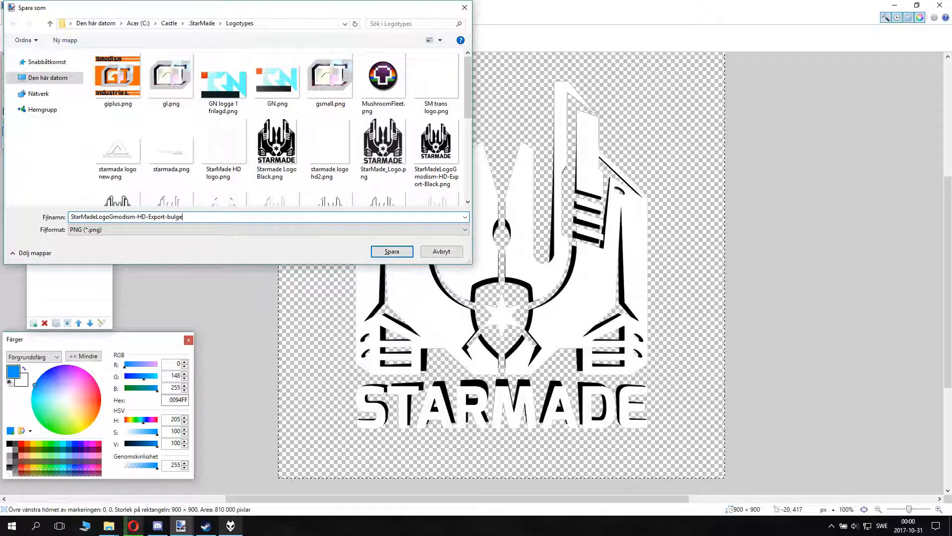
click(398, 253)
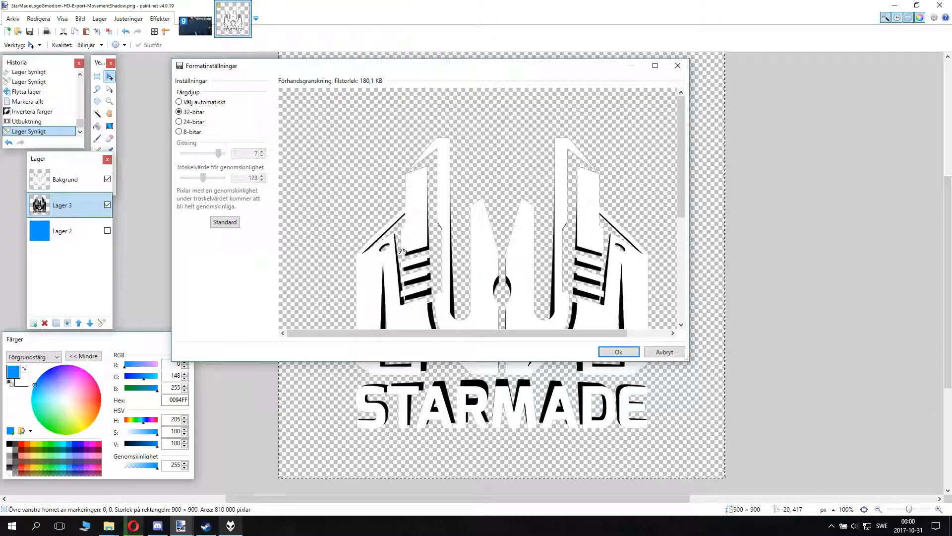
click(618, 352)
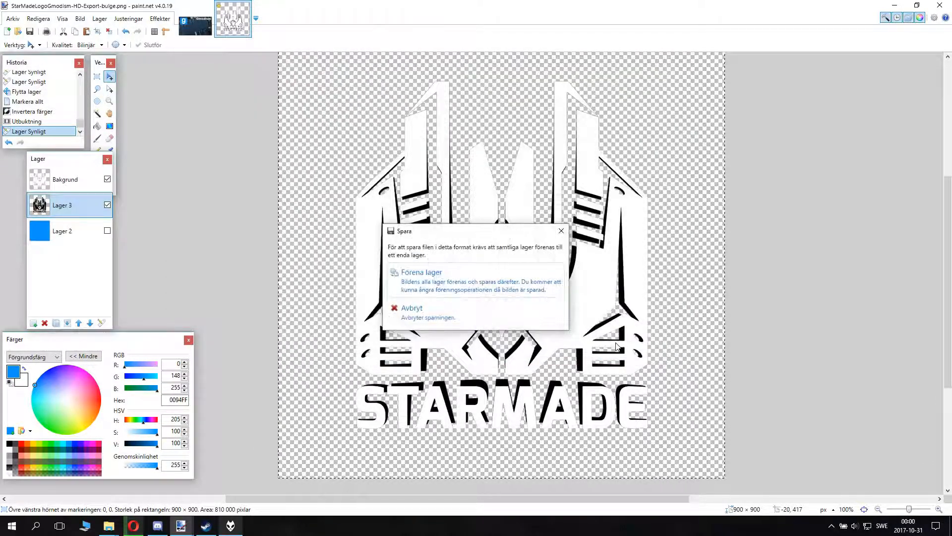
click(472, 279)
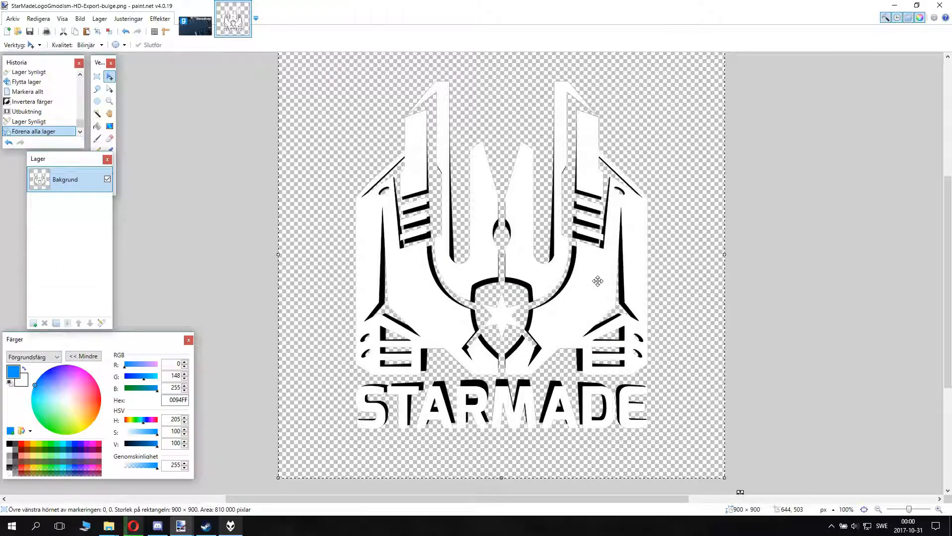
- Undo the layer merge, the hiding of Lager 2 and the bulge, keeping the colour inversion on Lager 3
key(ctrl+z)
key(ctrl+z)
key(ctrl+z)
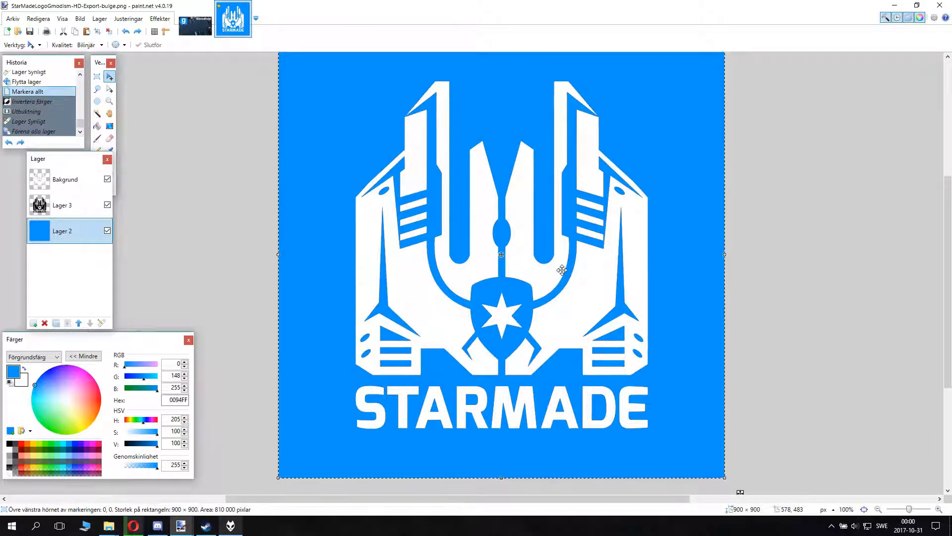
key(ctrl+y)
key(ctrl+y)
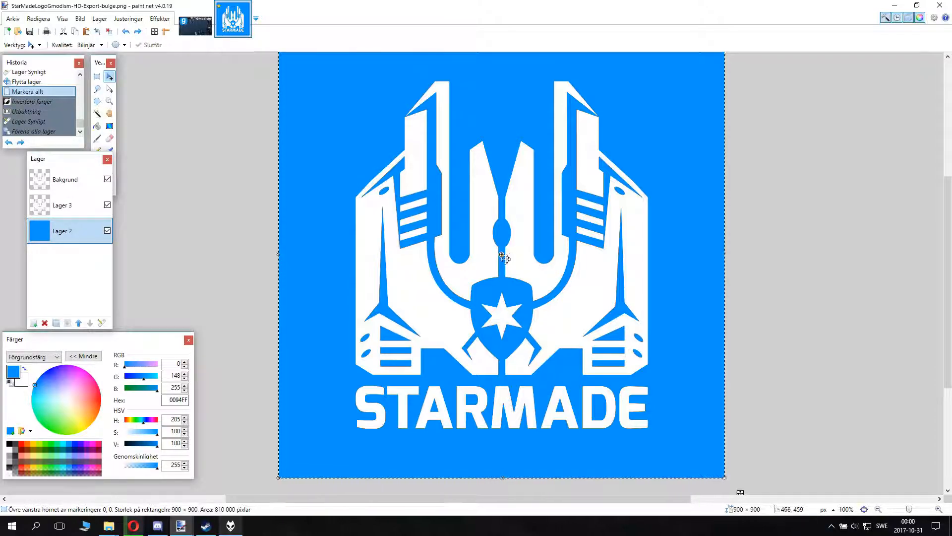
- Move the black shadow pixels on Lager 3 slightly up and left of the white logo, to an offset of -8, -4
click(94, 206)
drag(510, 213, 481, 207)
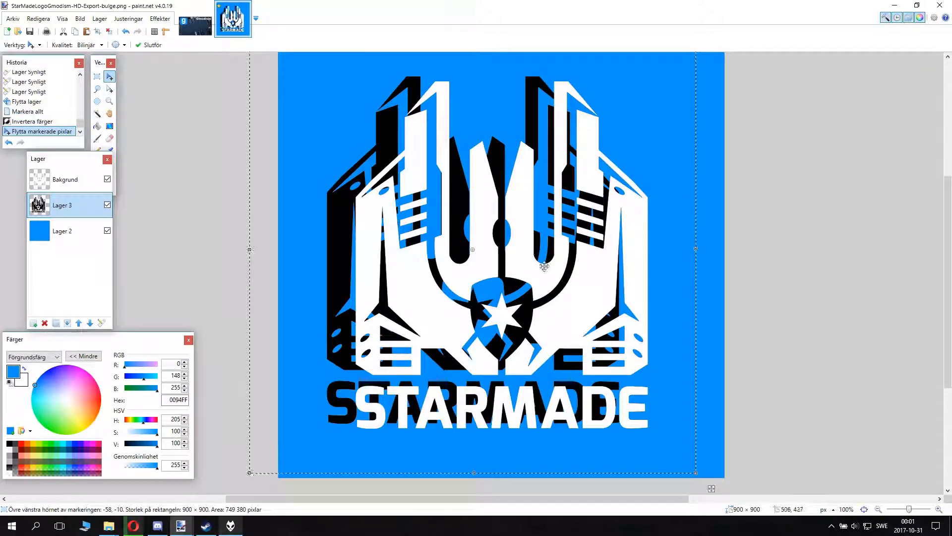
scroll(561, 335, down, 6)
scroll(564, 335, up, 3)
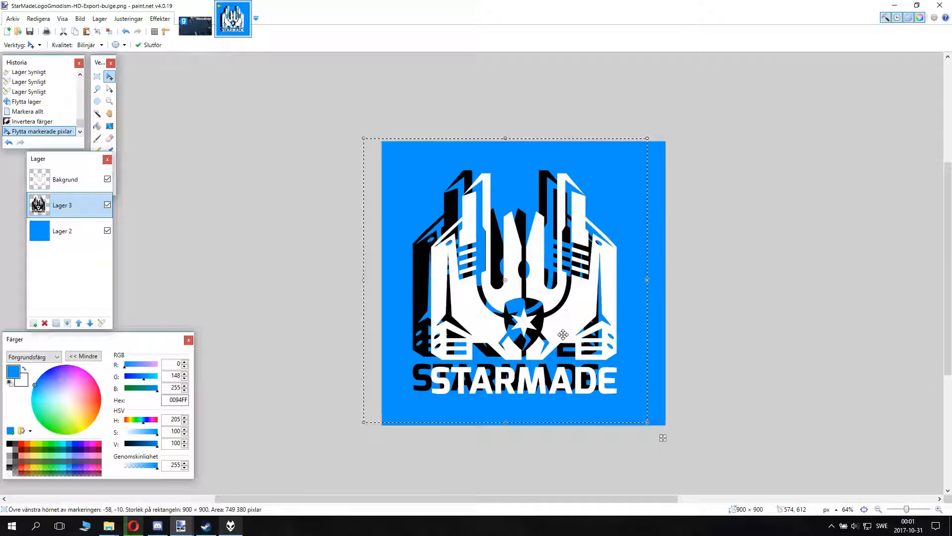
drag(520, 251, 537, 255)
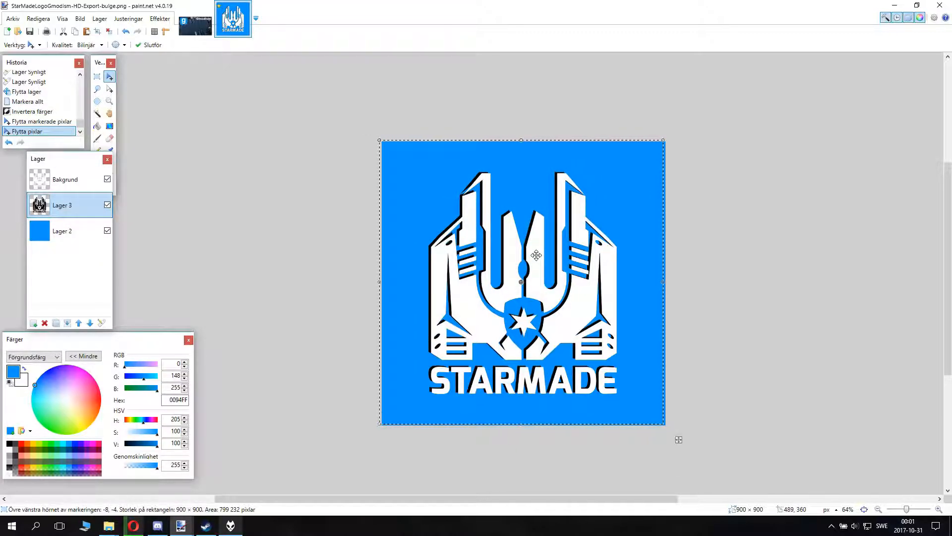